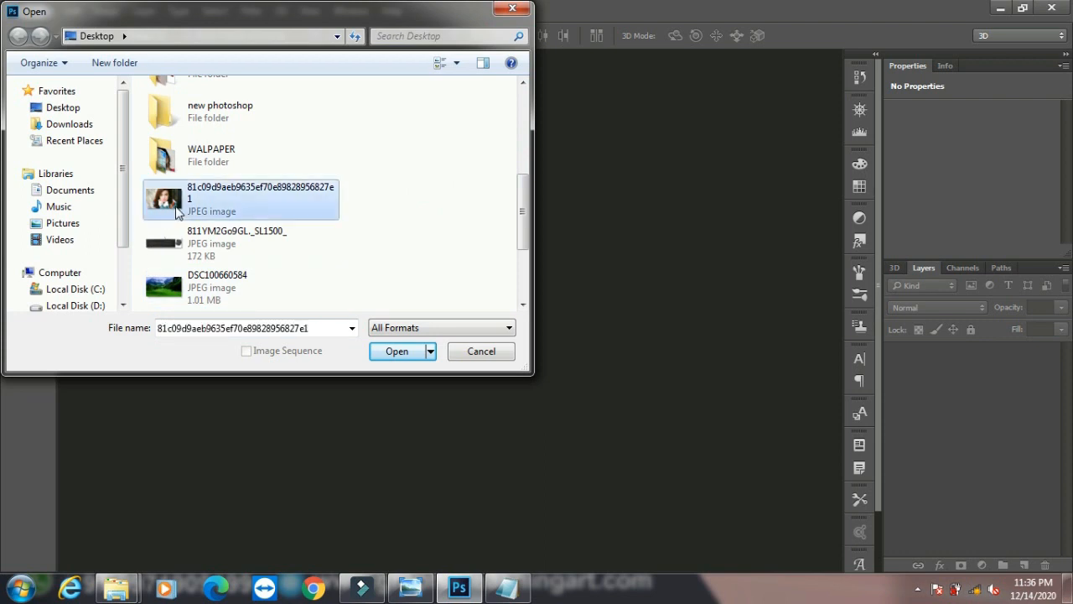
click(395, 352)
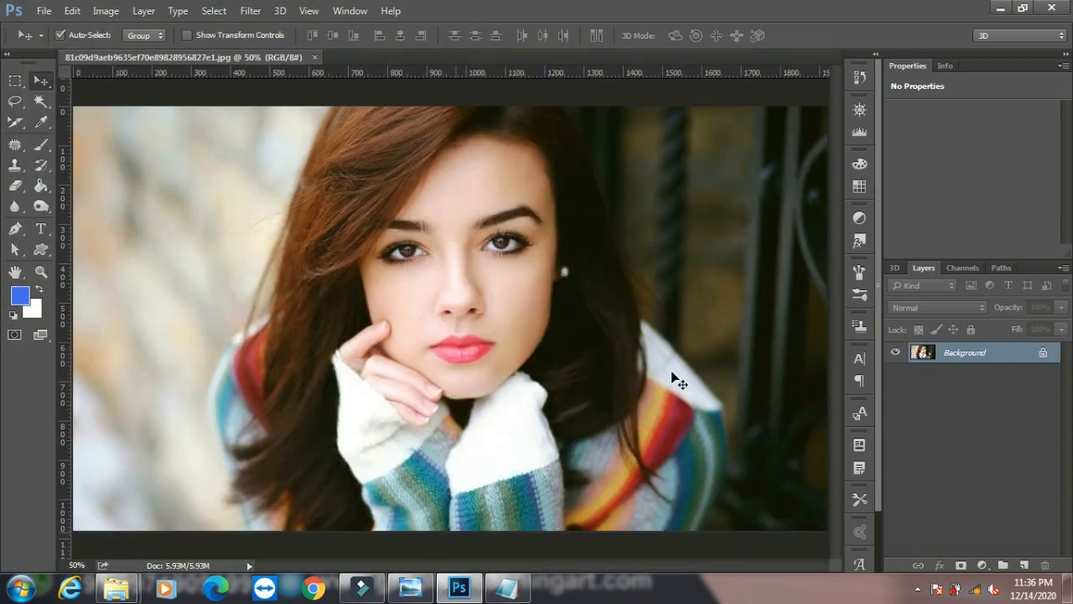
click(215, 11)
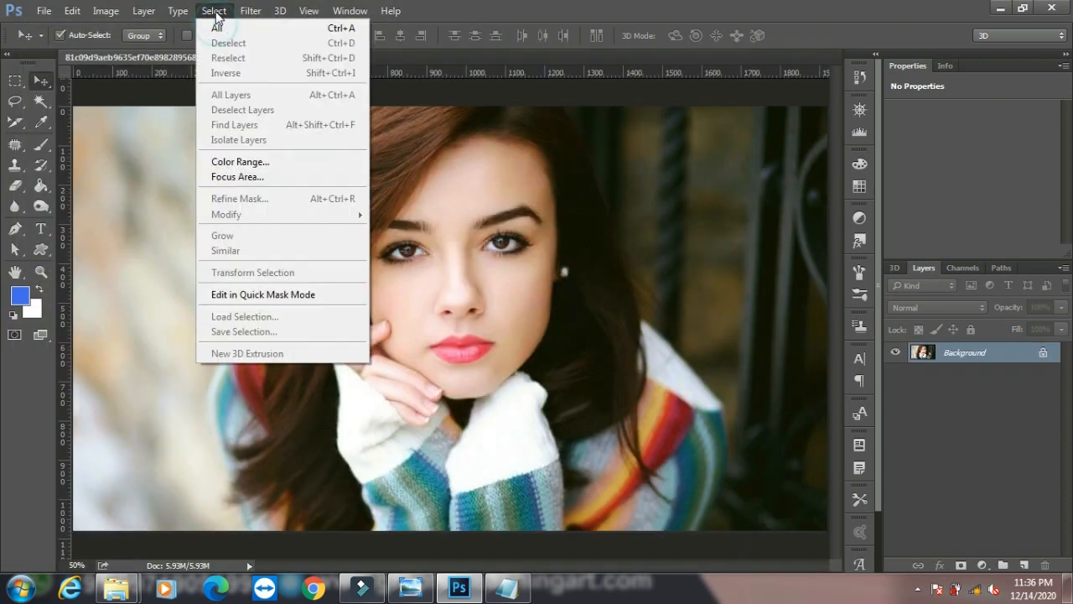
click(219, 29)
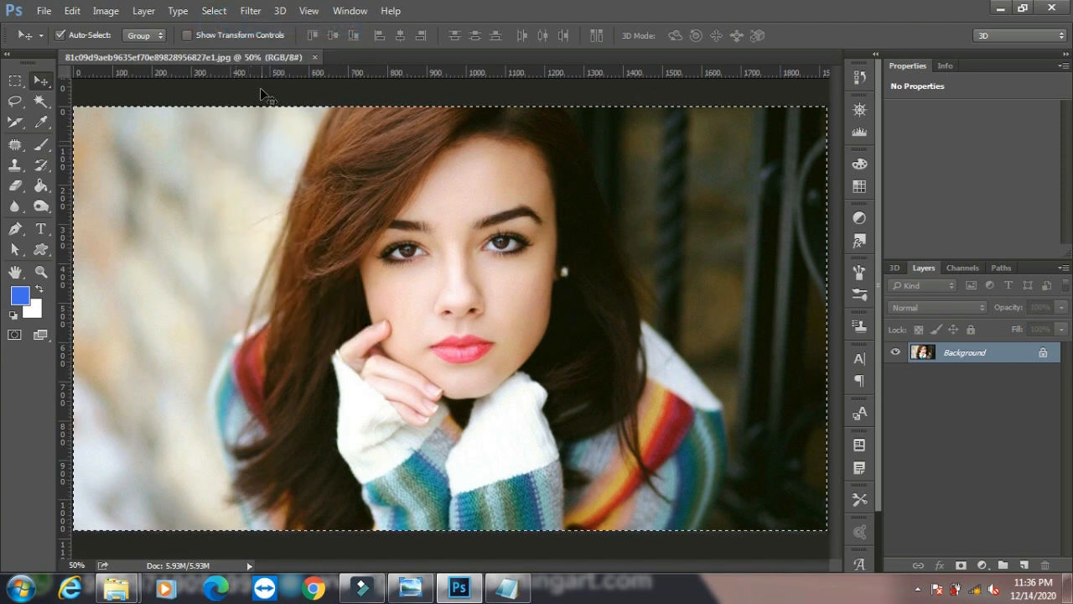
- Deselect the whole-canvas selection
click(214, 11)
click(238, 43)
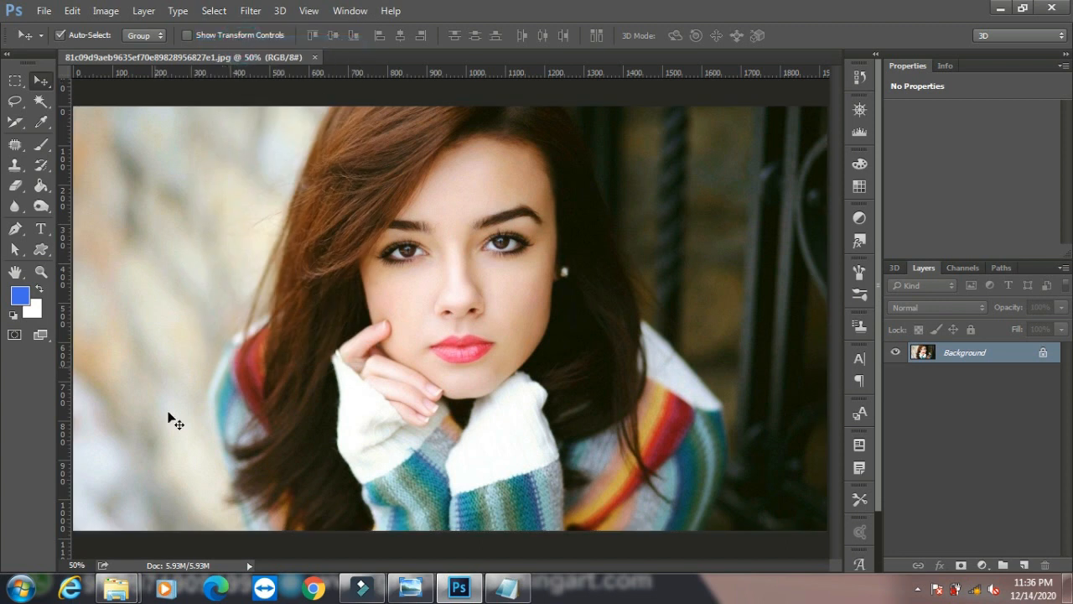
click(219, 12)
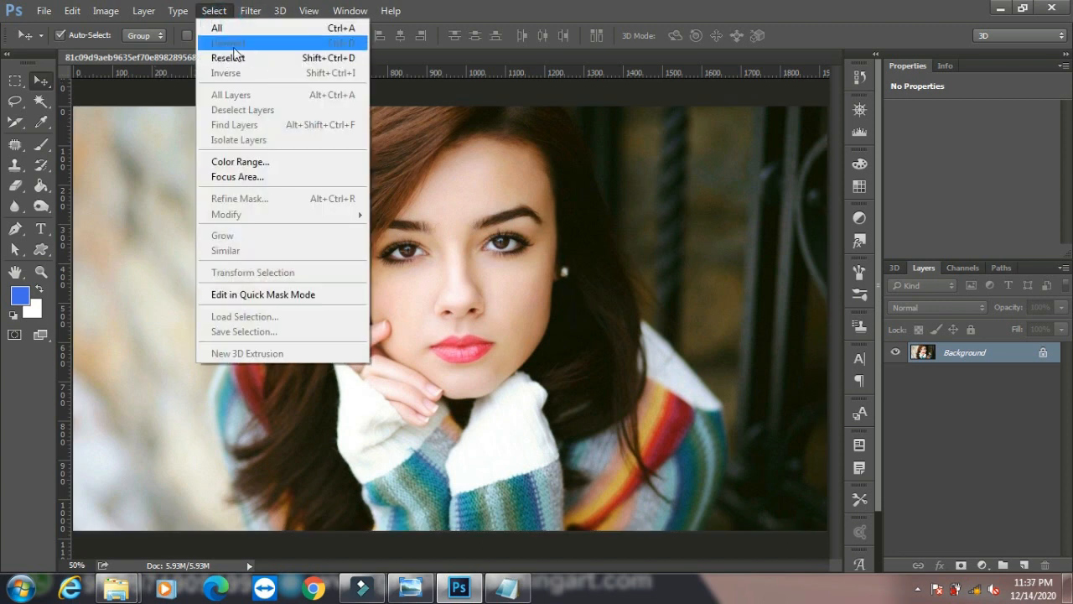
- Draw a rectangular marquee over the woman's face and hair, invert the selection, and invert it back
click(14, 84)
drag(282, 155, 532, 354)
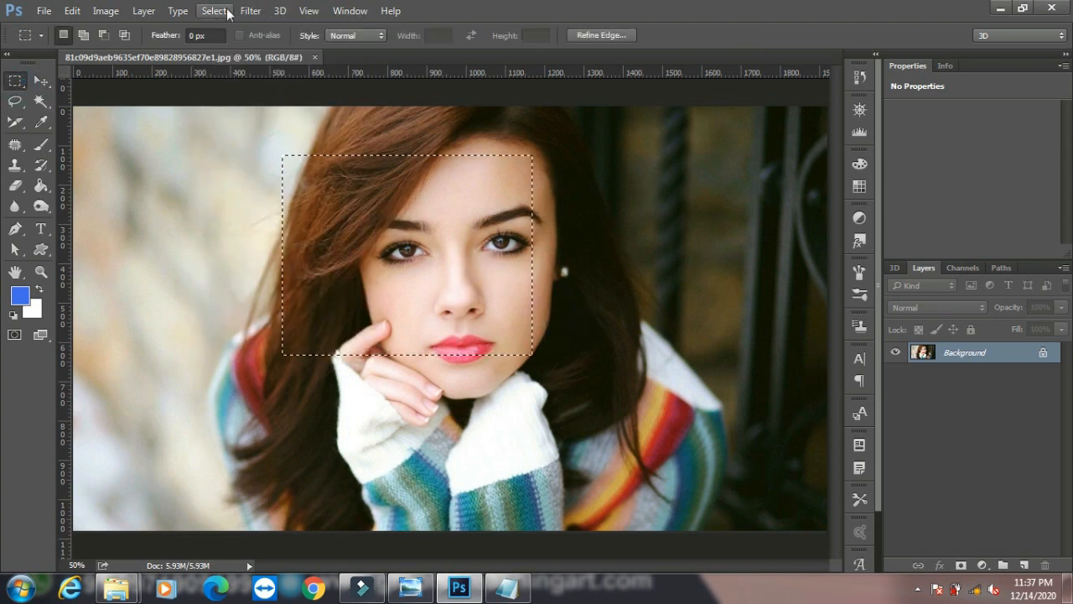
click(223, 10)
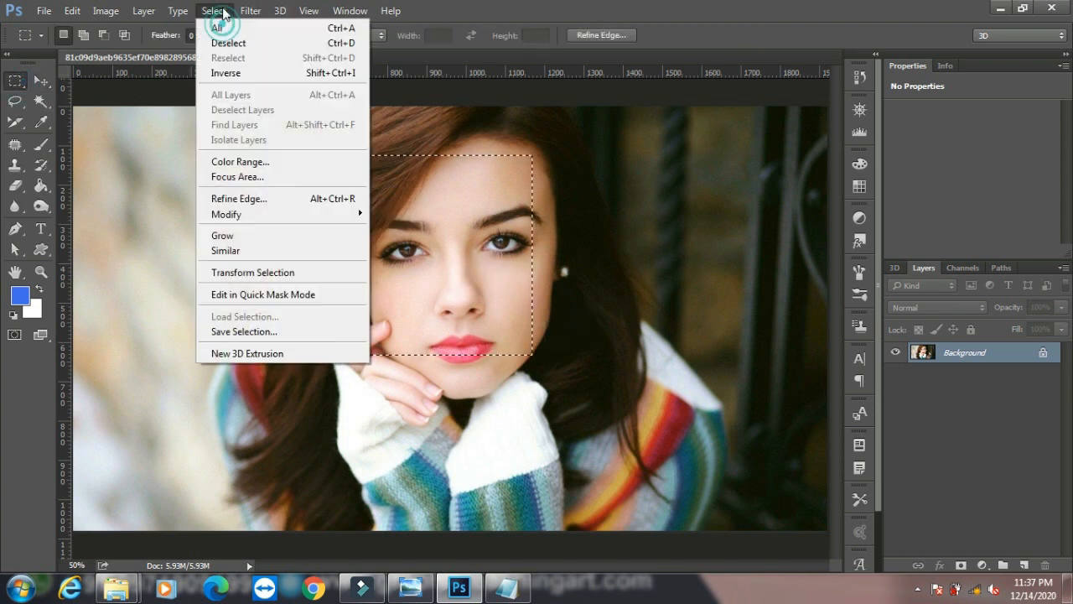
click(227, 73)
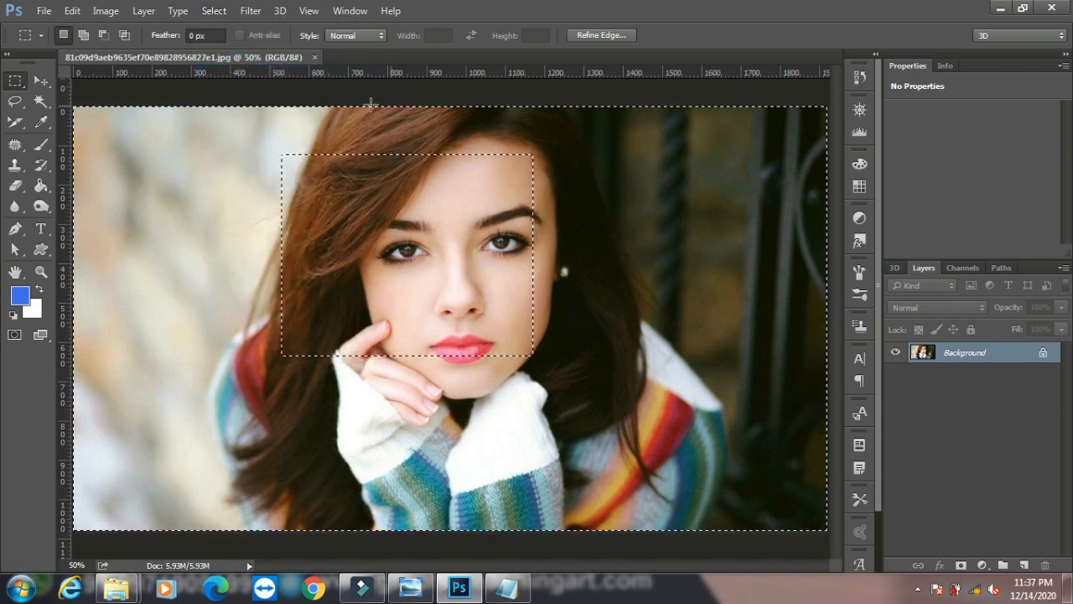
click(204, 12)
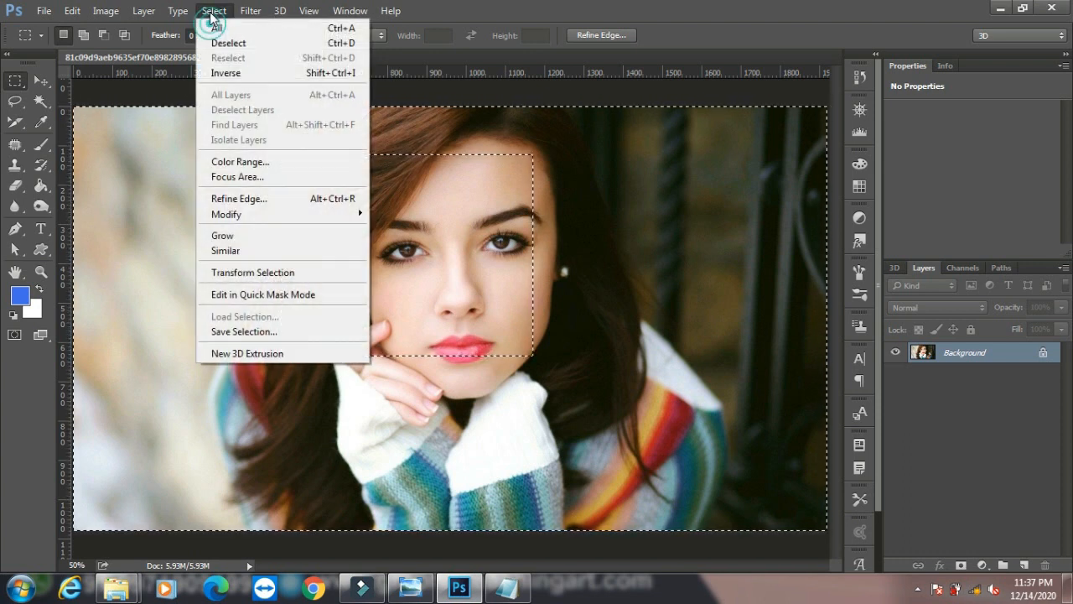
click(226, 73)
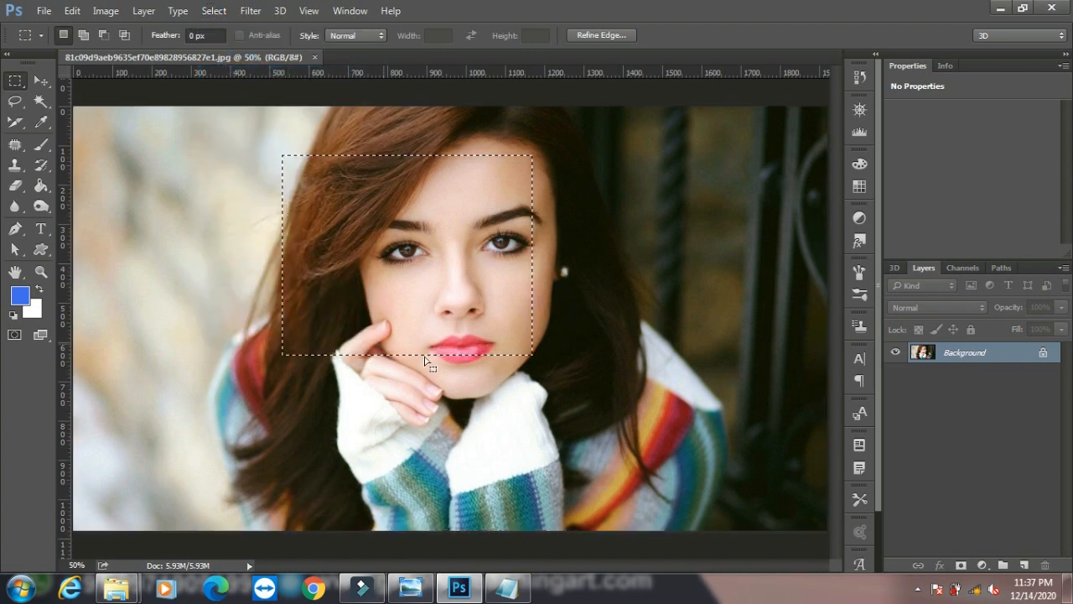
- Deselect the rectangular marquee over the face and restore it with Reselect
click(221, 11)
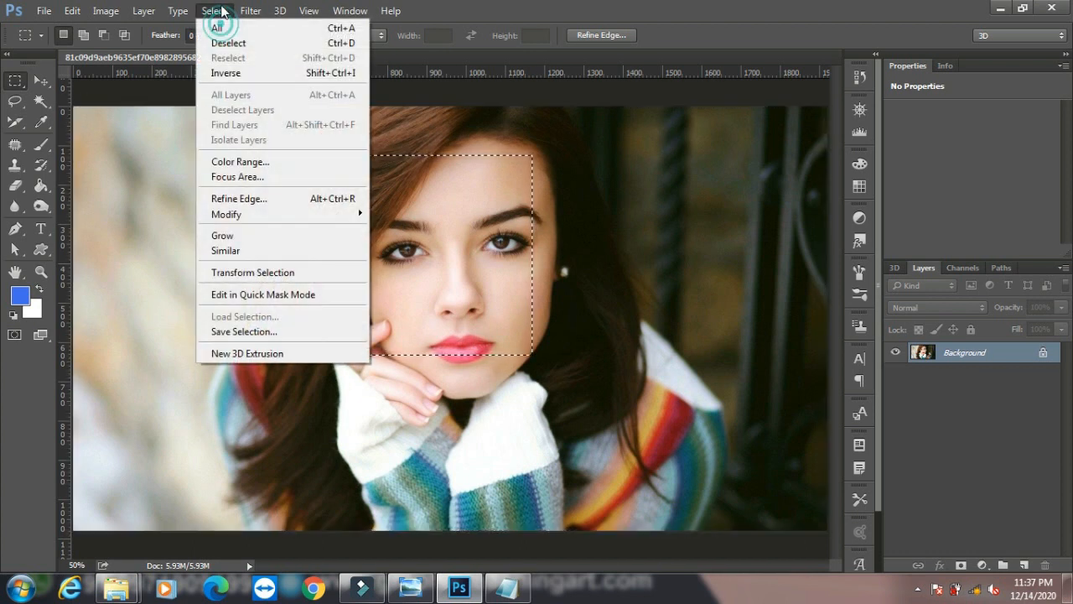
click(244, 43)
click(213, 10)
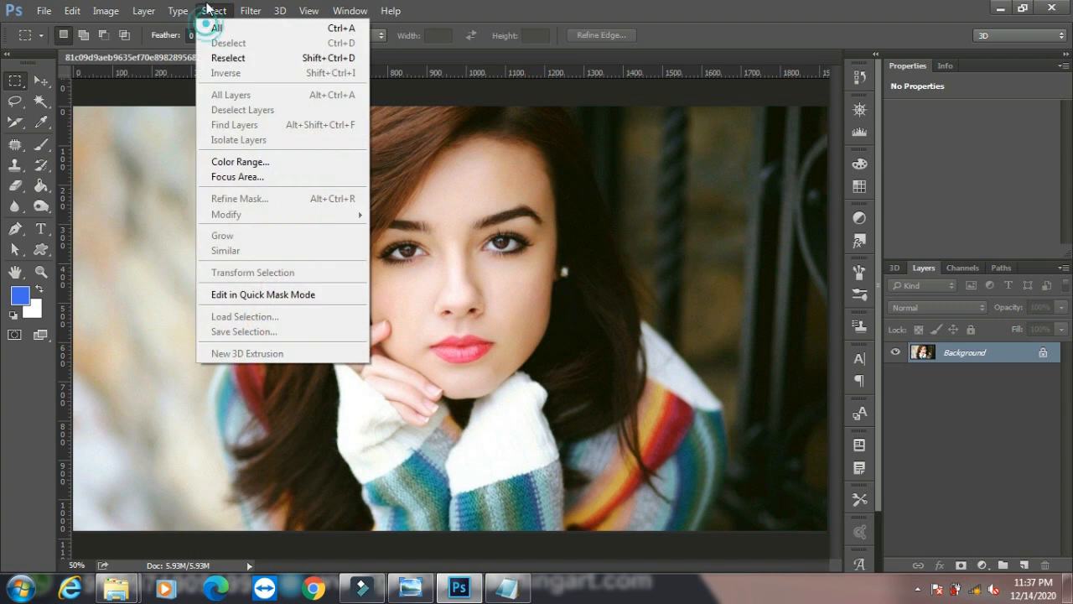
click(258, 57)
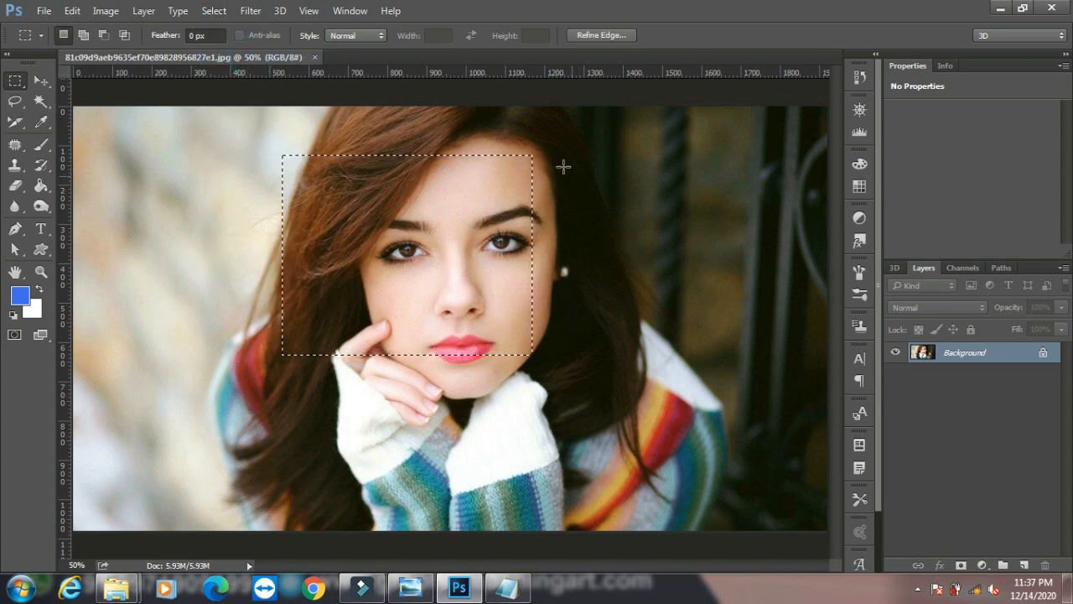
- Examine the Refine Edge options for the rectangular selection and close them without applying anything
click(606, 36)
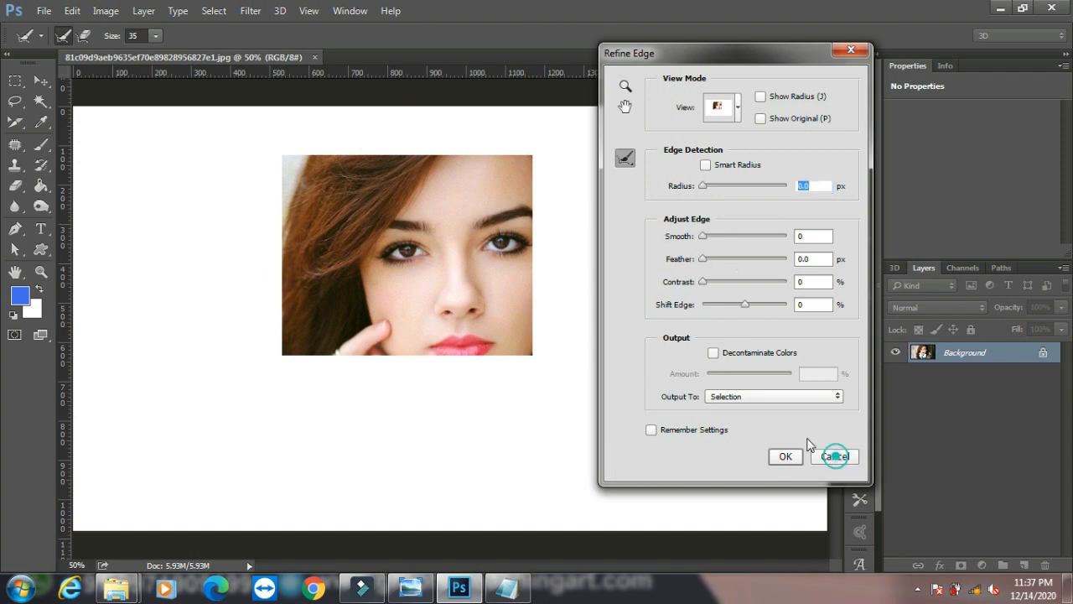
click(835, 457)
click(210, 12)
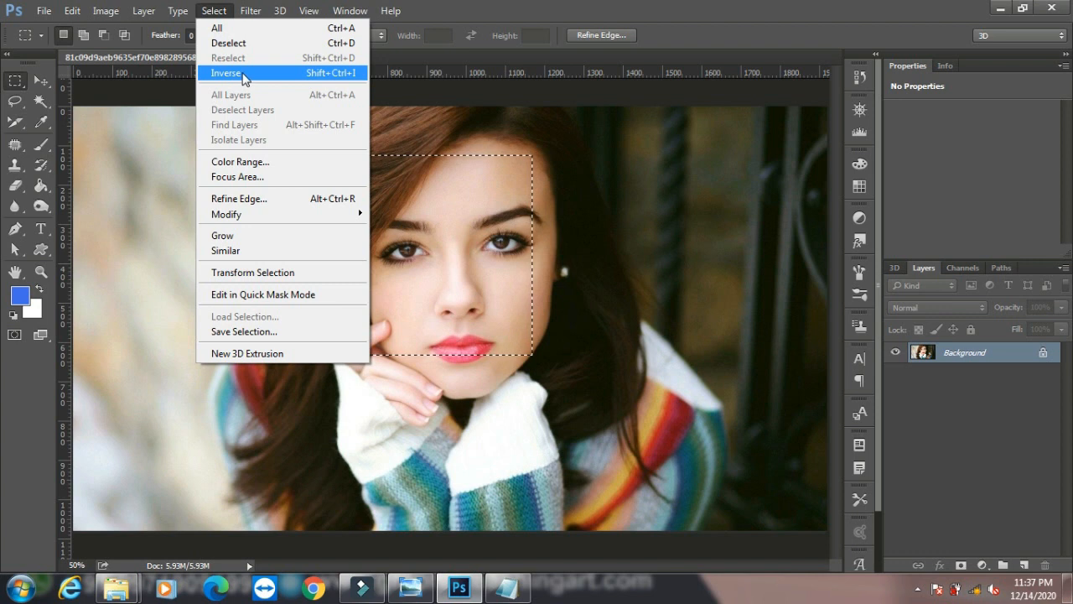
click(506, 142)
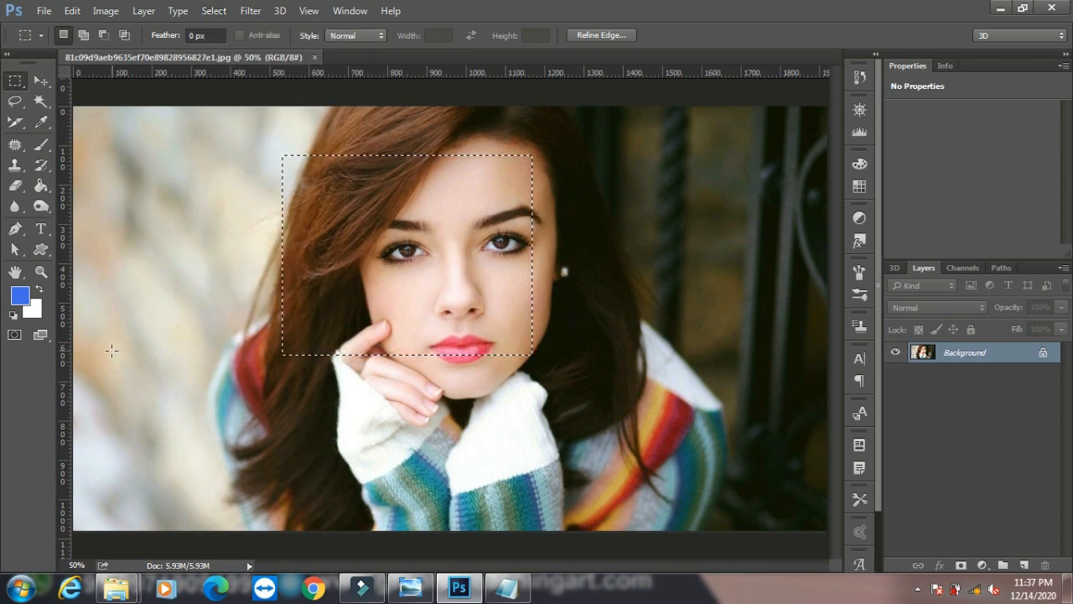
- Deselect the rectangular marquee and duplicate the Background layer
key(ctrl+d)
key(ctrl+minus)
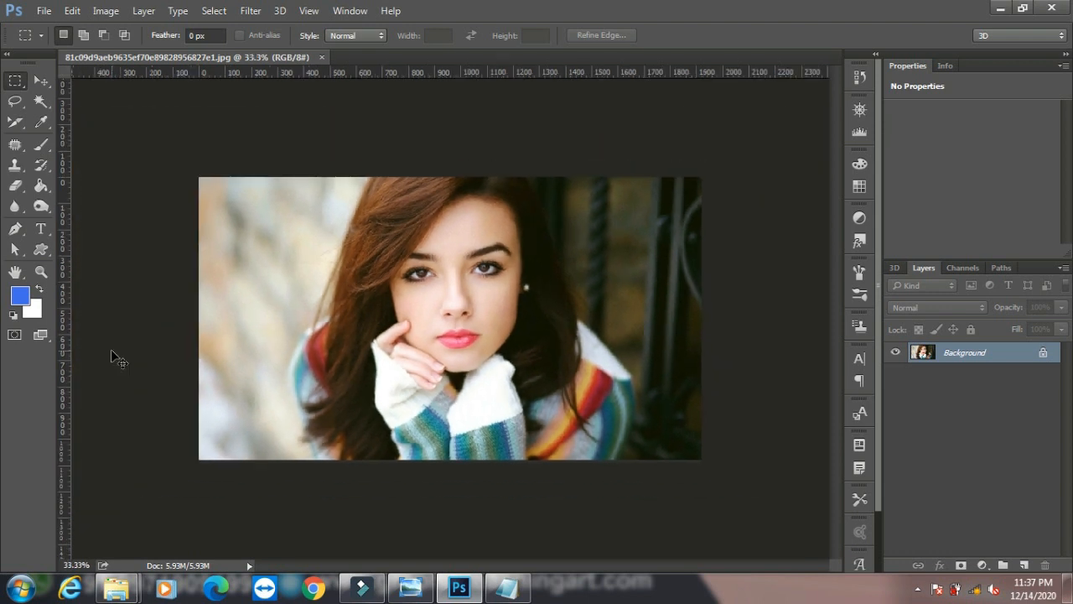
key(ctrl+j)
- Scale the duplicated layer to about 38% in the photo's lower-left corner and place a copy of it directly above
key(ctrl+t)
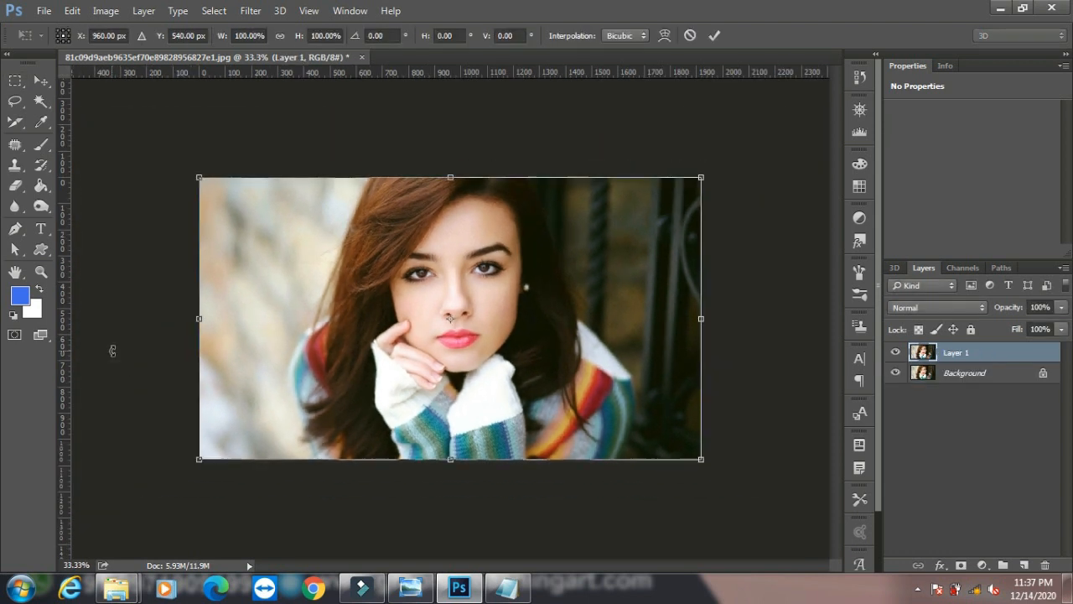
drag(701, 179, 389, 353)
key(Return)
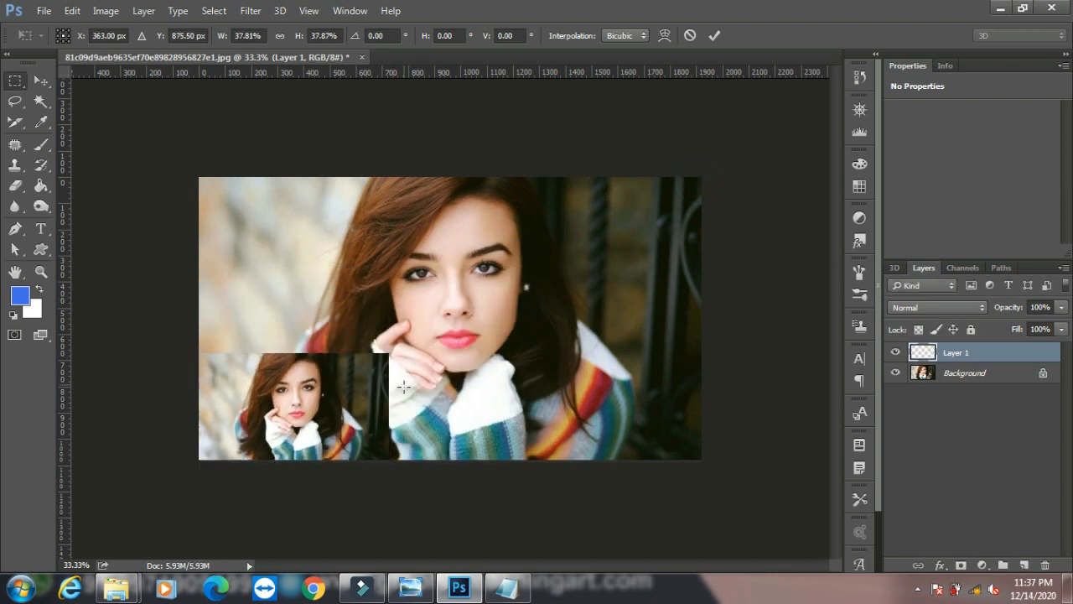
key(v)
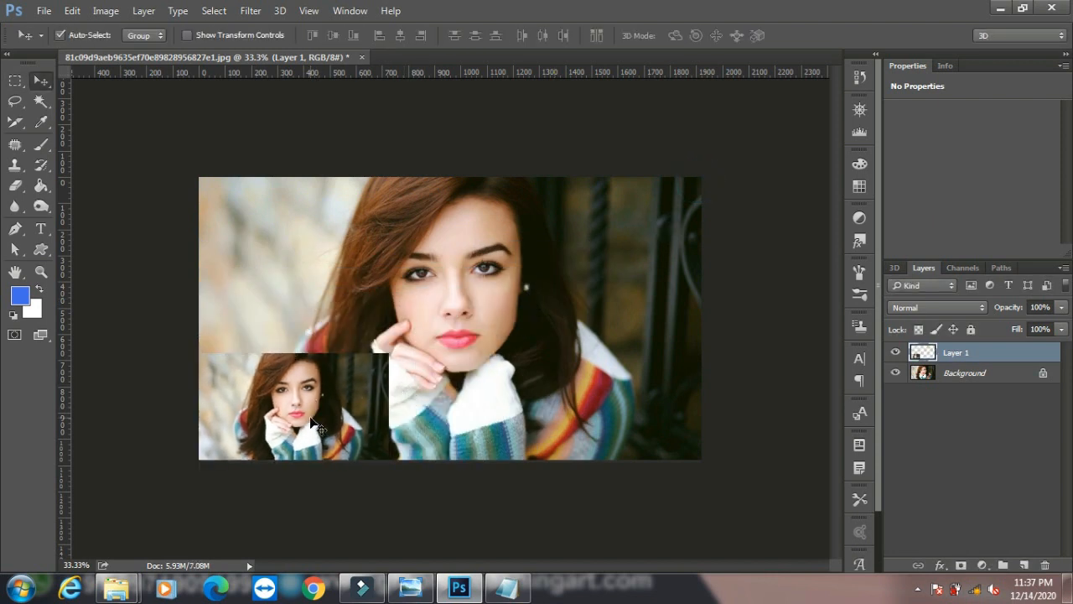
alt+drag(326, 426, 325, 301)
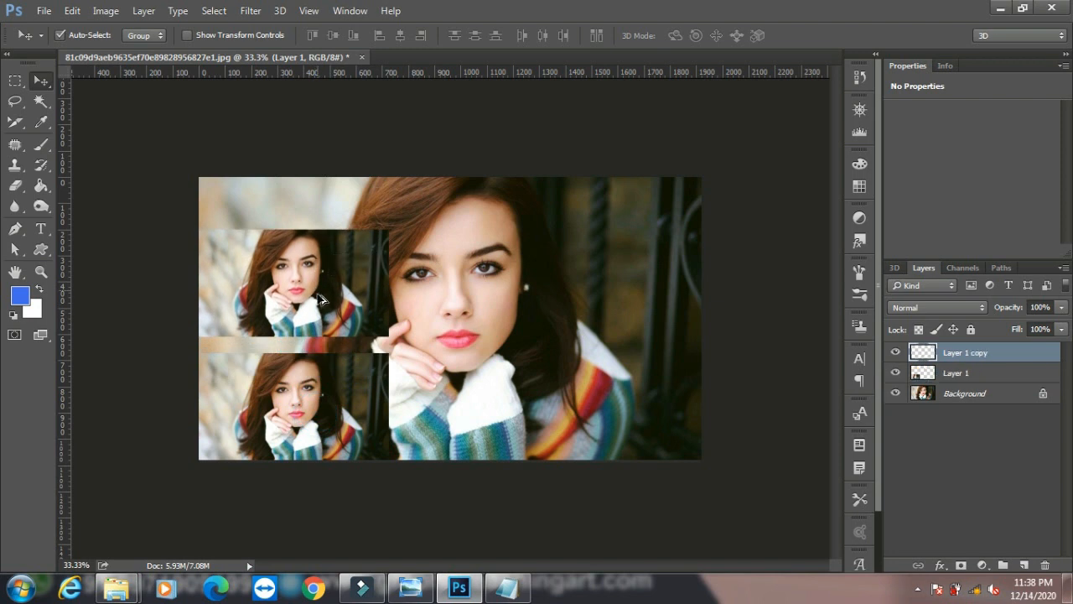
- Select all layers with the All Layers command and deselect them again
click(214, 10)
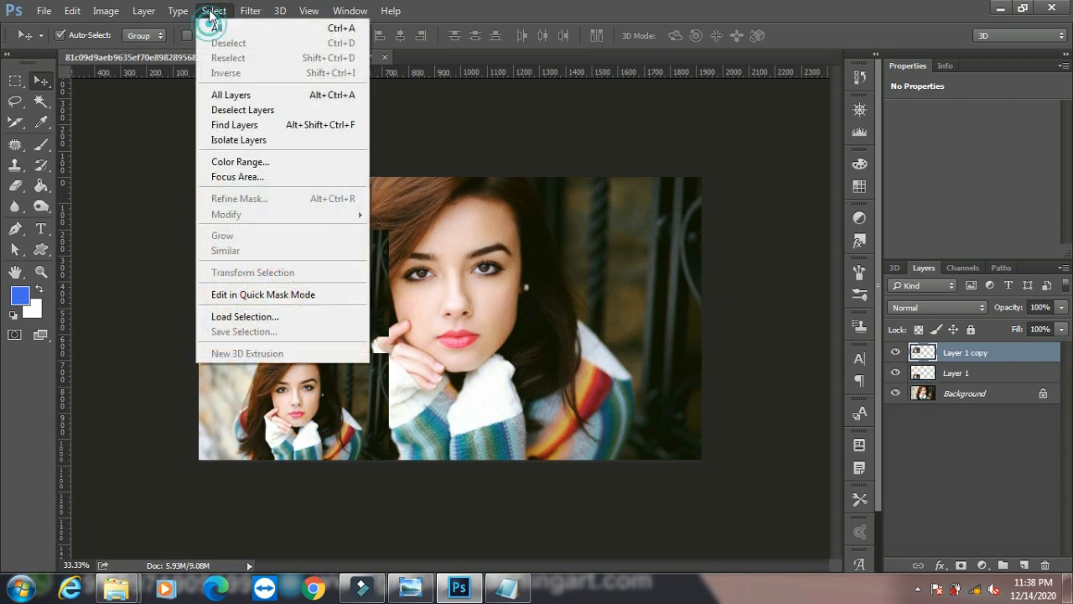
click(256, 96)
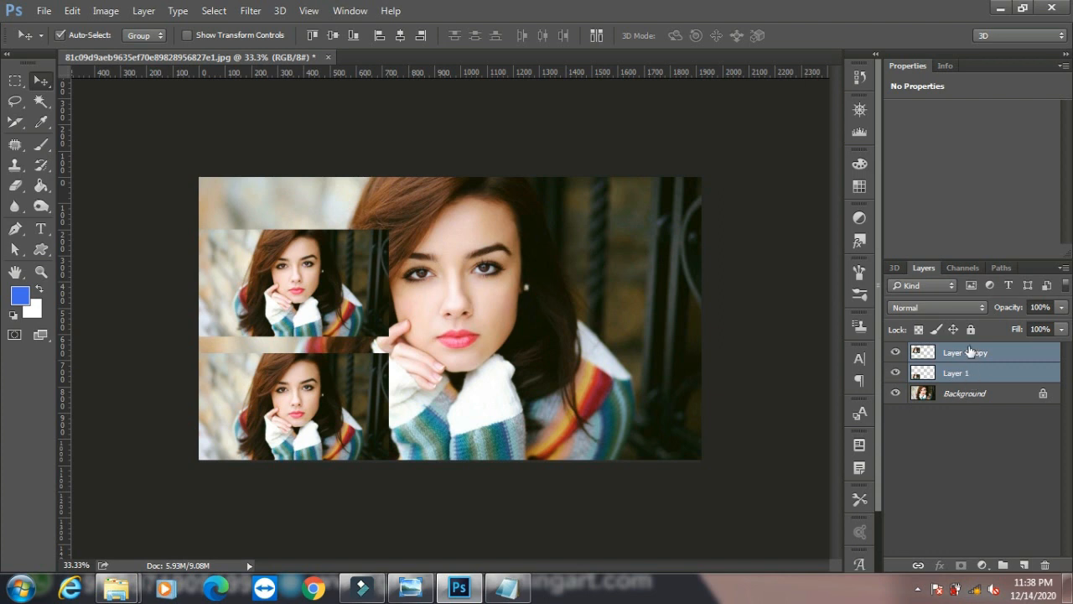
click(214, 10)
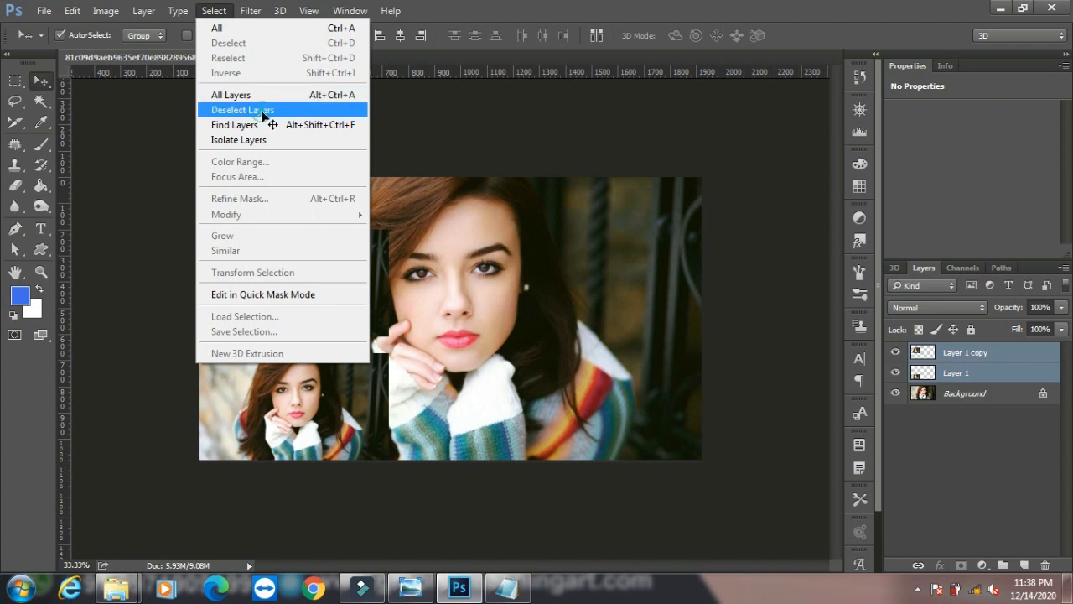
click(261, 112)
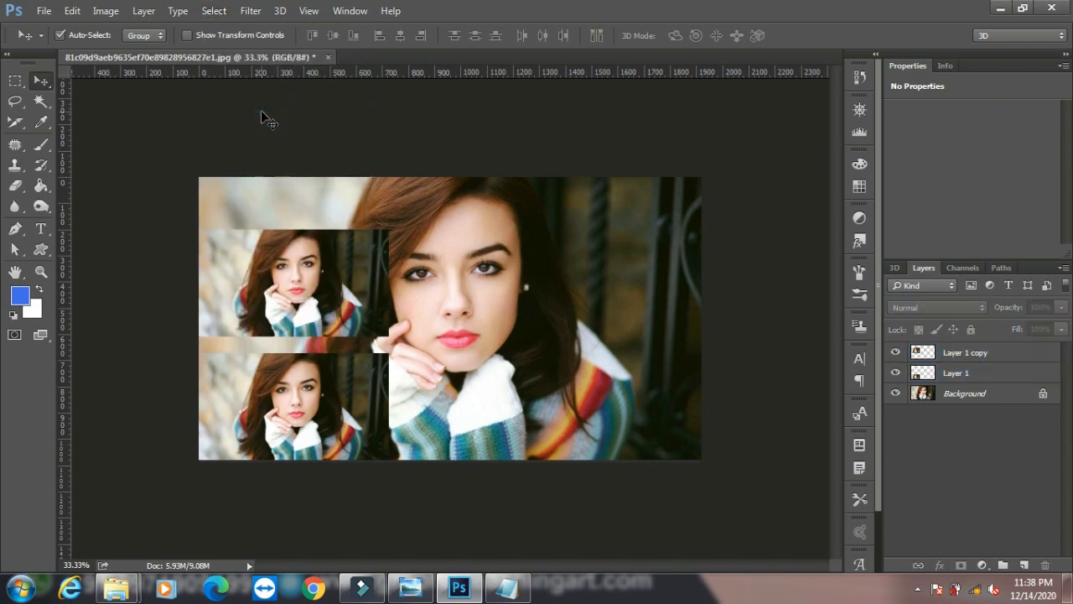
- Select Layer 1 copy and start a layer search by name with Find Layers
click(975, 360)
click(207, 12)
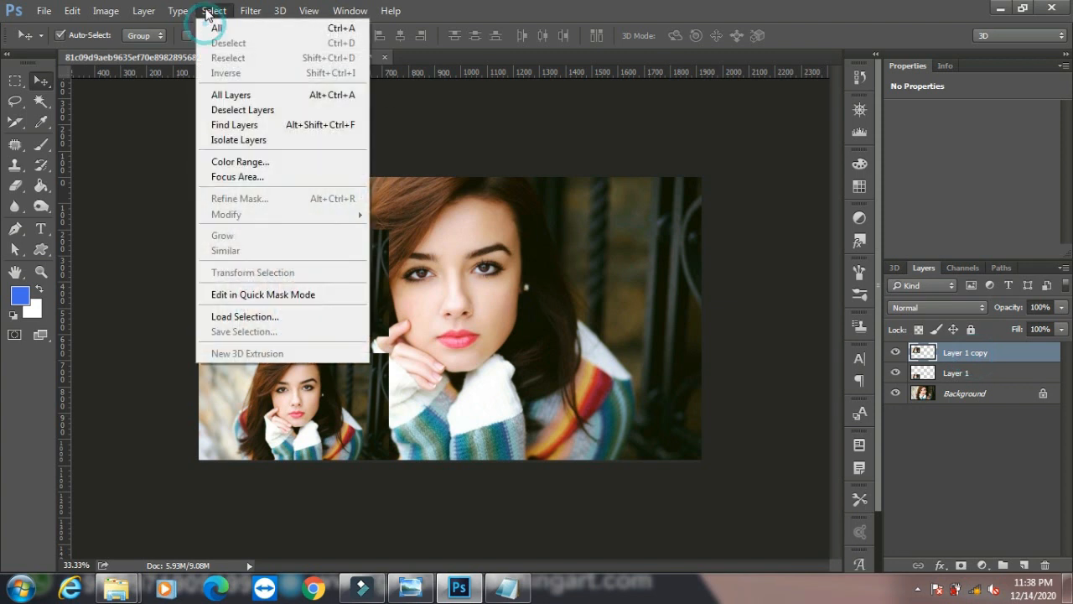
click(247, 126)
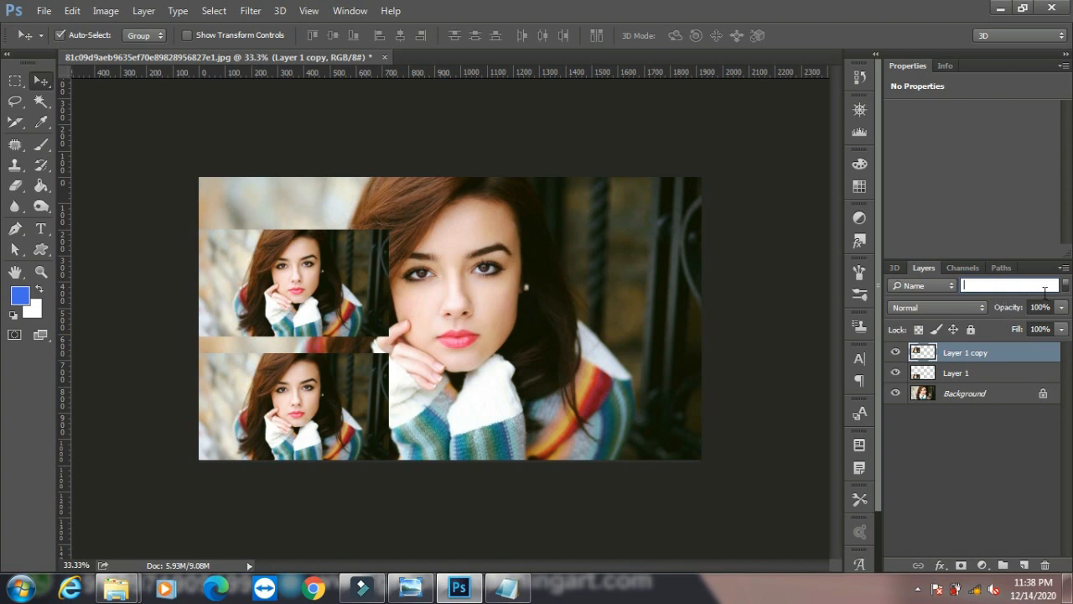
- Isolate Layer 1 copy in the layer list and turn the isolation off again
click(216, 12)
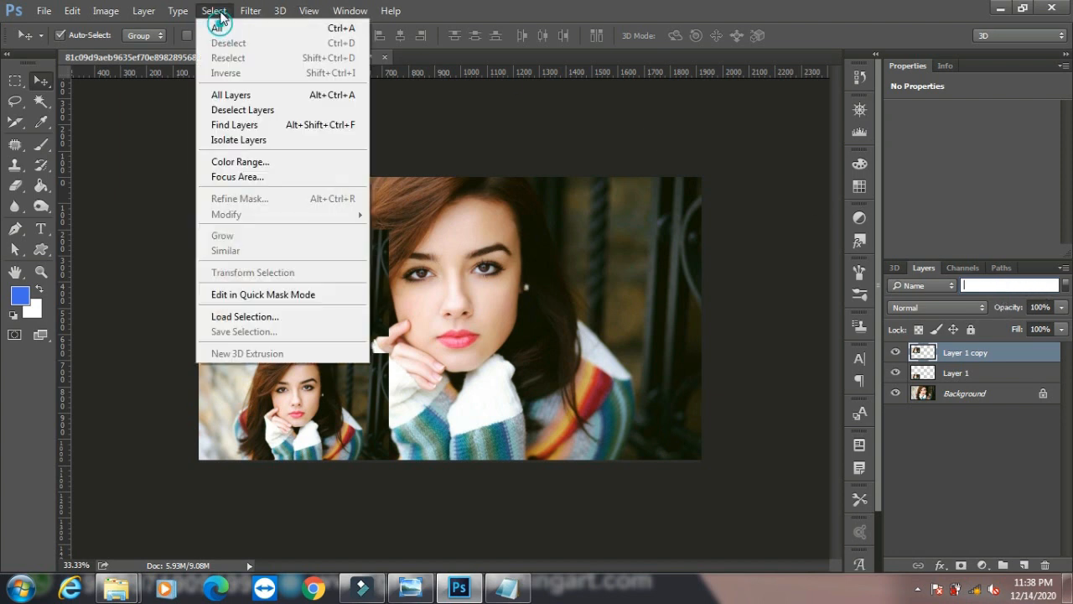
click(256, 140)
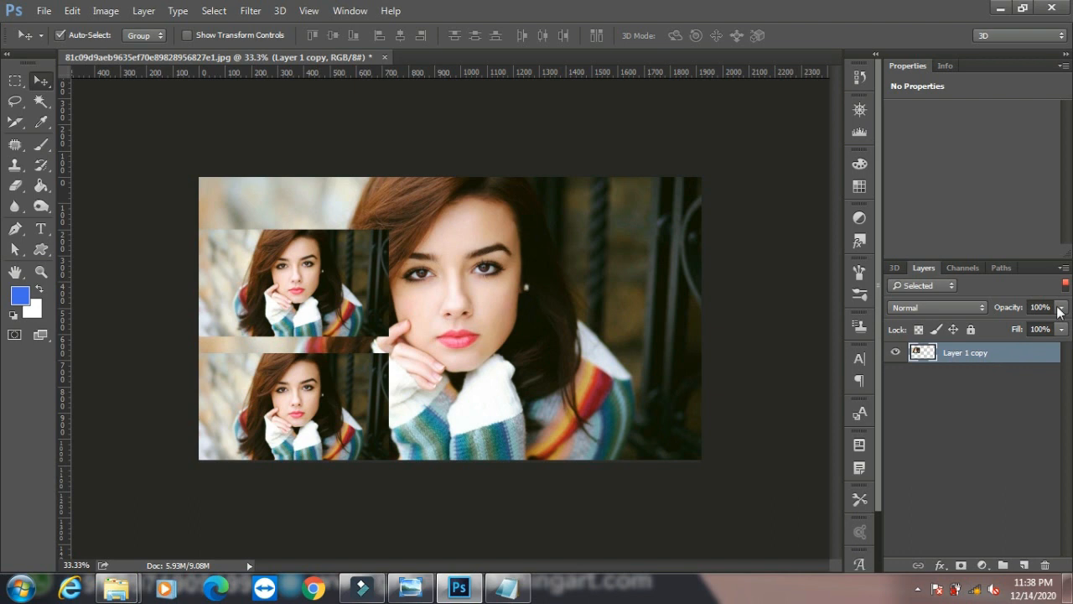
click(214, 10)
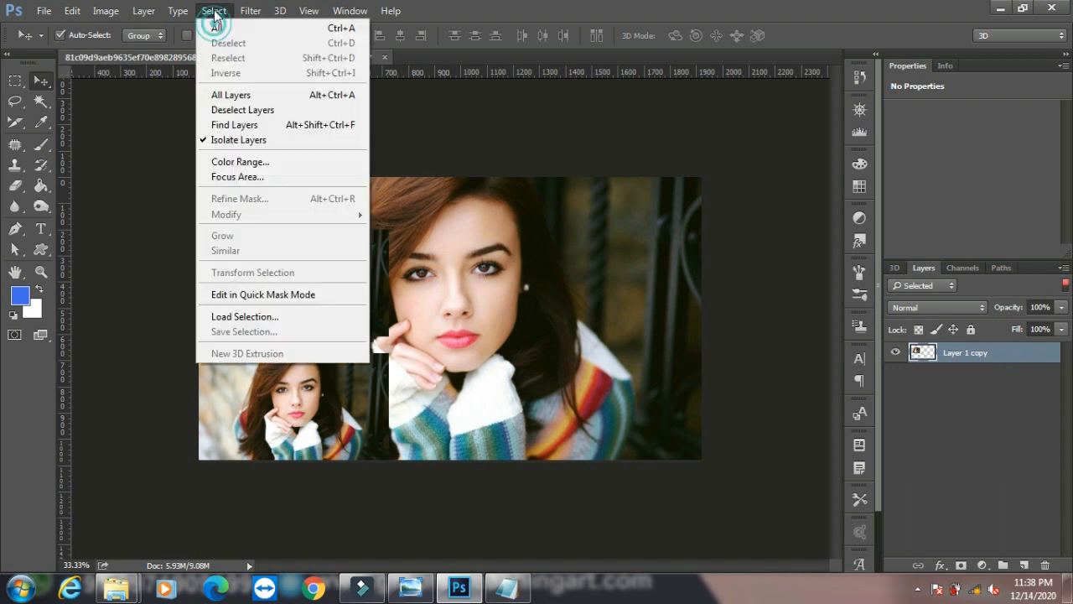
click(271, 142)
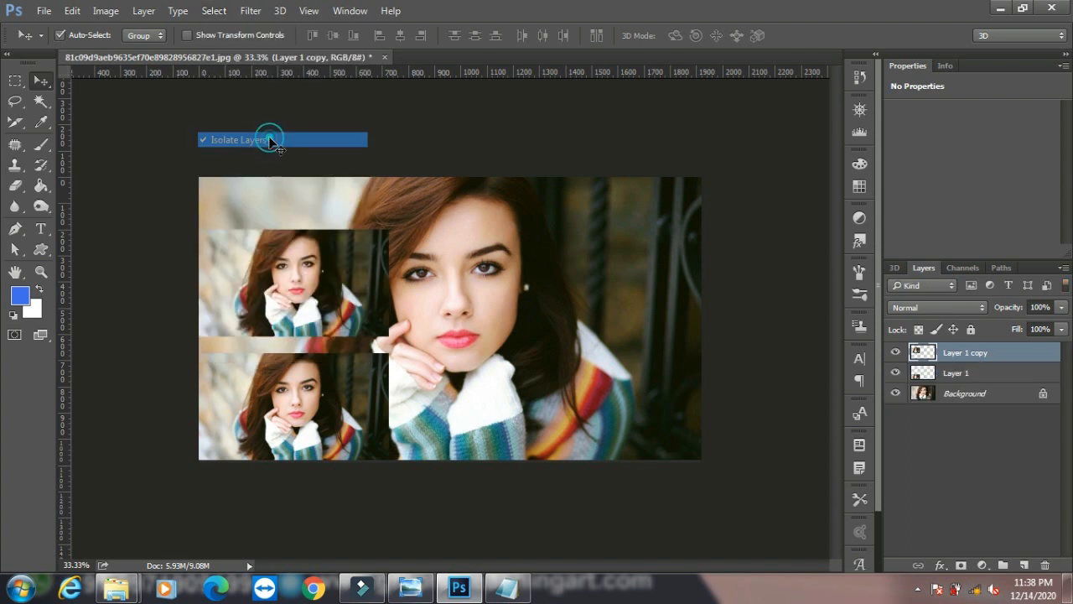
- Hide Layer 1 and Layer 1 copy and make the Background layer active
click(211, 10)
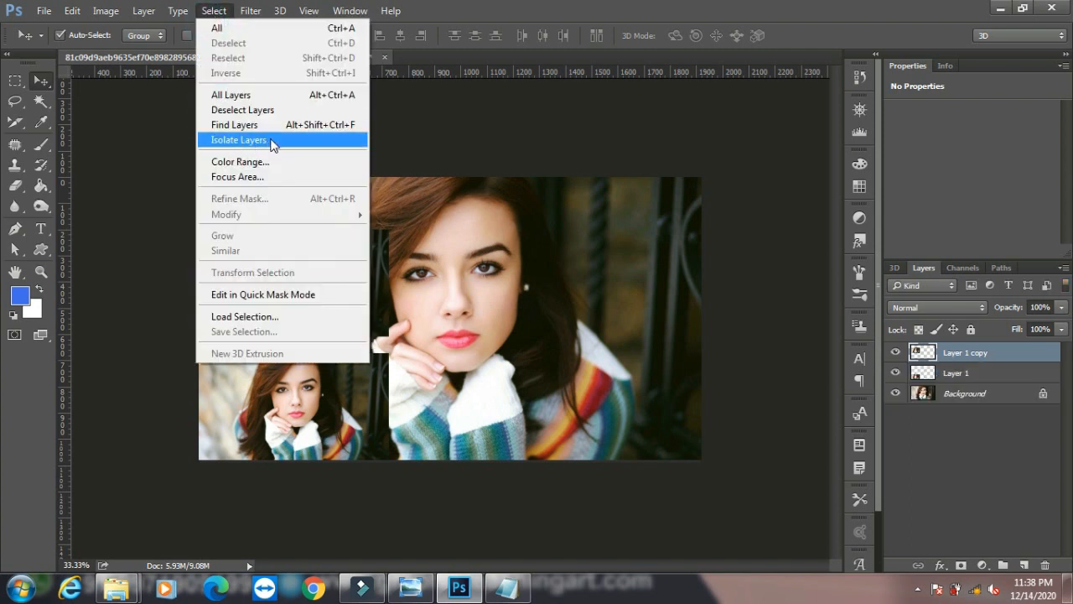
click(893, 370)
drag(895, 353, 895, 372)
click(923, 392)
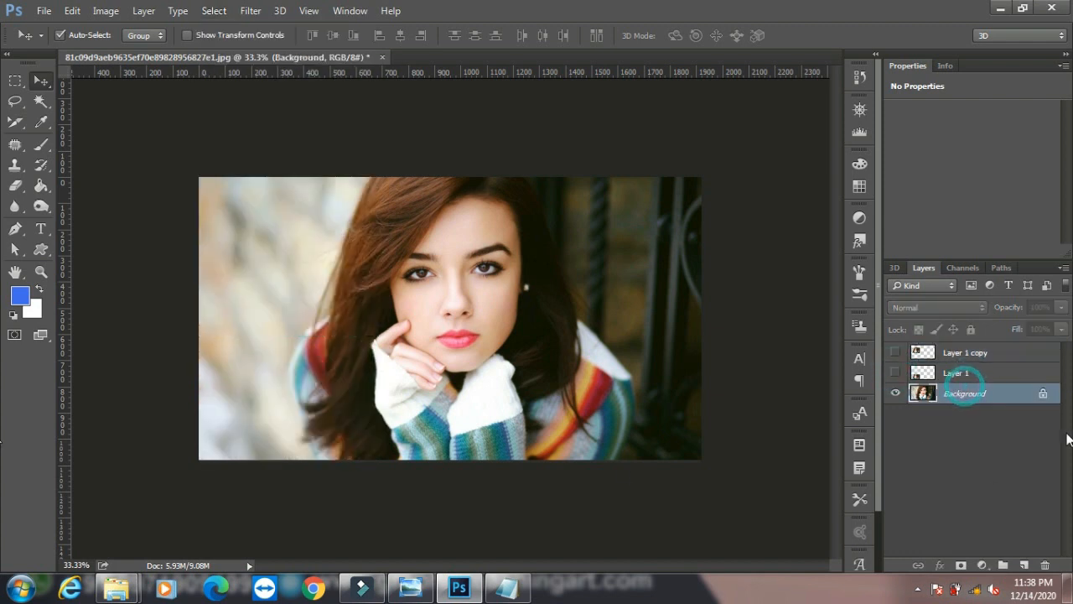
- Start a Color Range selection on the Background layer, sampling the woman's forehead skin with Fuzziness 99
click(214, 10)
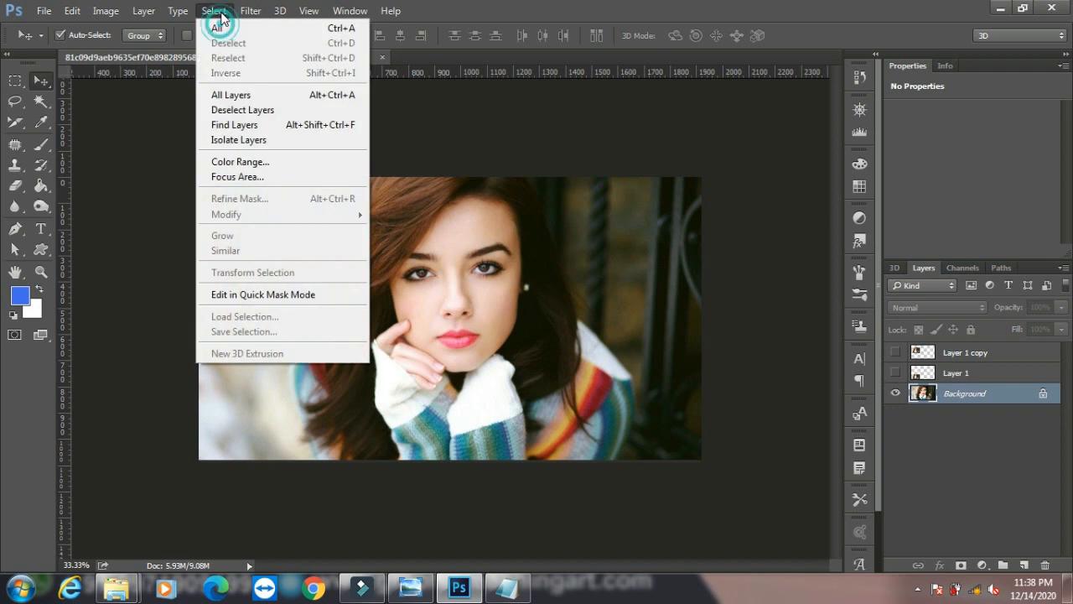
click(274, 164)
drag(481, 77, 677, 77)
click(455, 235)
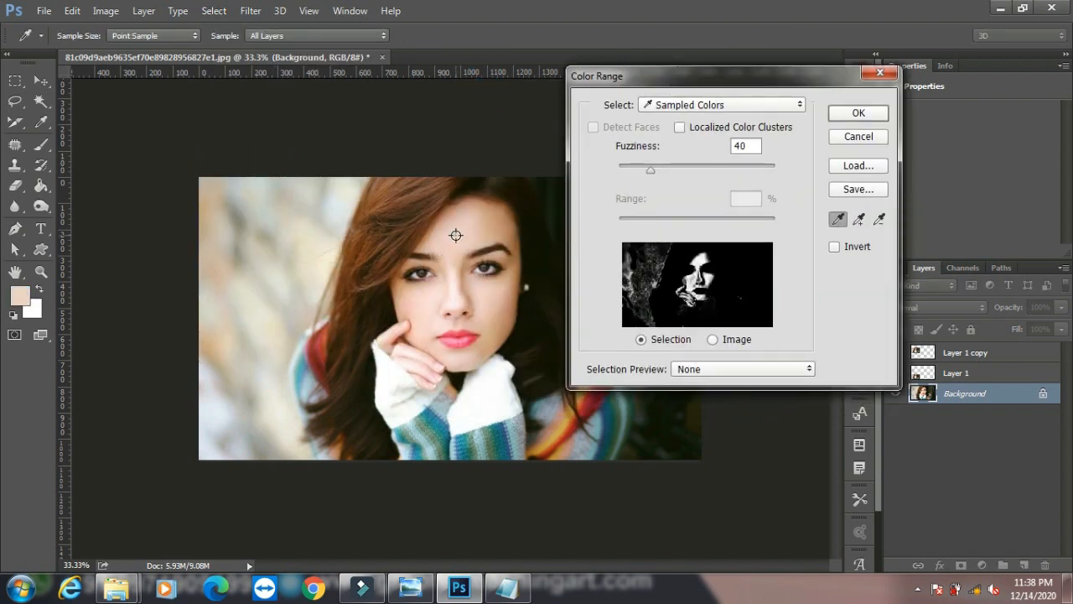
drag(651, 166, 696, 172)
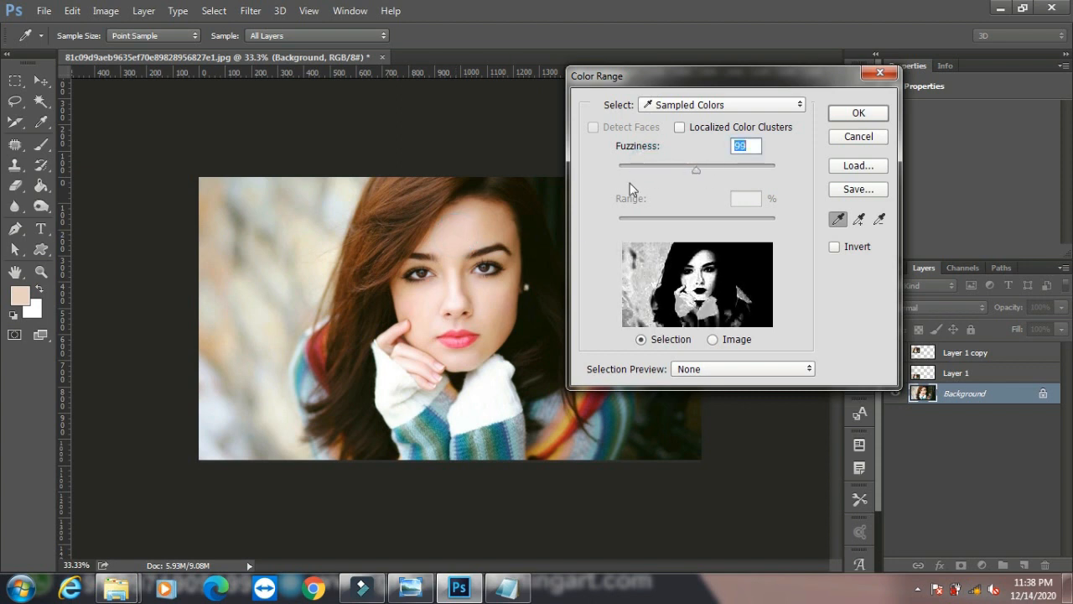
- Compare the Image and Selection previews in Color Range, resample the forehead skin, and apply the selection
click(736, 104)
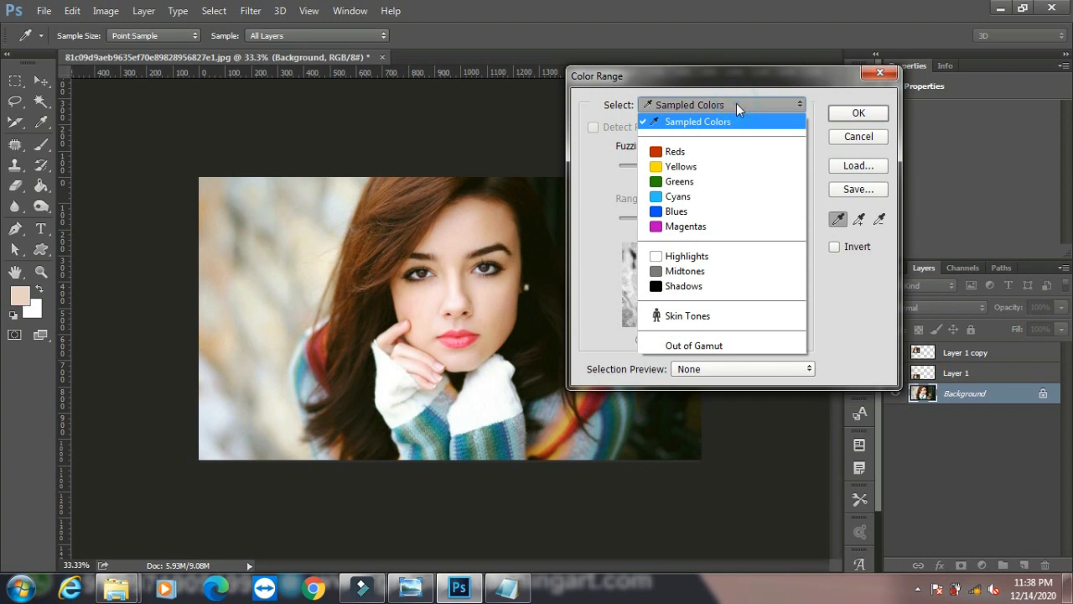
click(736, 104)
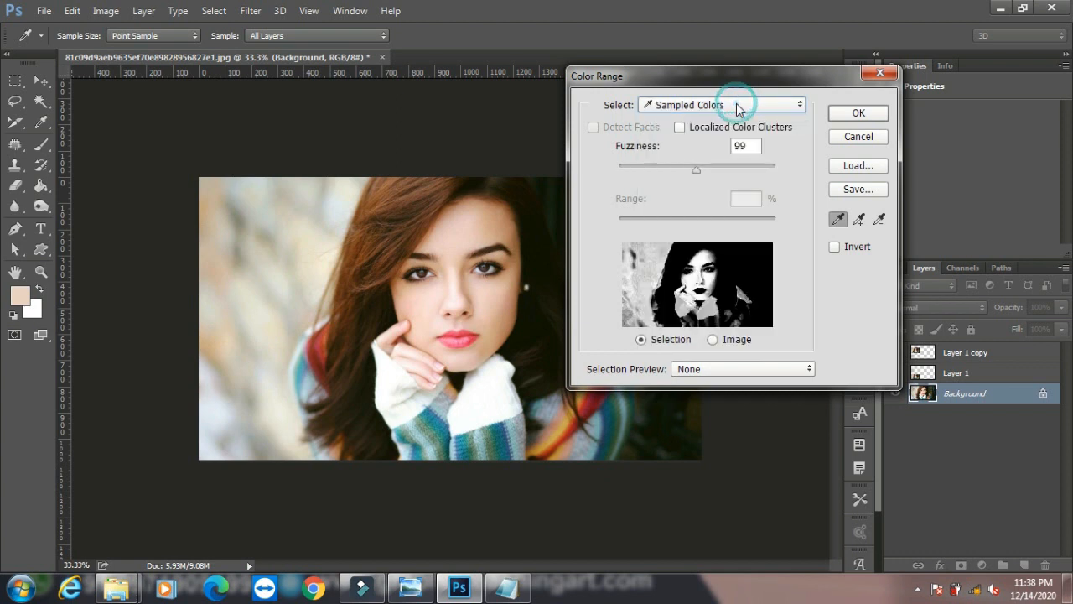
click(713, 338)
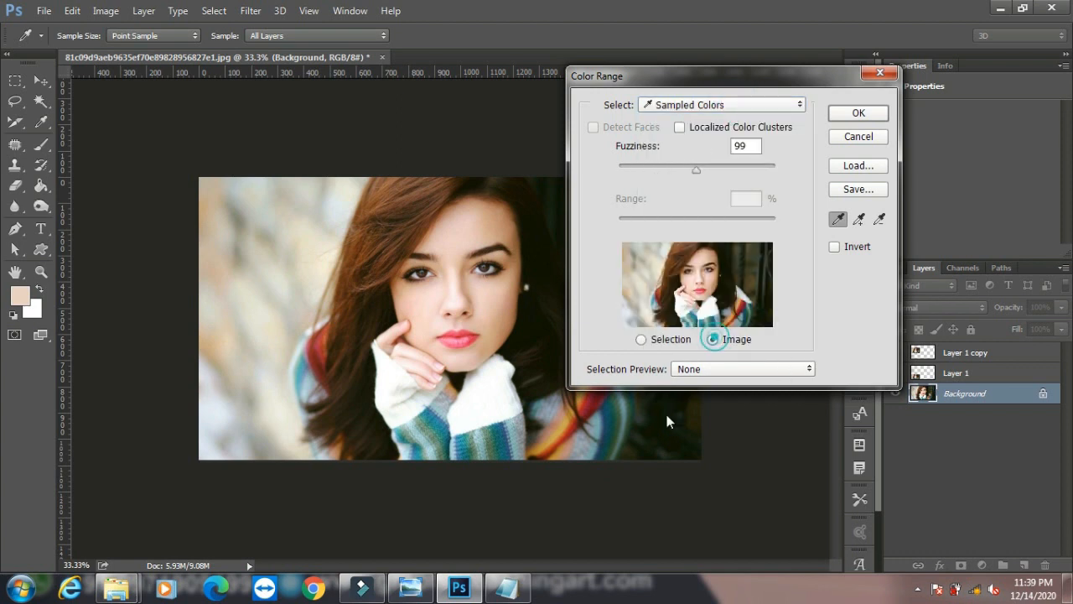
click(641, 339)
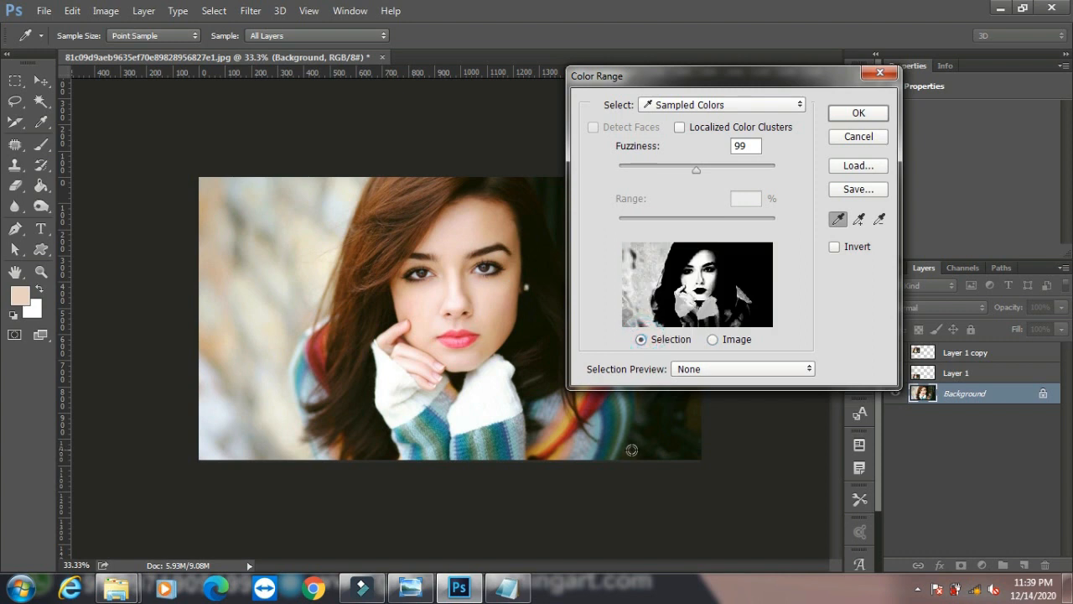
click(453, 235)
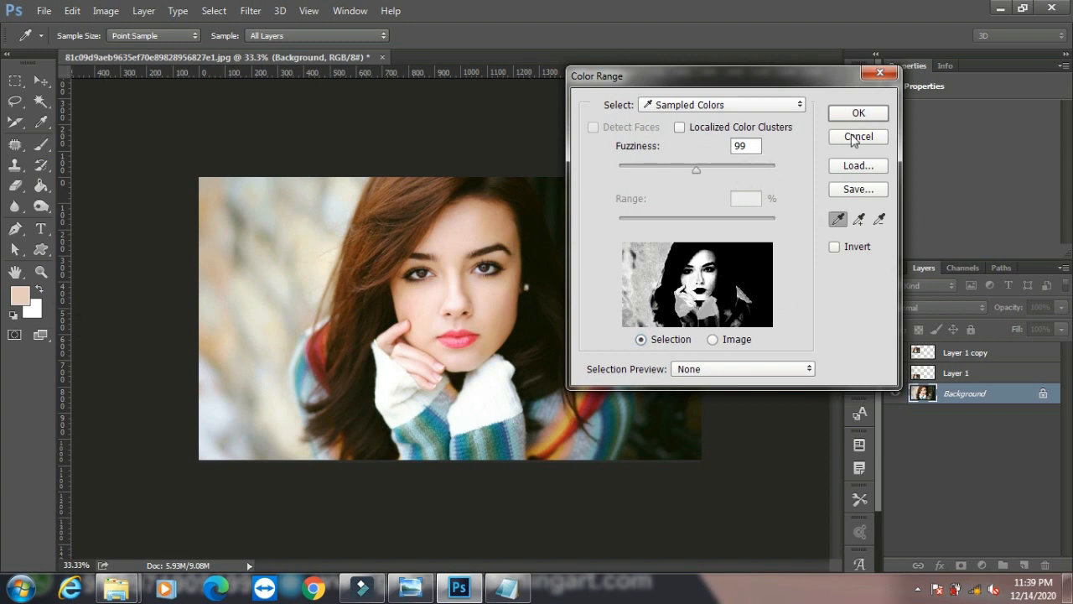
click(859, 113)
key(v)
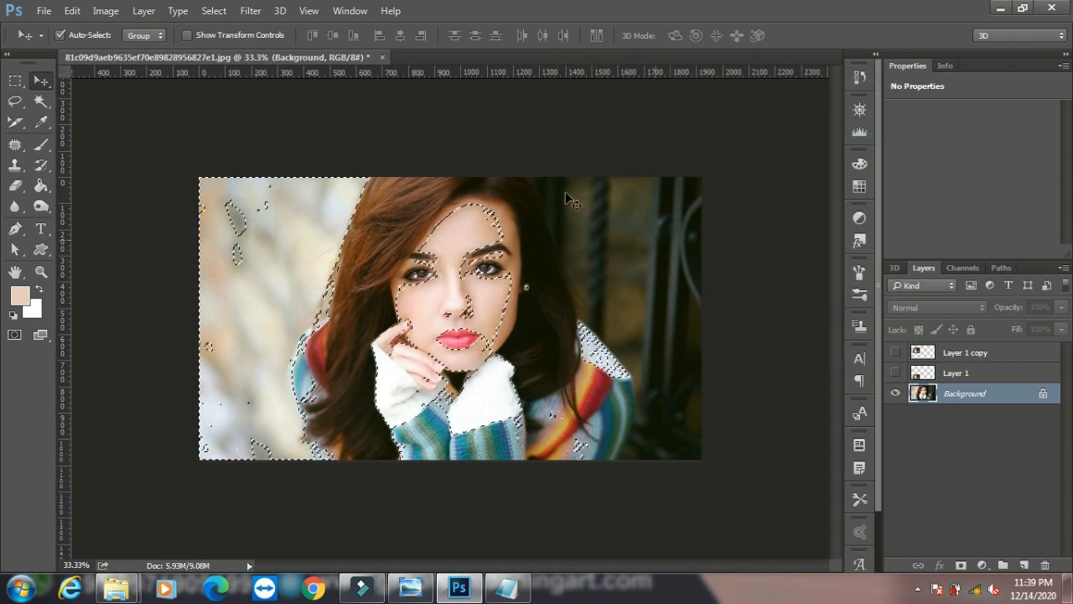
- Fill the selected areas with the sampled skin colour on a new layer and deselect
click(1023, 566)
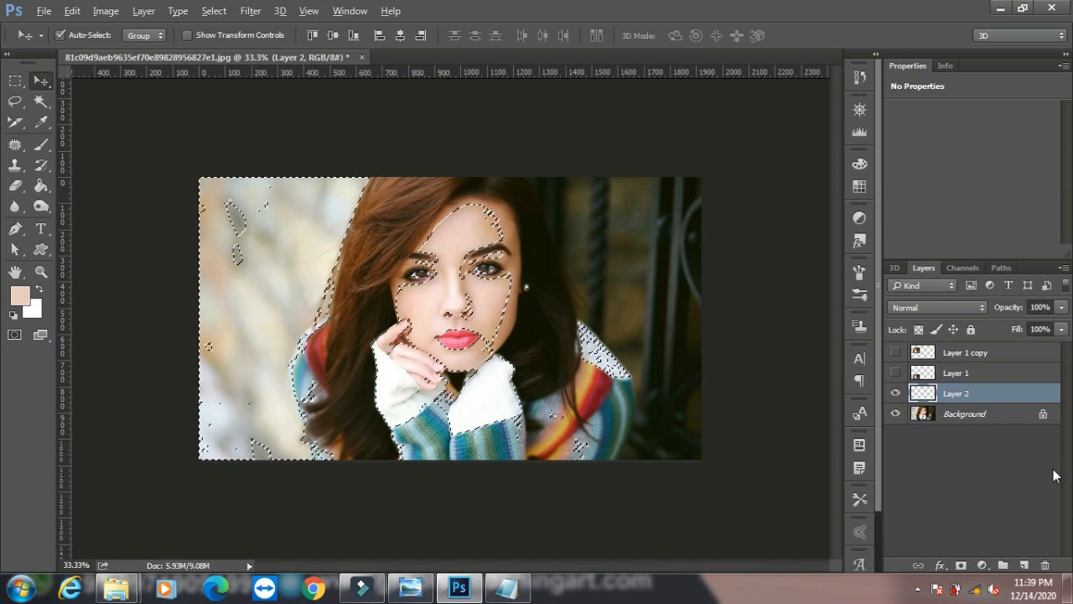
key(alt+BackSpace)
key(ctrl+d)
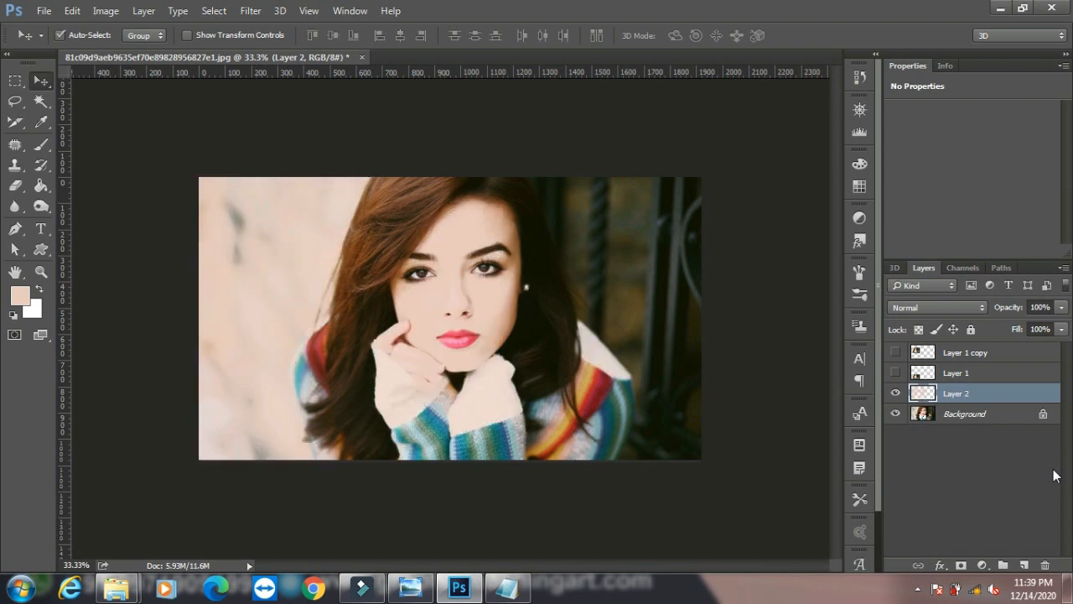
- Hide the Background layer and fill a new layer directly above it with the default black foreground colour
click(895, 413)
click(960, 414)
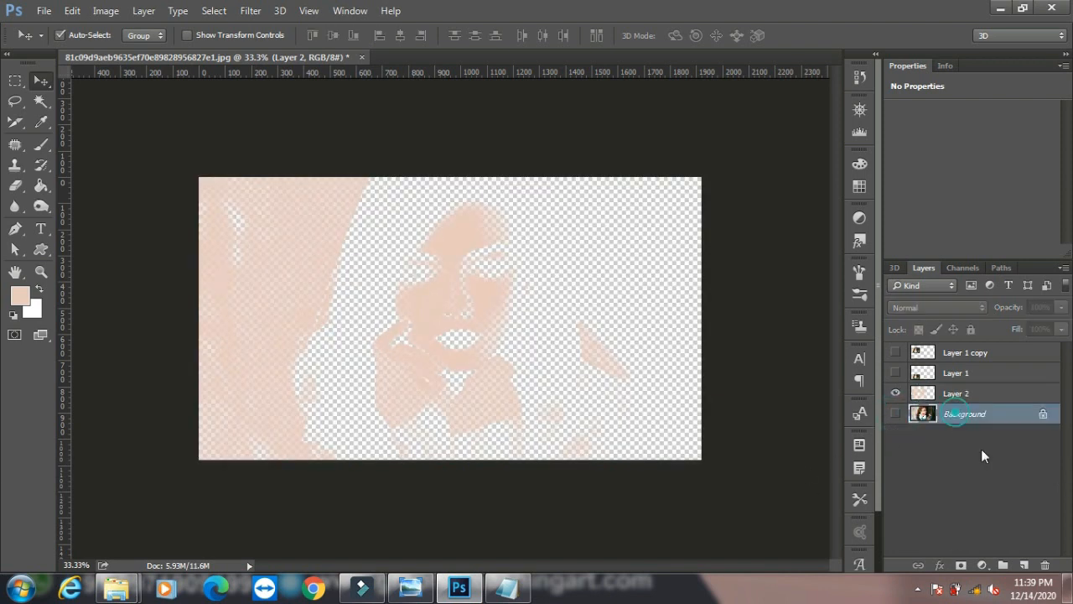
click(1025, 565)
click(14, 315)
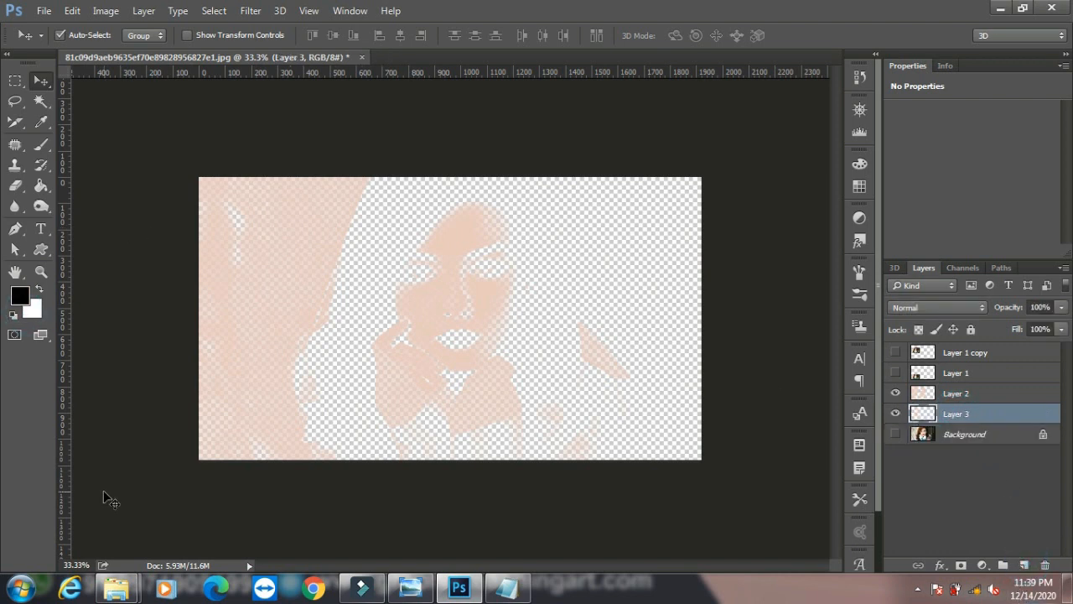
key(alt+BackSpace)
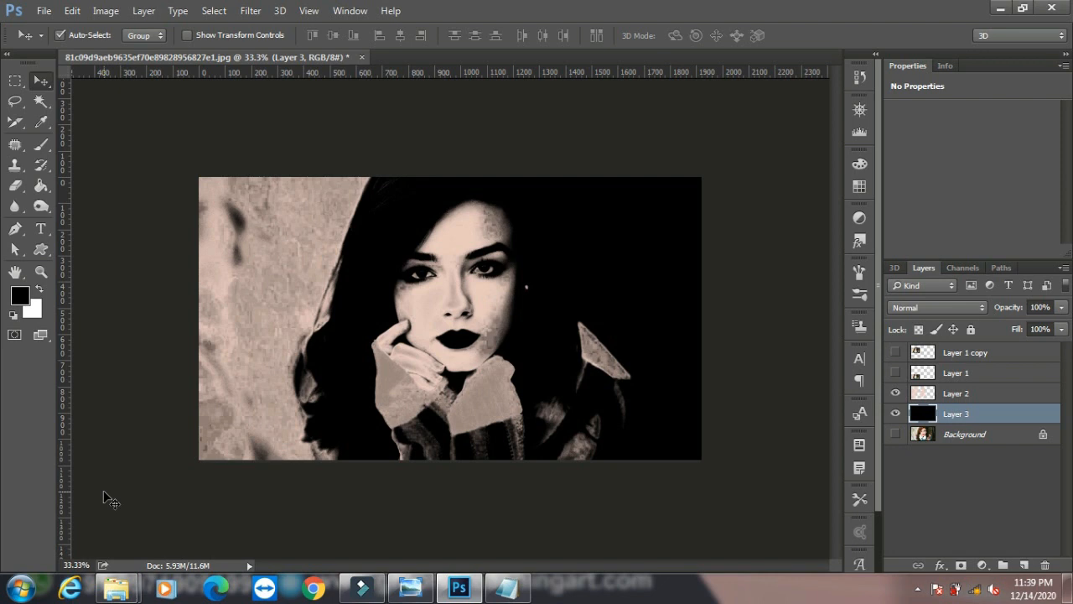
- Open the bollywood-heroine wallpaper JPG from the WALPAPER folder on the desktop
key(ctrl+o)
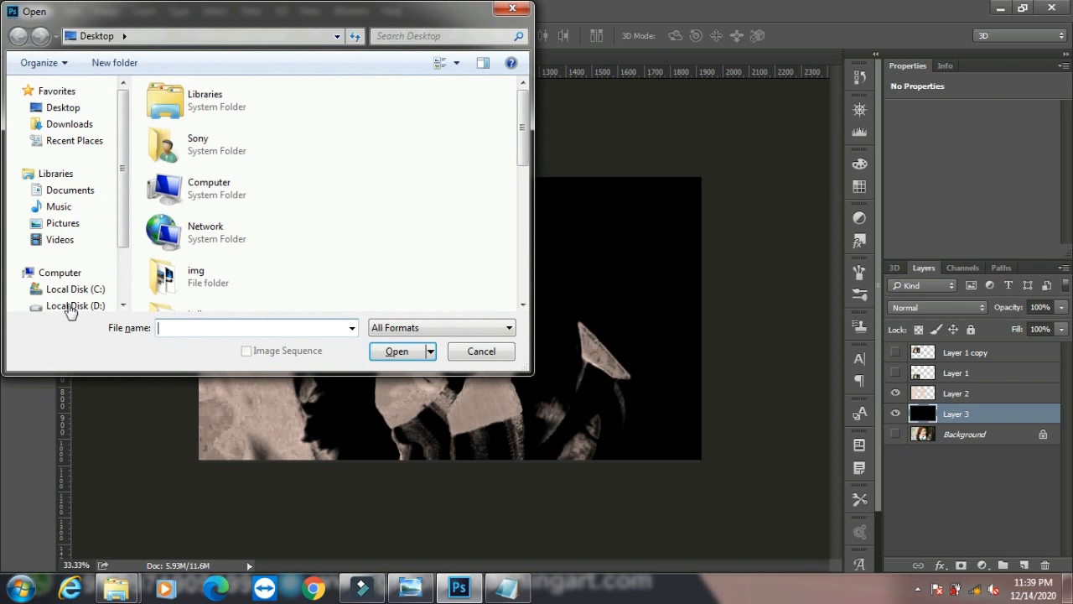
click(414, 184)
scroll(397, 209, down, 2)
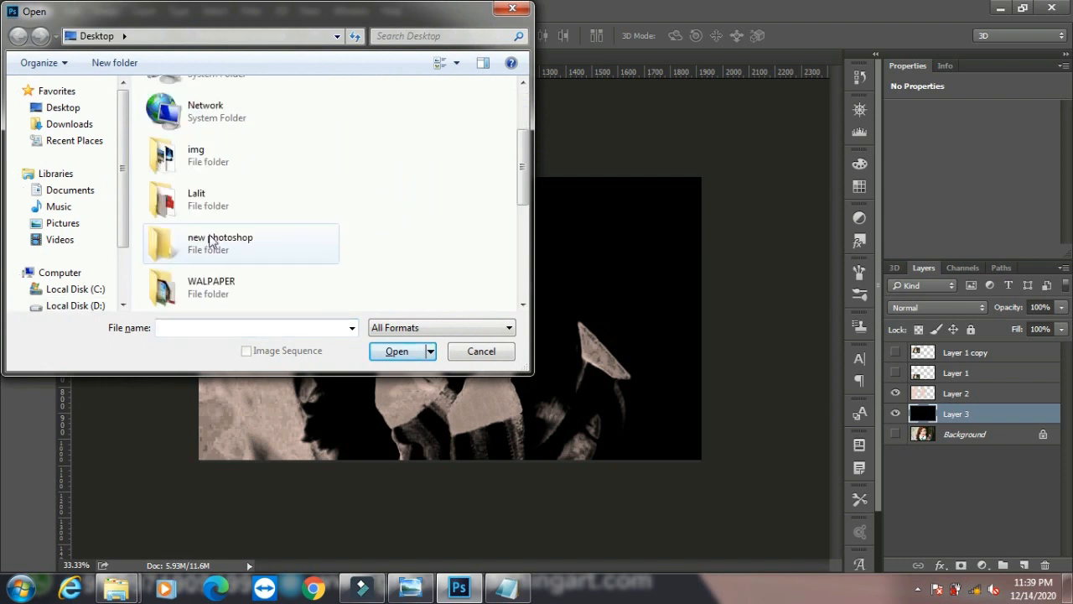
double_click(208, 285)
scroll(395, 231, down, 10)
scroll(360, 226, up, 2)
scroll(343, 222, up, 2)
click(184, 134)
click(397, 351)
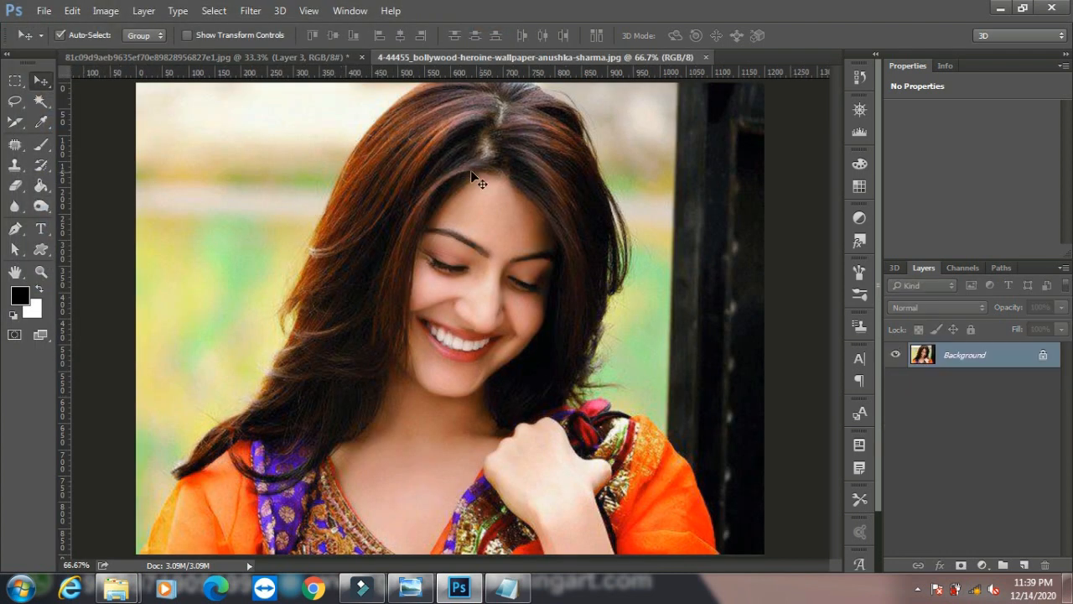
- Create a Color Range selection from the forehead skin of the new portrait with Fuzziness 157
click(212, 11)
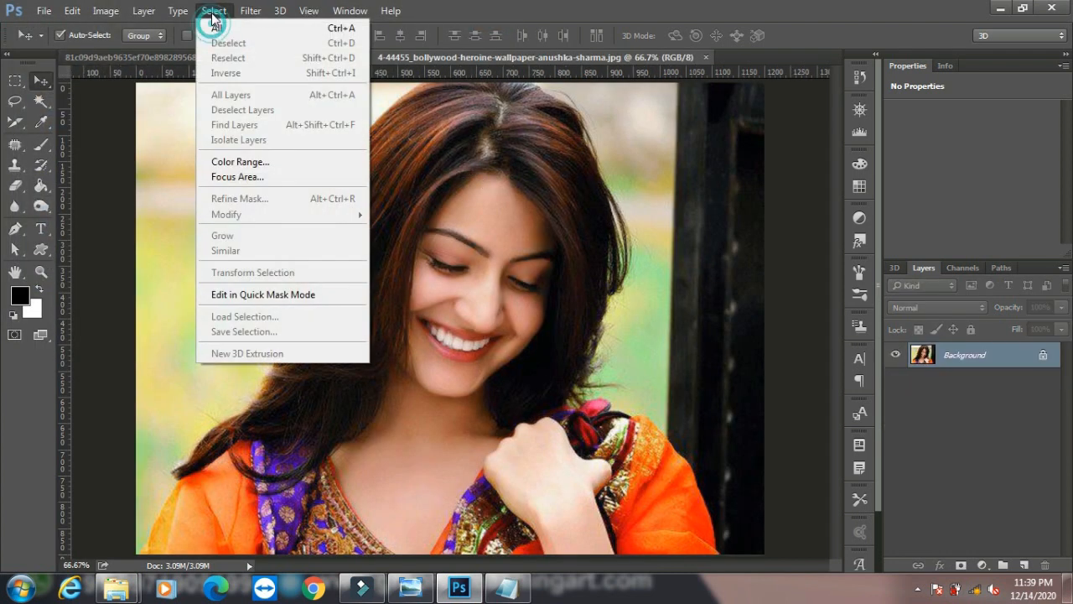
click(249, 161)
click(504, 229)
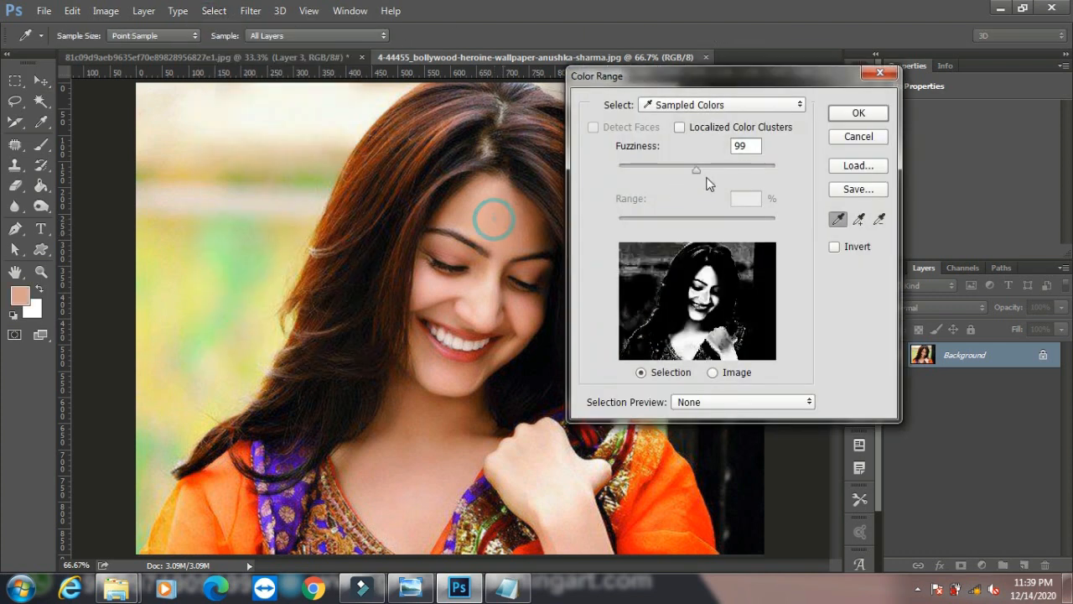
drag(698, 169, 747, 169)
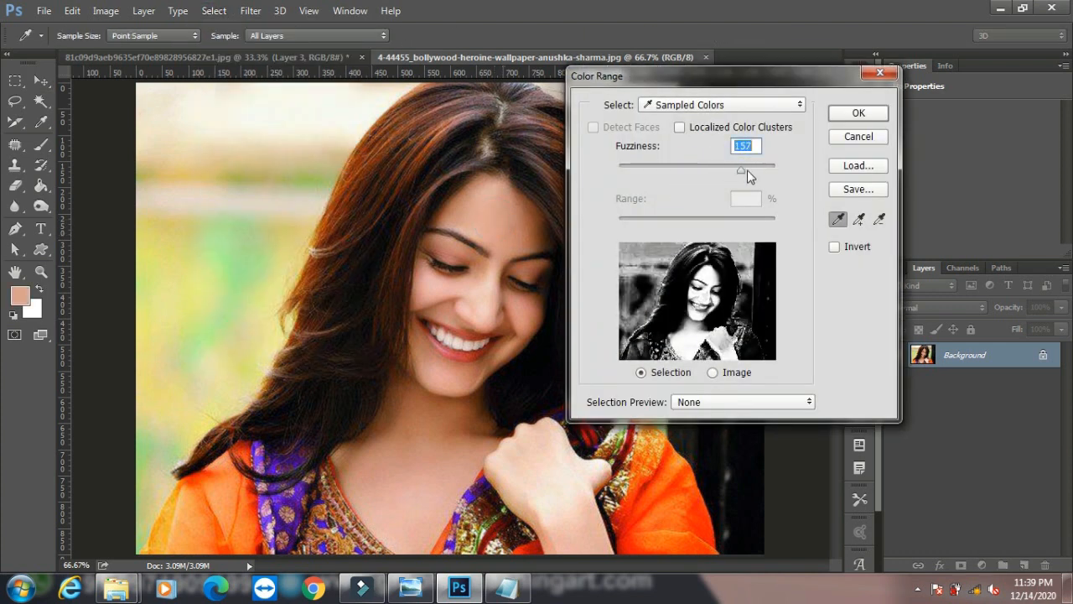
click(859, 113)
key(v)
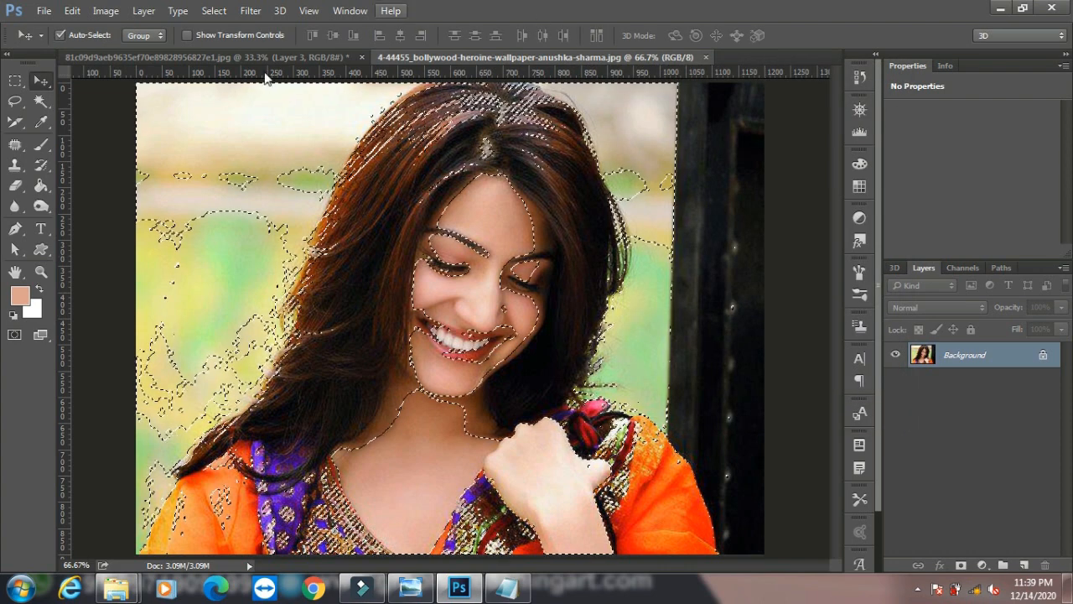
- Fill the new portrait's skin-tone selection with the sampled colour on a new layer and remove the selection
click(1024, 565)
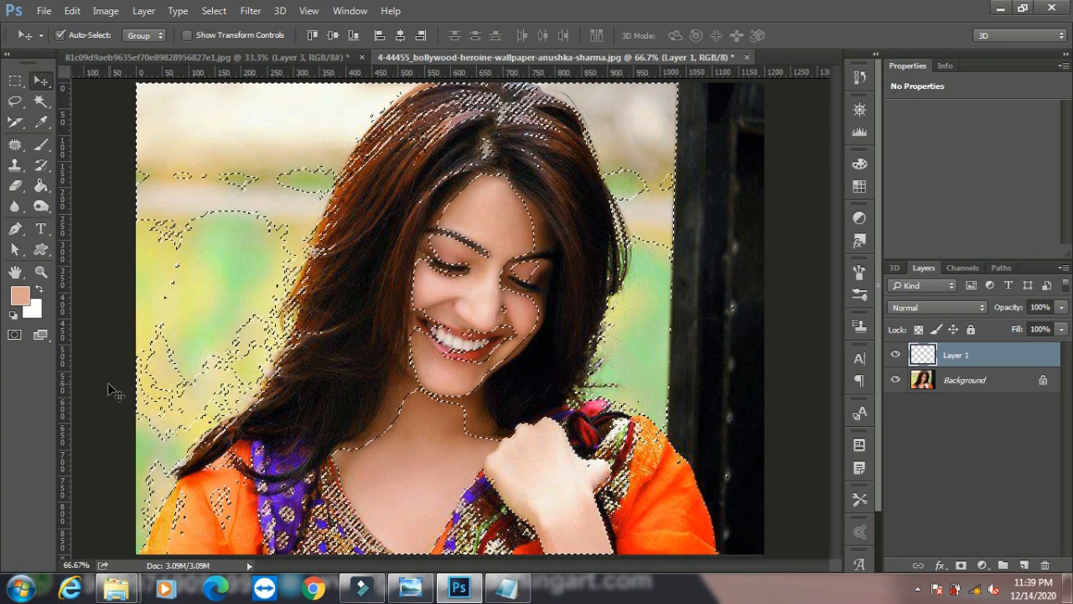
key(alt+BackSpace)
key(ctrl+d)
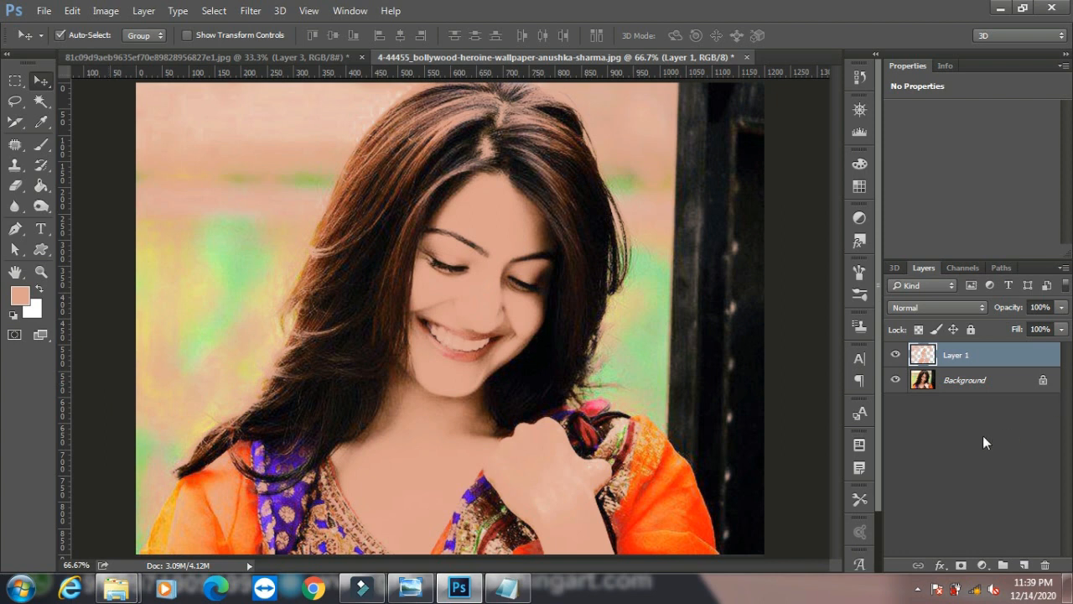
- Add a new layer directly above Background and fill it with bright green 27cf11
click(1004, 383)
click(1025, 565)
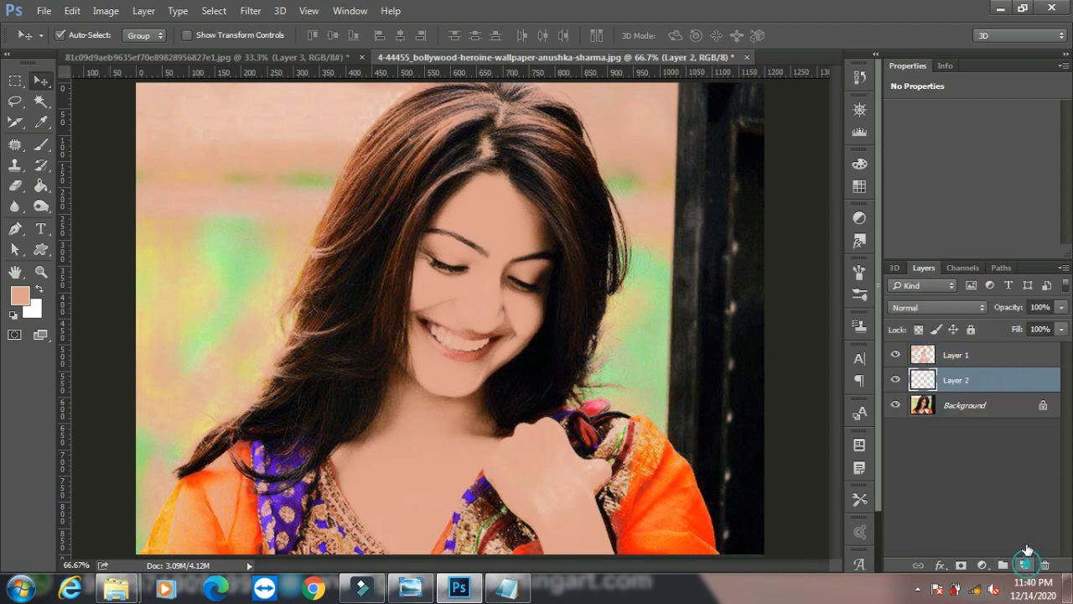
click(16, 301)
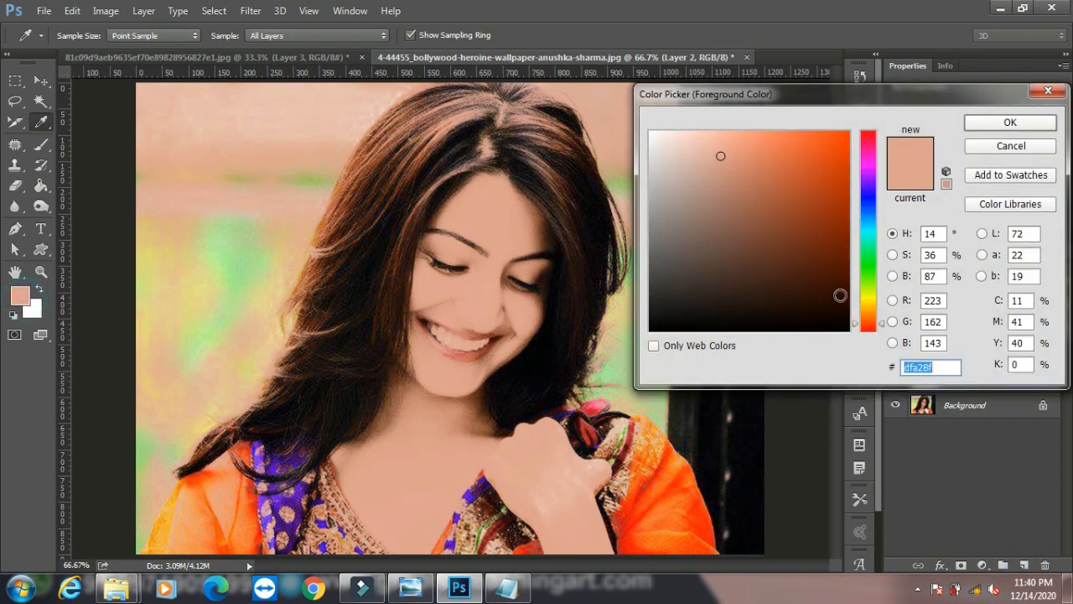
click(872, 275)
click(834, 168)
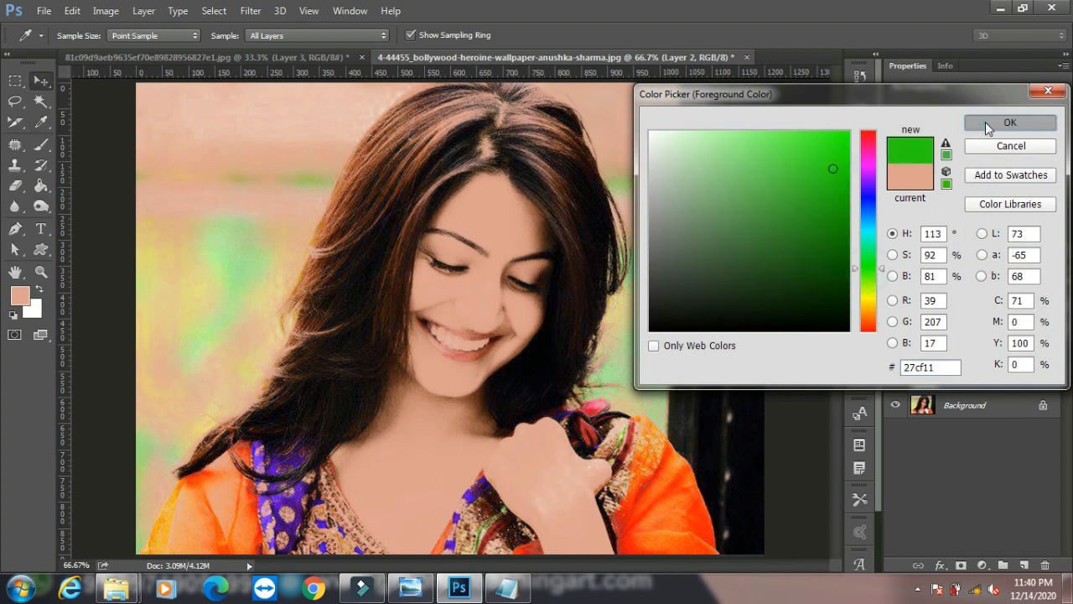
click(1010, 123)
key(alt+BackSpace)
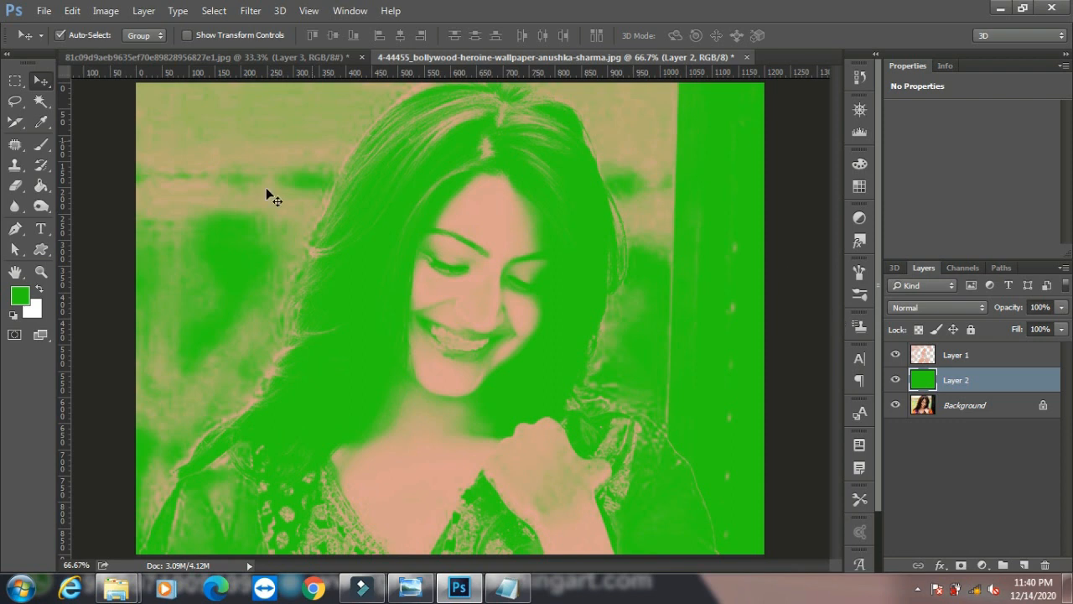
- Change the foreground colour to a very dark green and refill Layer 2 with it
click(19, 295)
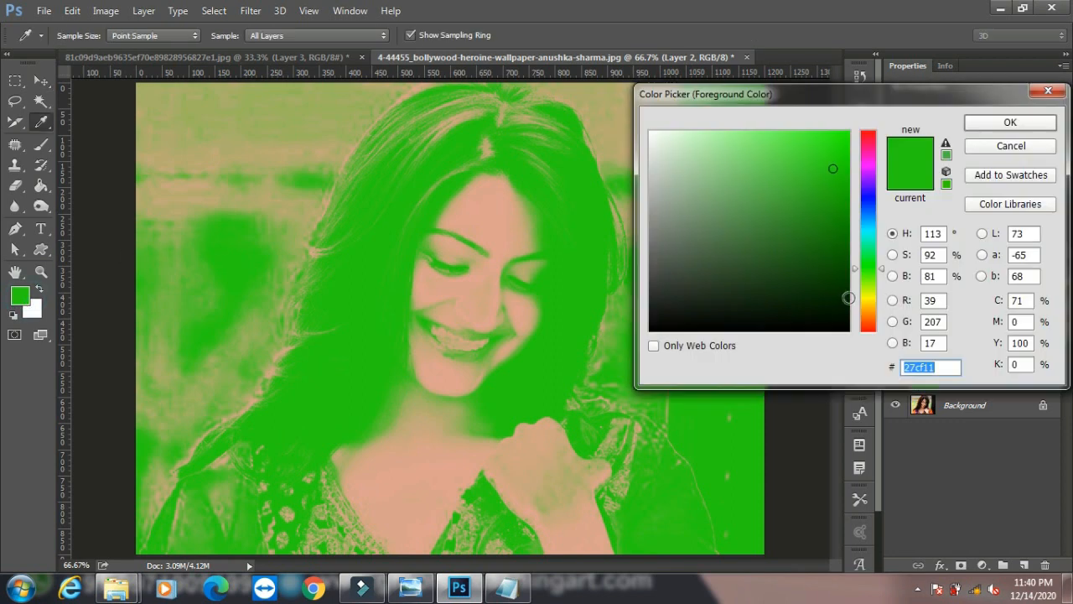
click(836, 297)
click(1010, 122)
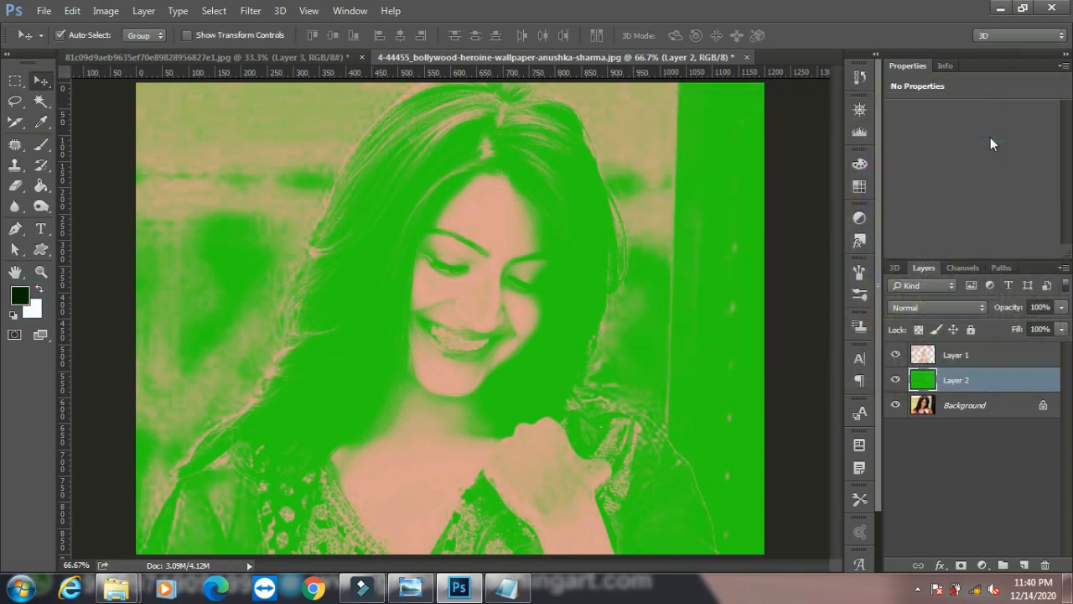
key(alt+BackSpace)
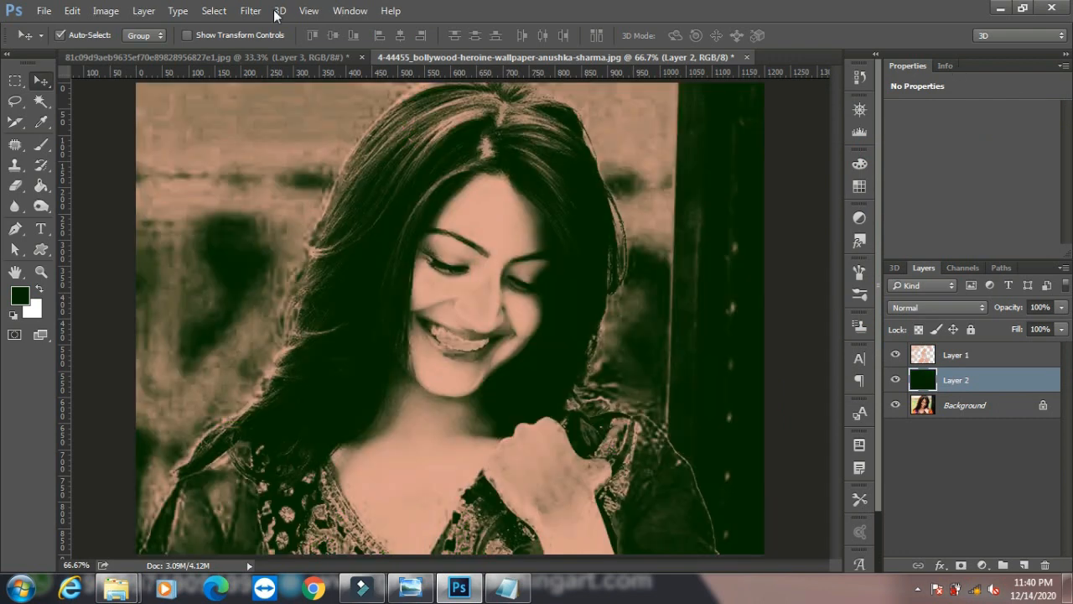
- Show only the Background layer, make it active and start a Focus Area selection on the portrait
alt+click(896, 405)
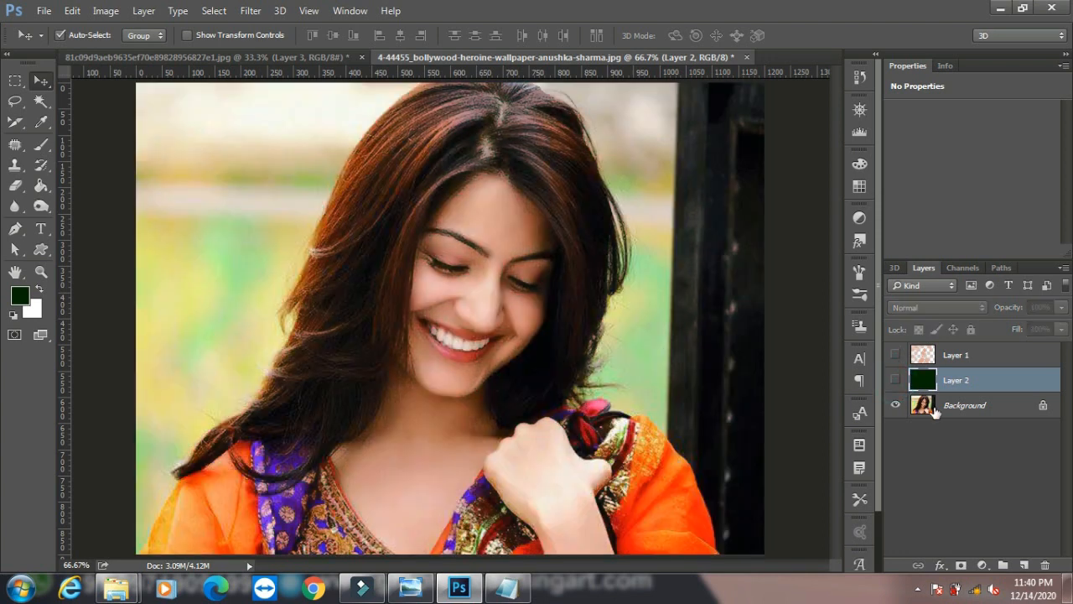
click(939, 406)
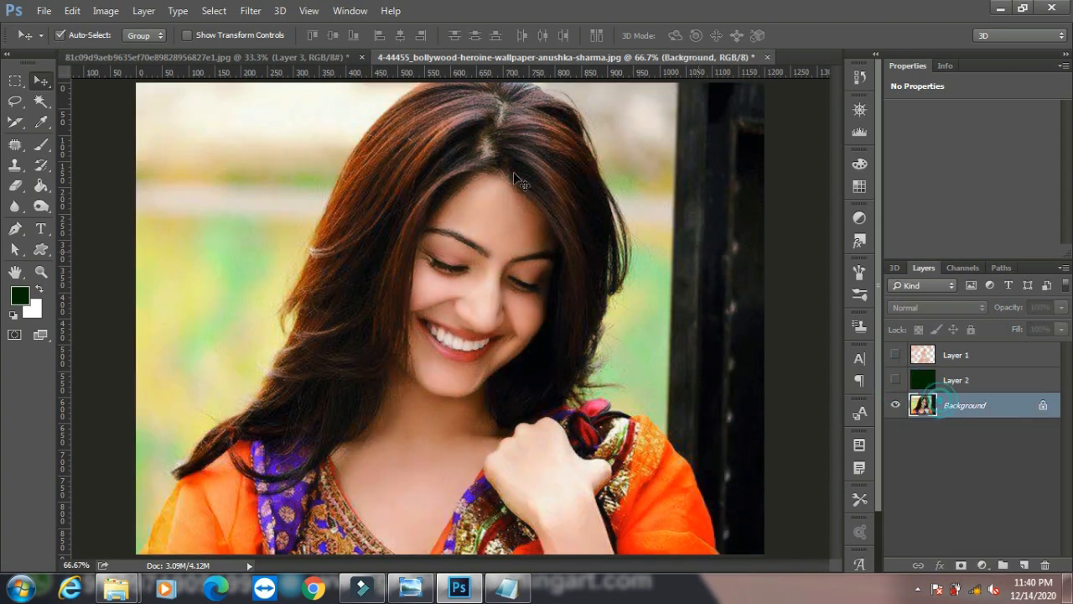
click(214, 11)
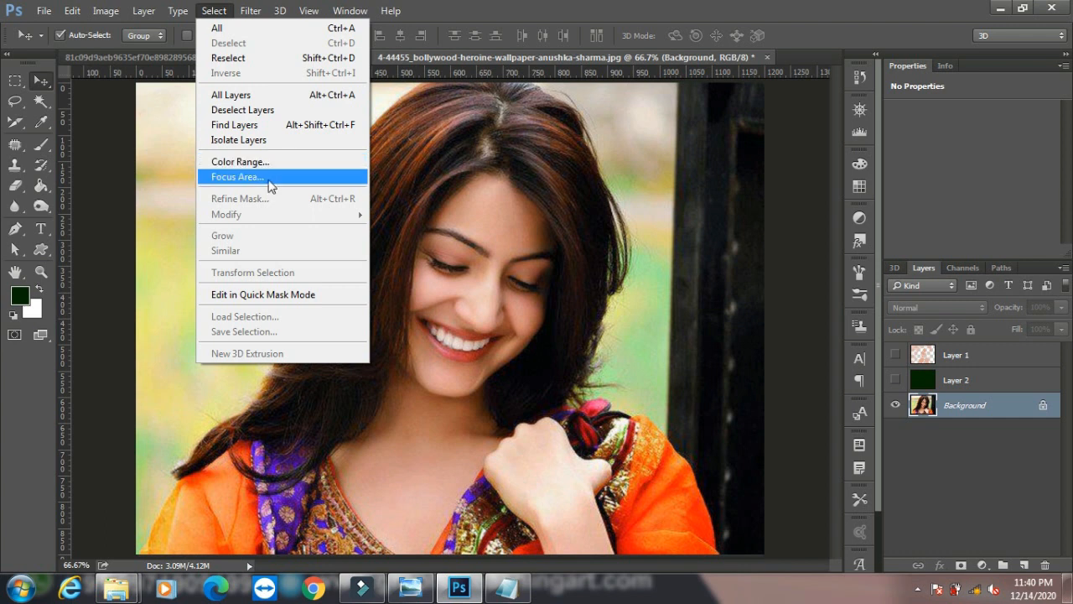
click(239, 177)
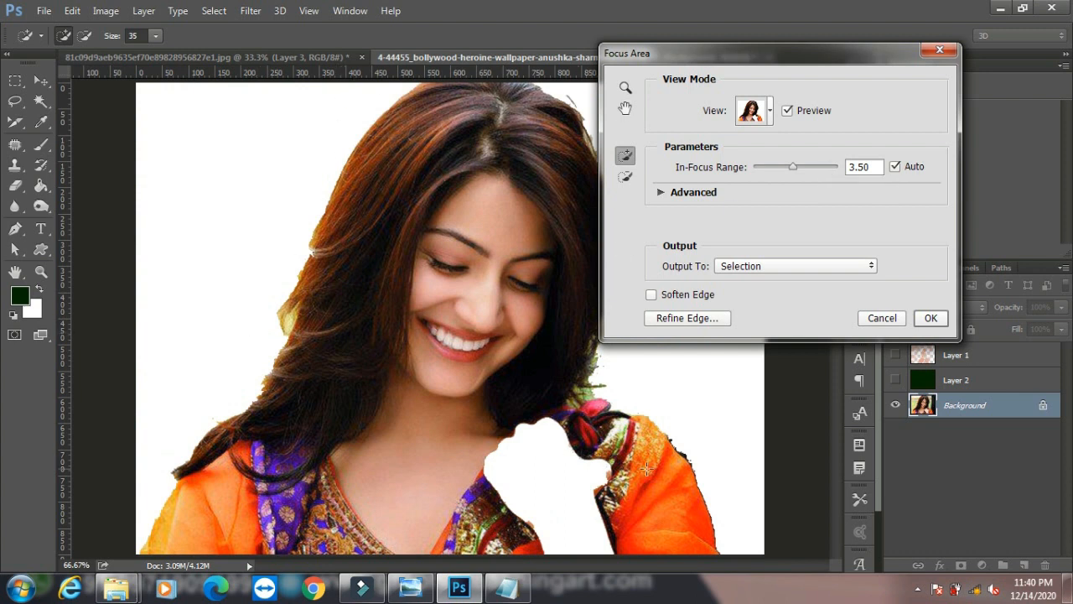
- Output the Focus Area result to a new layer with an In-Focus Range of 4.28
click(791, 266)
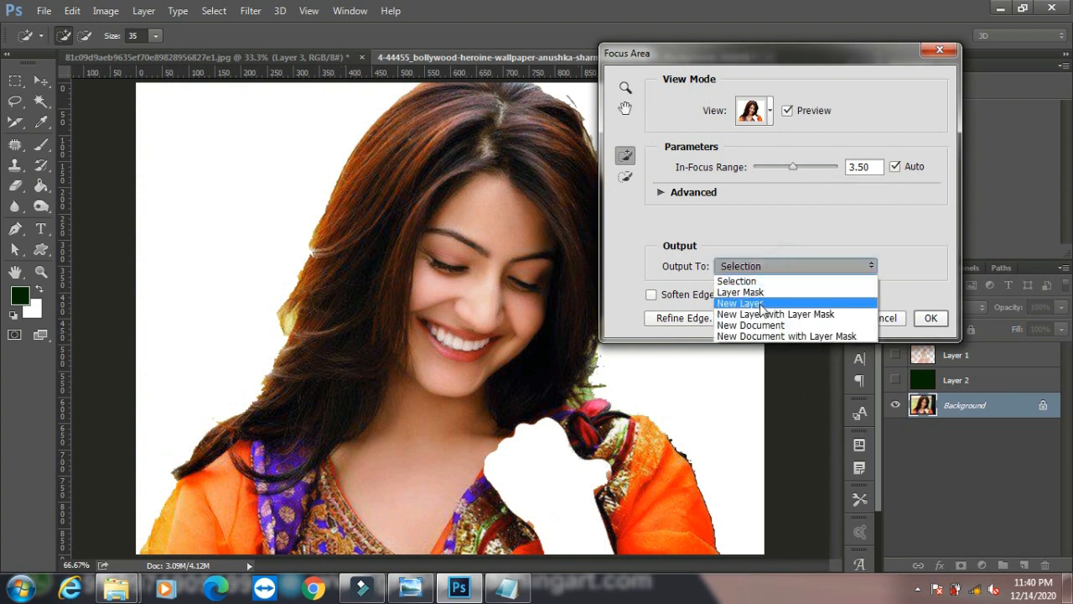
click(756, 290)
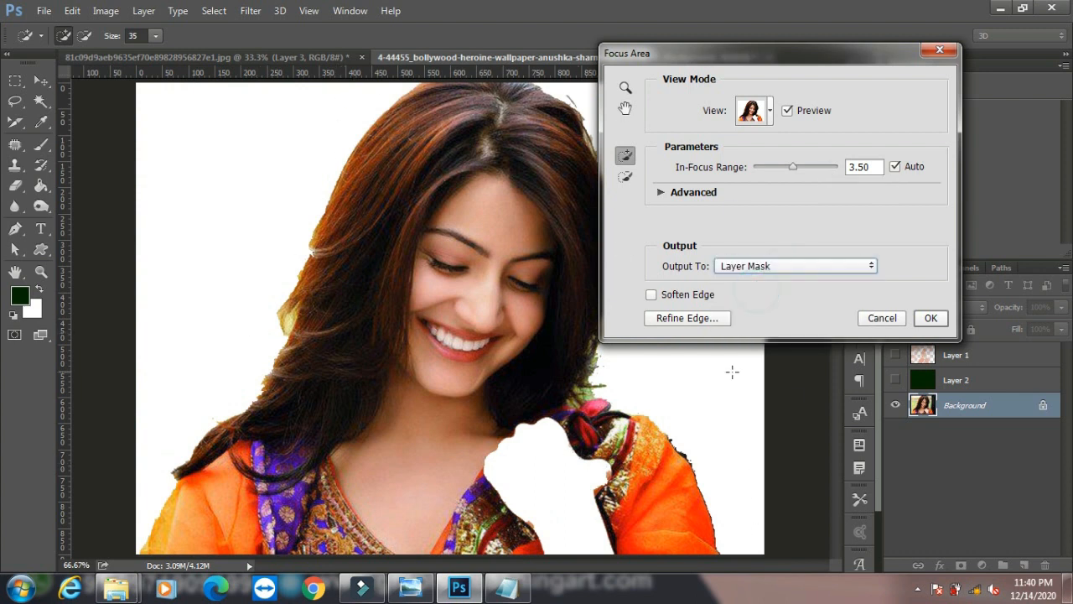
click(783, 267)
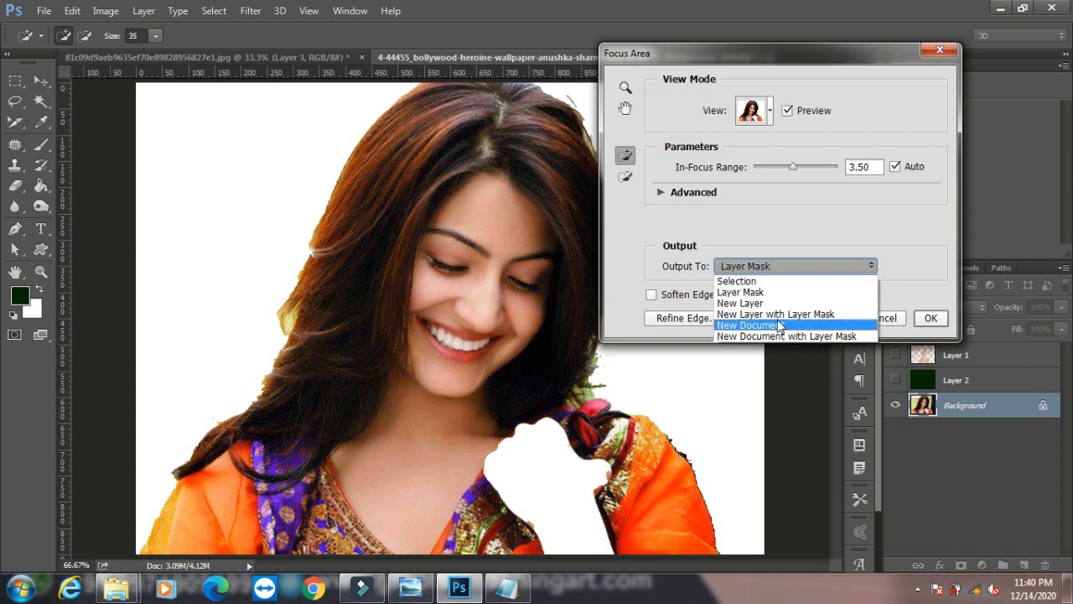
click(771, 292)
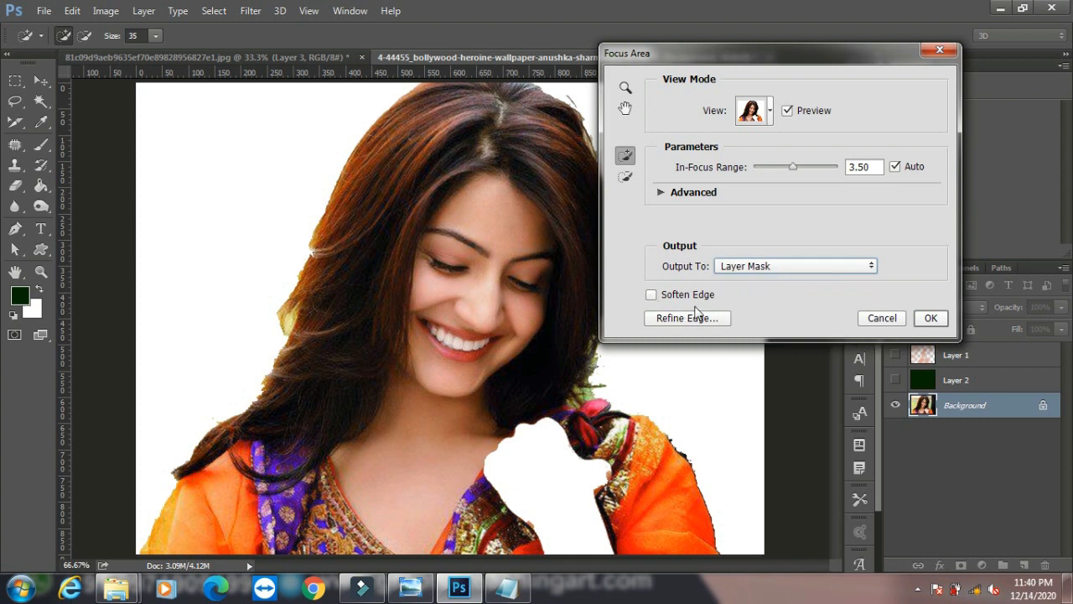
click(755, 269)
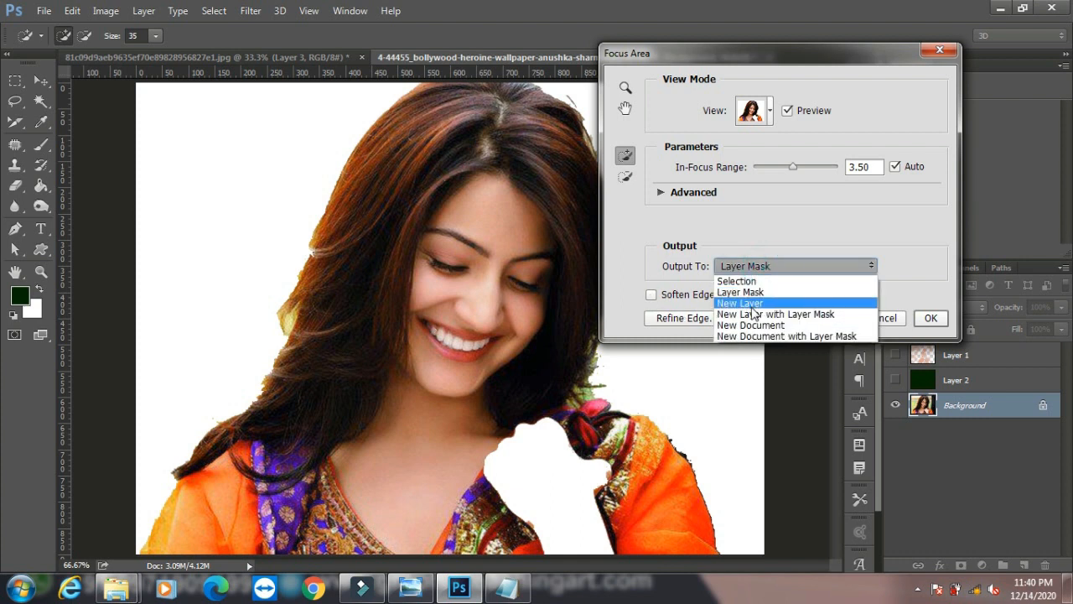
click(751, 302)
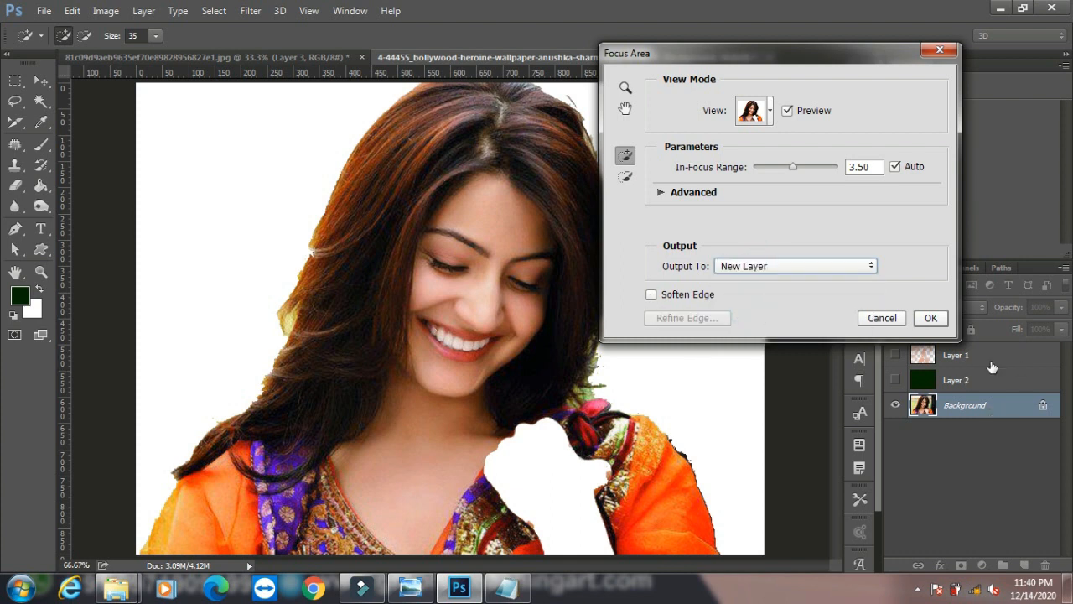
drag(793, 167, 801, 167)
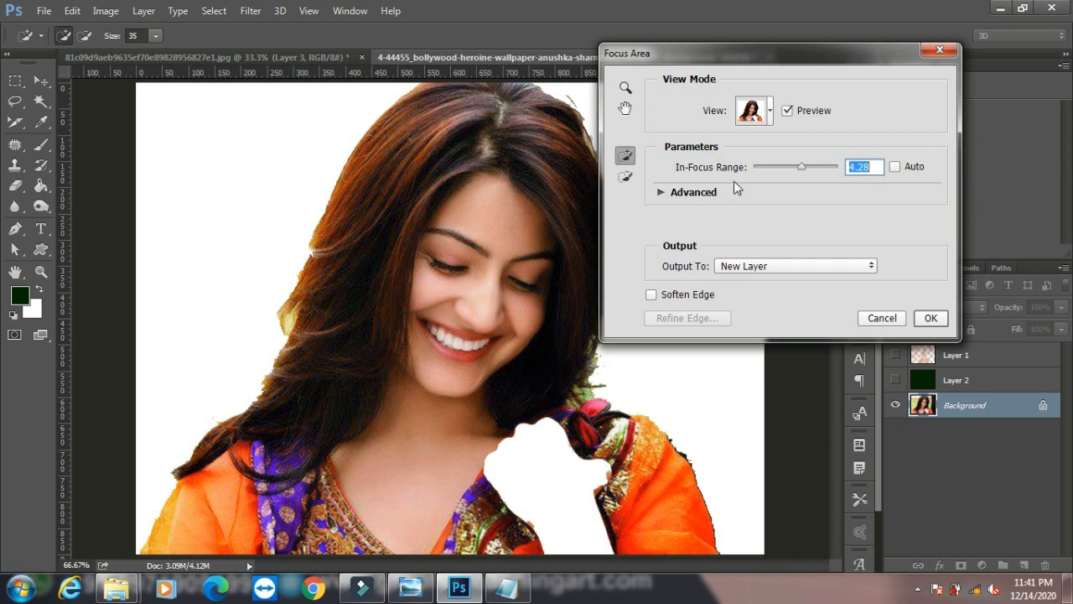
click(771, 111)
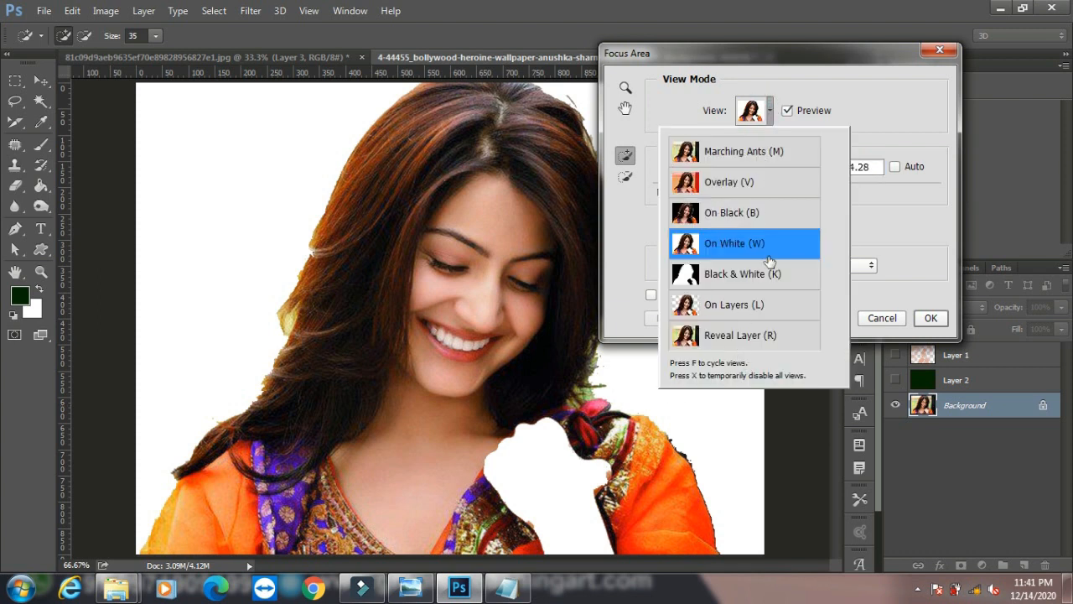
click(866, 89)
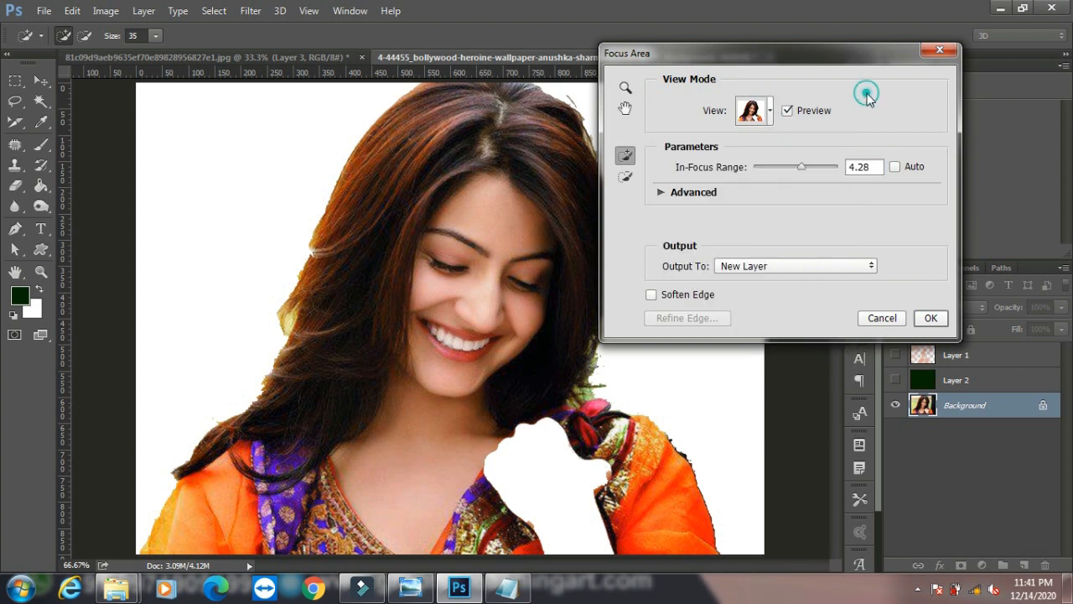
click(929, 318)
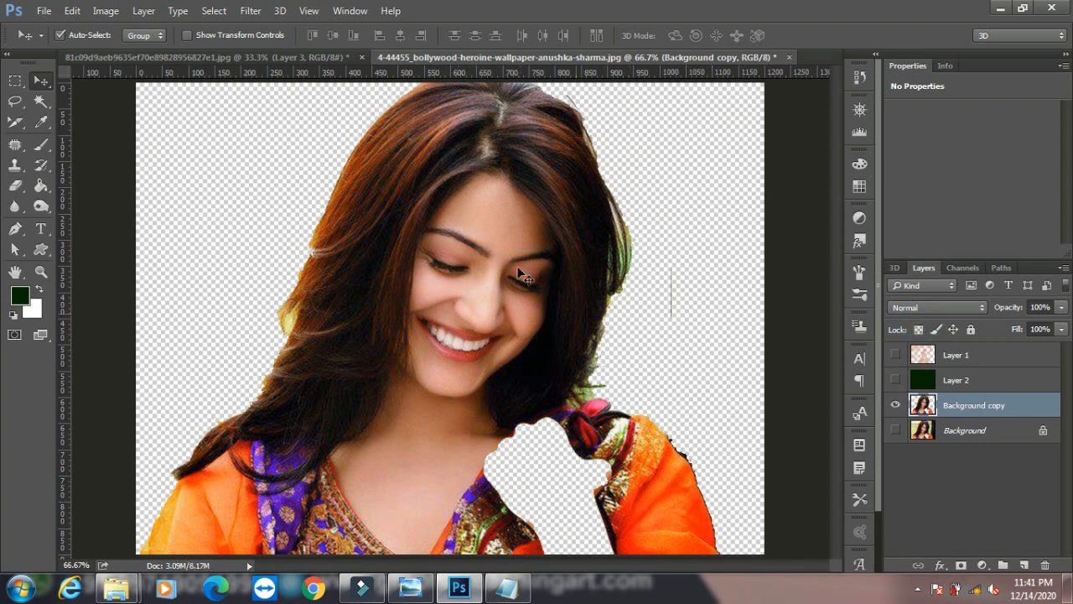
click(215, 11)
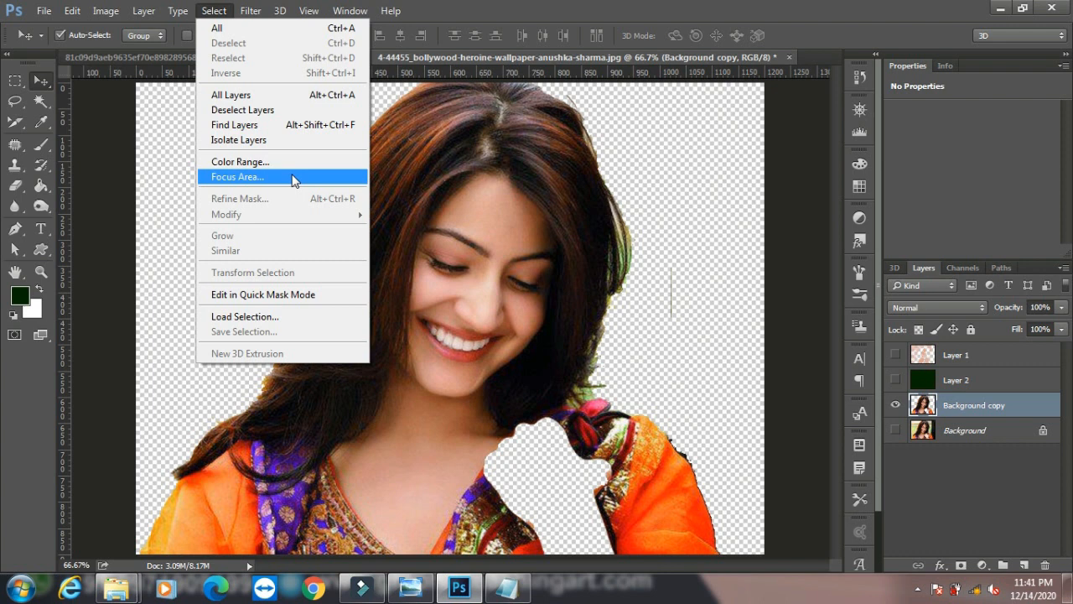
click(627, 154)
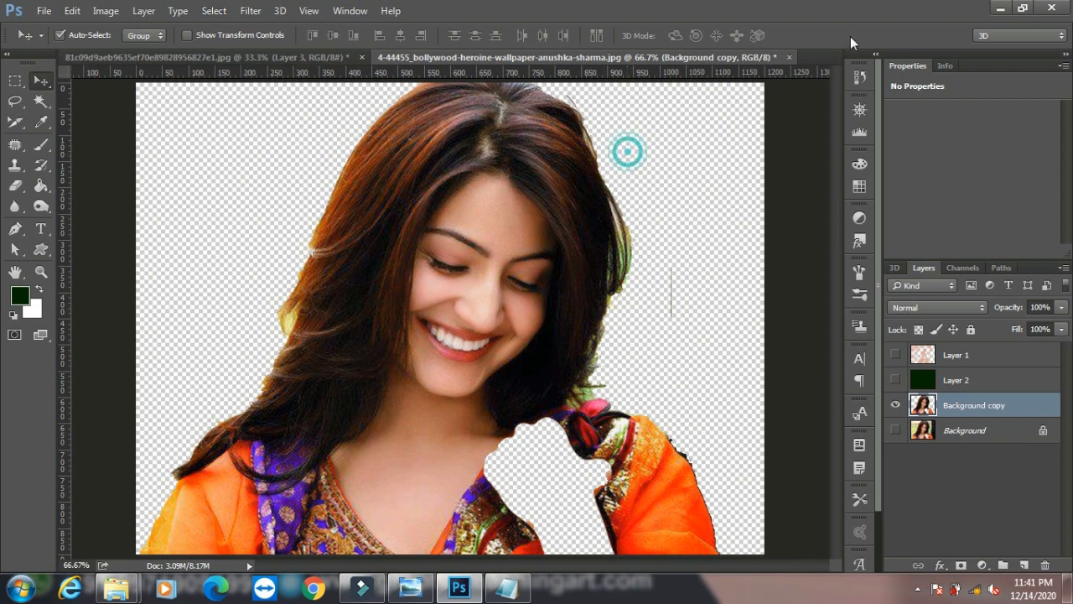
- Close both open portrait documents without saving their changes
click(789, 57)
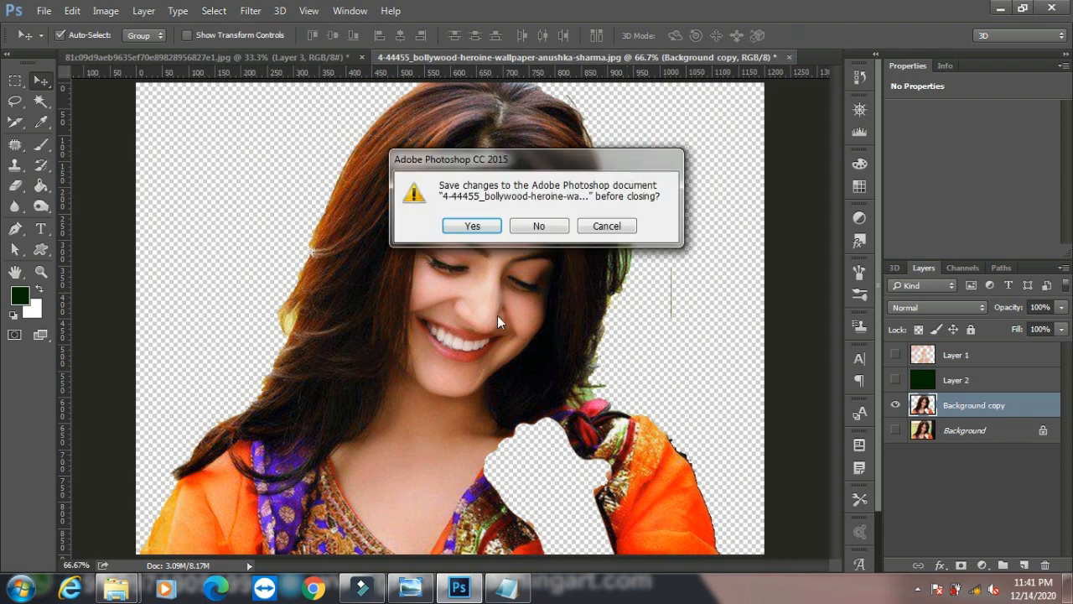
click(539, 227)
click(363, 57)
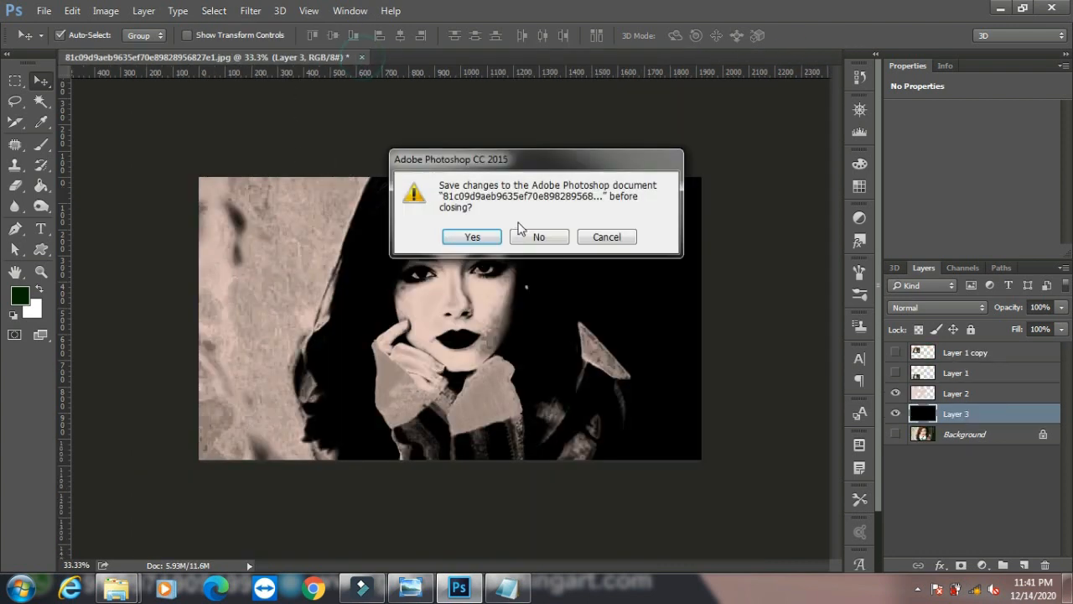
click(543, 238)
- Open the portrait 24bdb97418e2b52fb58be850b1aa4b88 from the WALPAPER folder
click(467, 228)
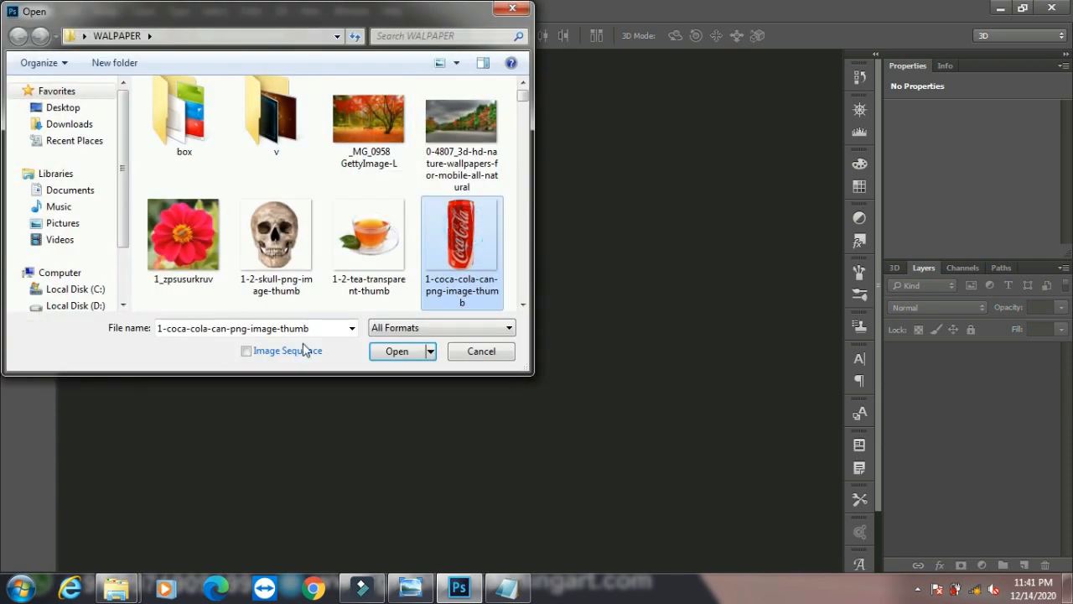
click(362, 219)
scroll(363, 220, down, 10)
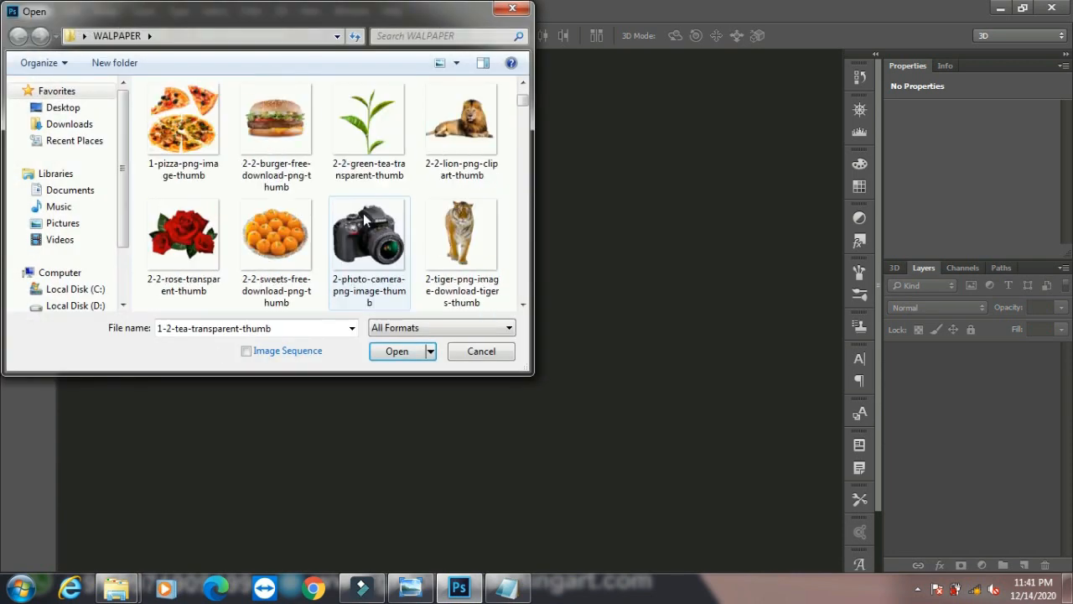
scroll(363, 218, down, 10)
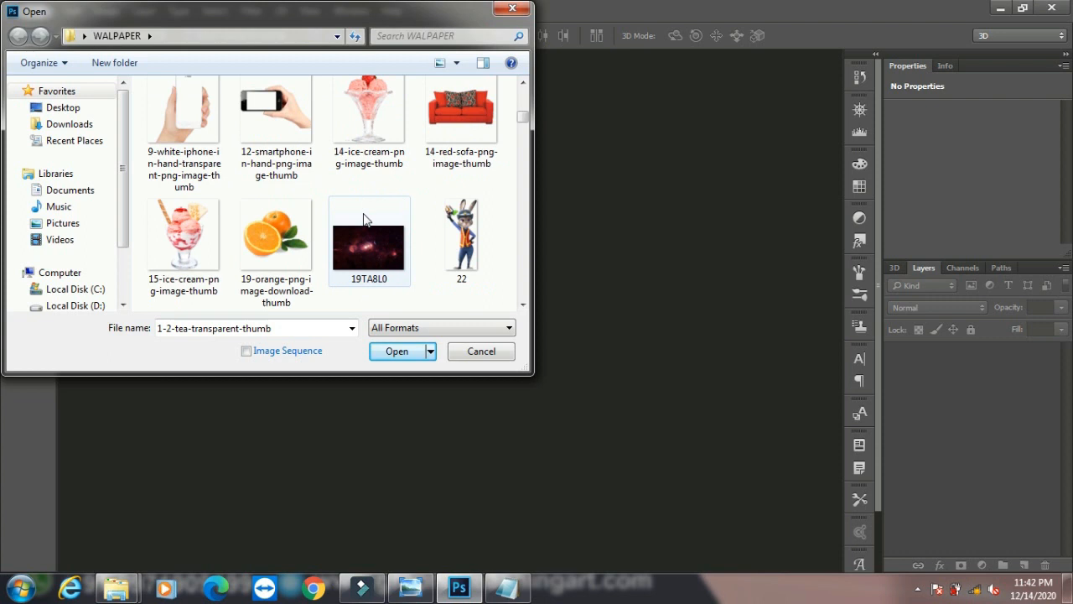
scroll(363, 220, up, 5)
scroll(363, 220, down, 6)
scroll(363, 220, up, 6)
scroll(363, 219, up, 2)
click(315, 243)
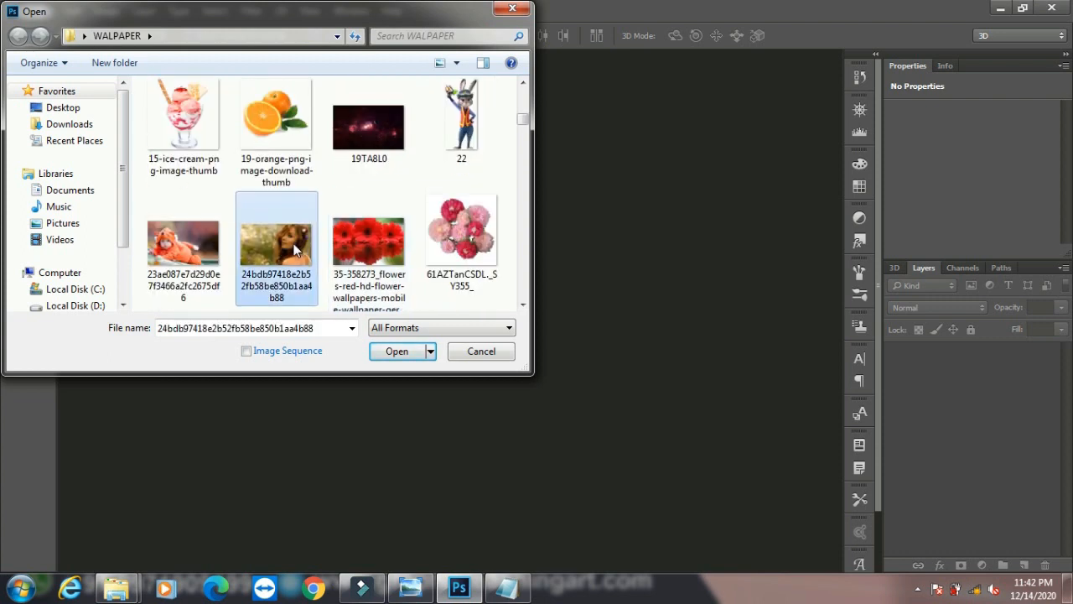
click(394, 351)
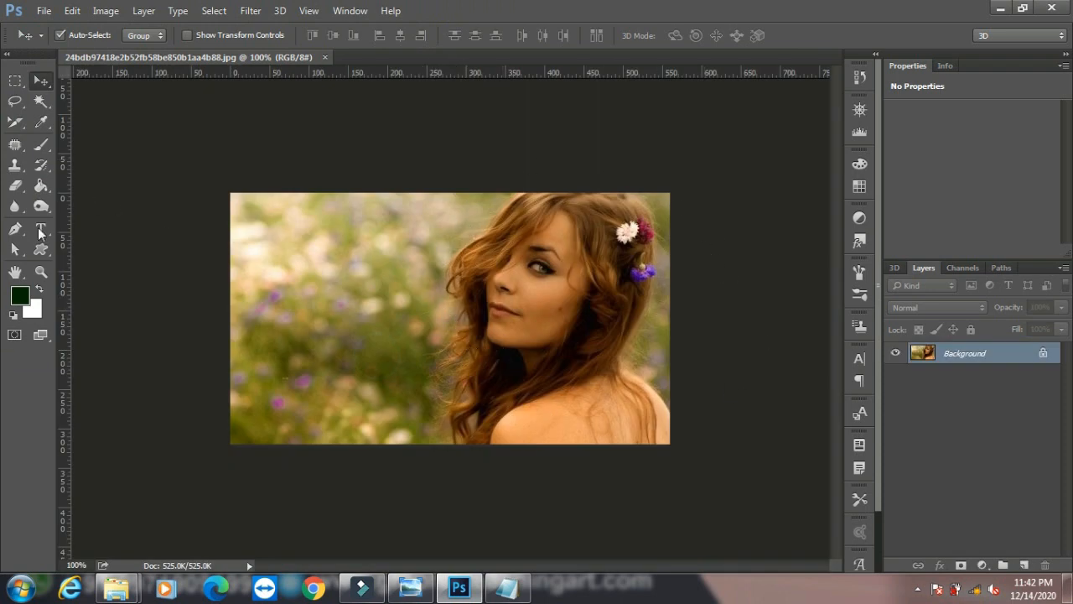
- Lasso loosely around the woman, copy the selected area and paste it into a new default-size document
mouse_move(15, 101)
mouse_down()
mouse_move(56, 116)
mouse_move(57, 98)
mouse_up()
mouse_move(441, 425)
mouse_down()
mouse_move(436, 295)
mouse_move(453, 237)
mouse_move(488, 199)
mouse_move(544, 183)
mouse_move(663, 194)
mouse_move(654, 377)
mouse_move(506, 445)
mouse_move(447, 429)
mouse_up()
key(ctrl+c)
key(ctrl+n)
key(Return)
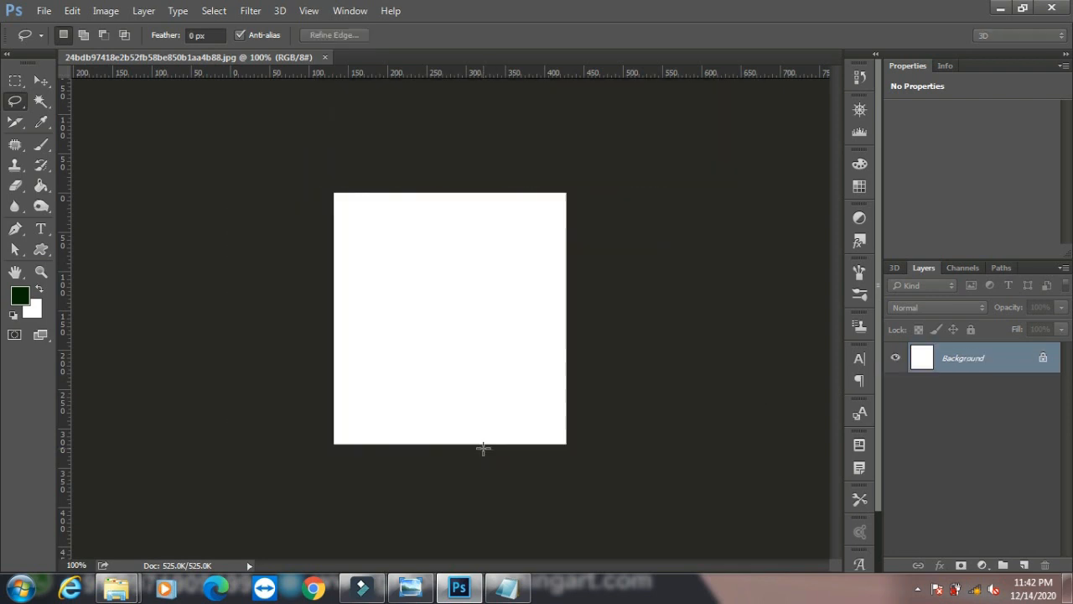
key(ctrl+v)
- Scale the pasted portrait down slightly so a white margin surrounds it on the canvas
key(ctrl+t)
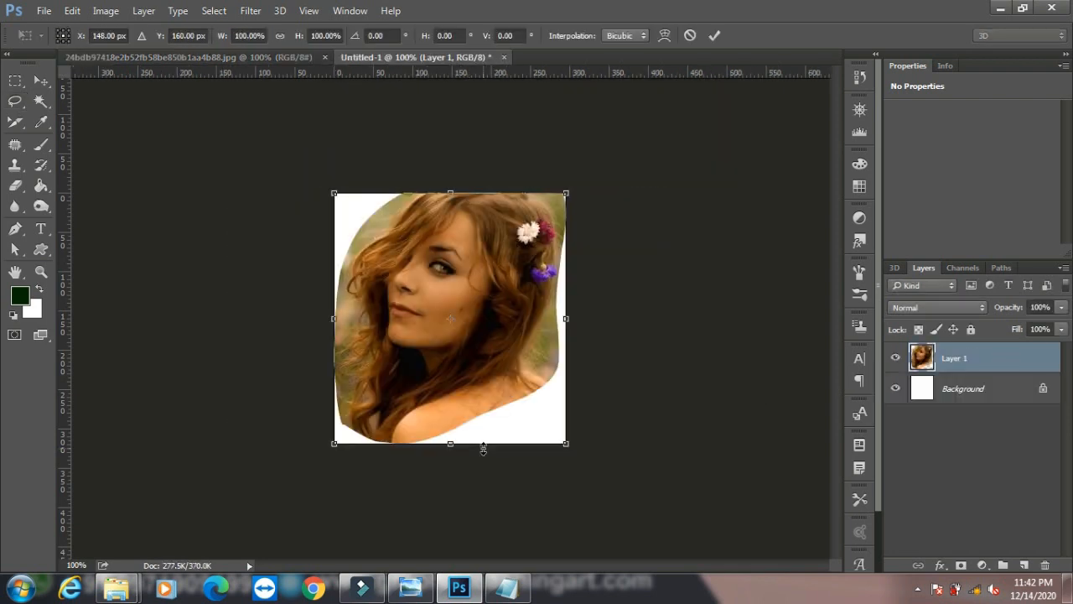
drag(566, 194, 552, 219)
key(Return)
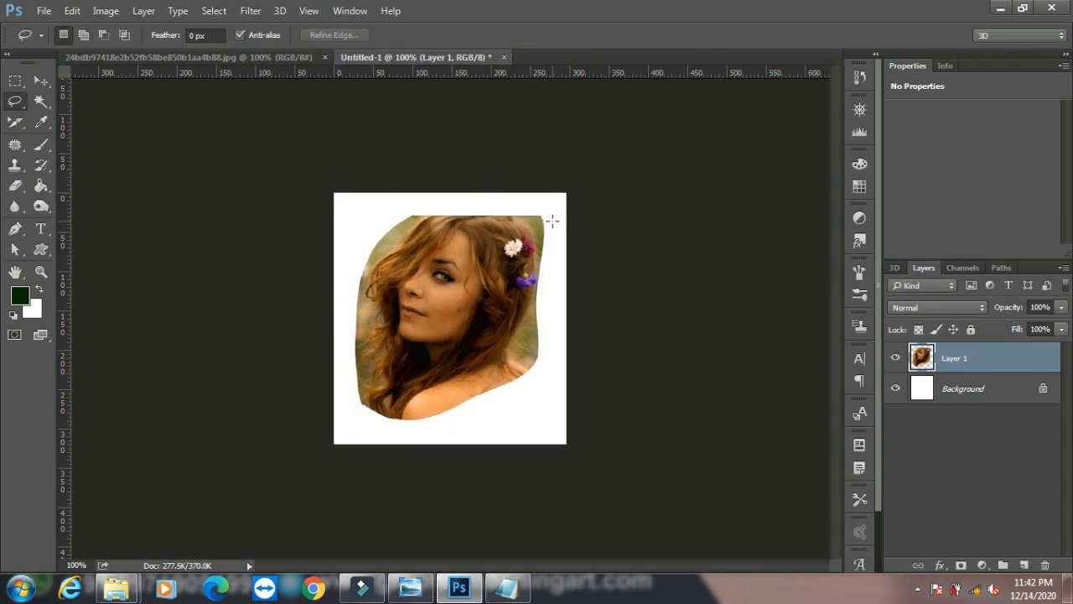
- Reset the colours to default black and white, then load Layer 1's outline as a selection and open Refine Edge
click(12, 315)
ctrl+click(923, 359)
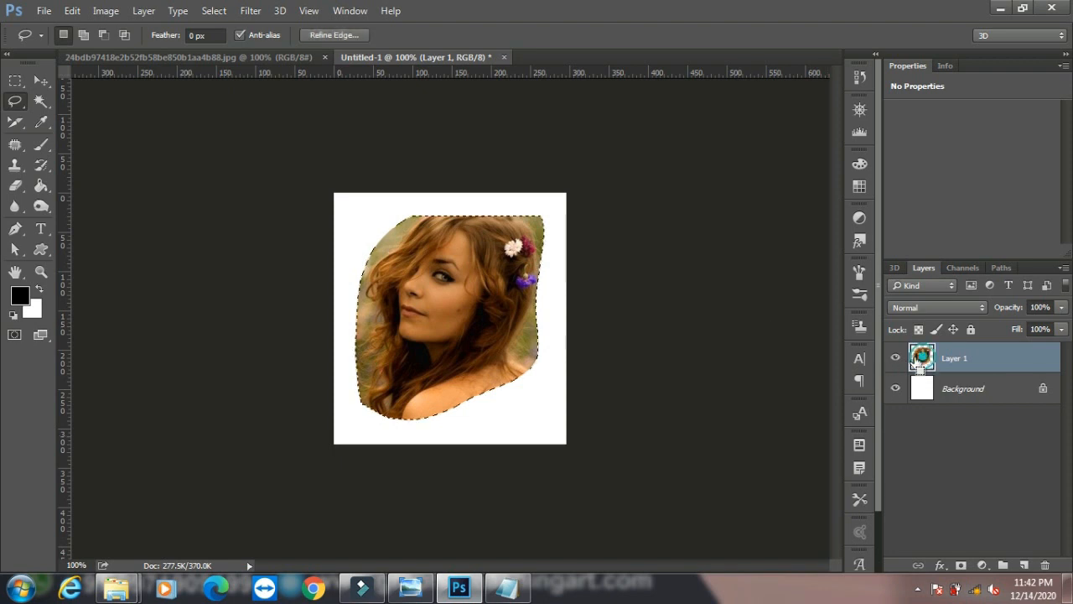
click(214, 11)
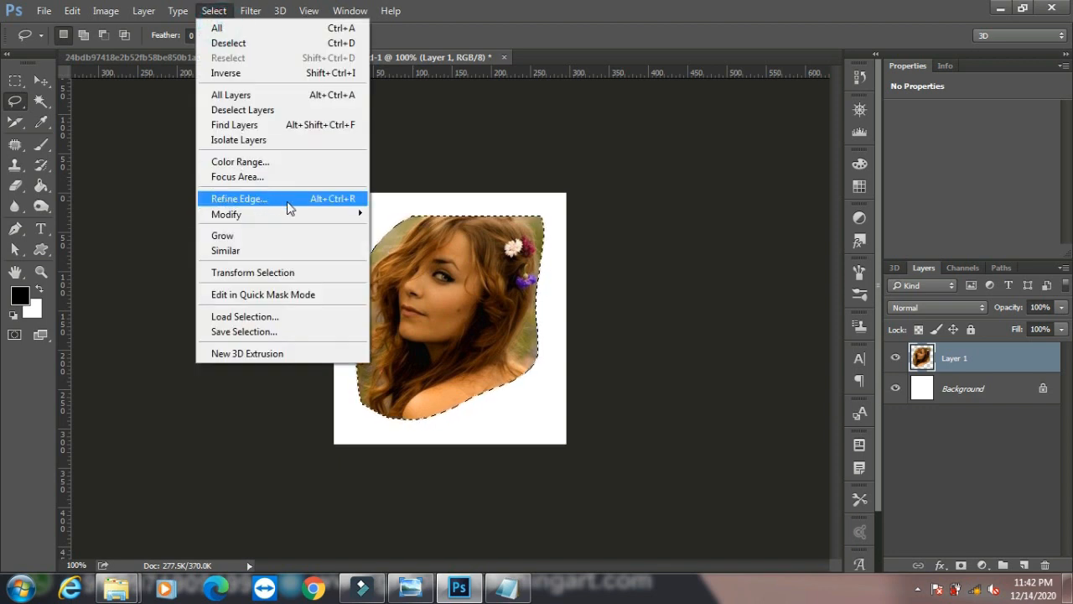
click(576, 43)
click(348, 35)
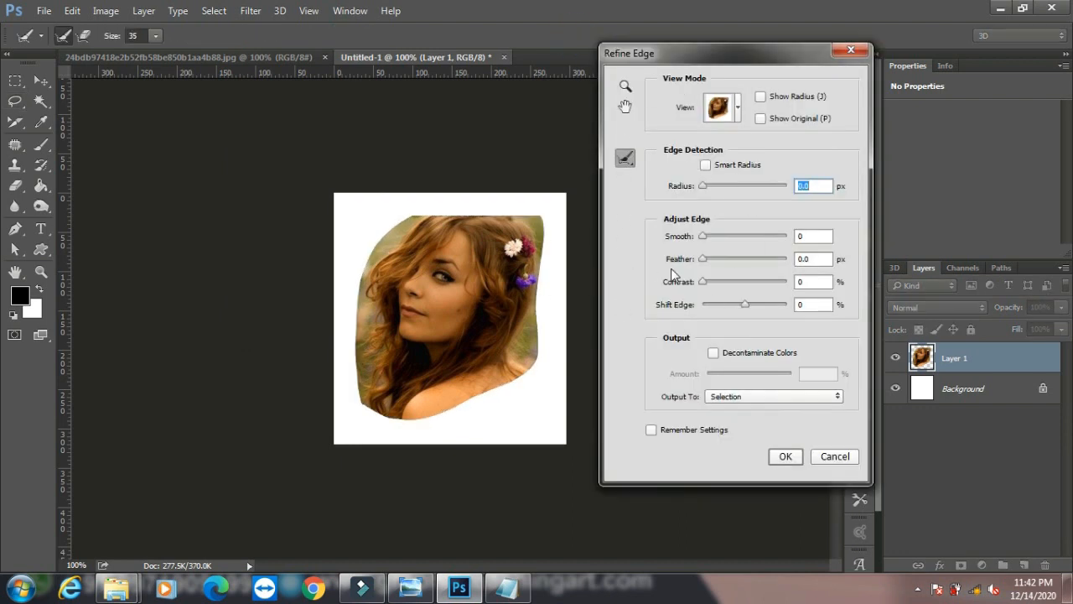
- Check the Refine Edge view modes, keep On White and set Shift Edge to -40%
click(738, 108)
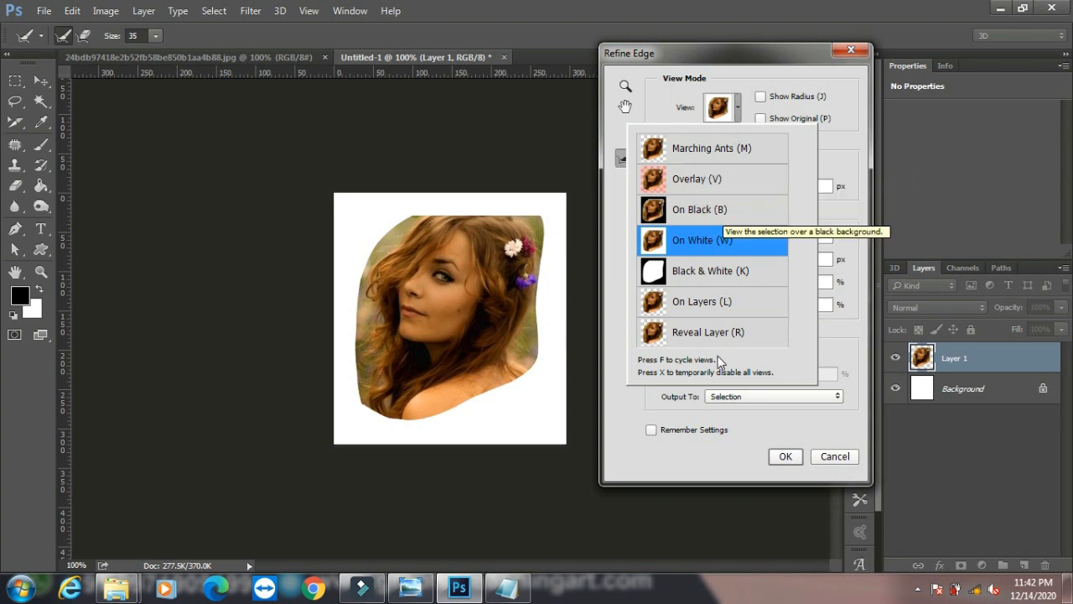
click(713, 66)
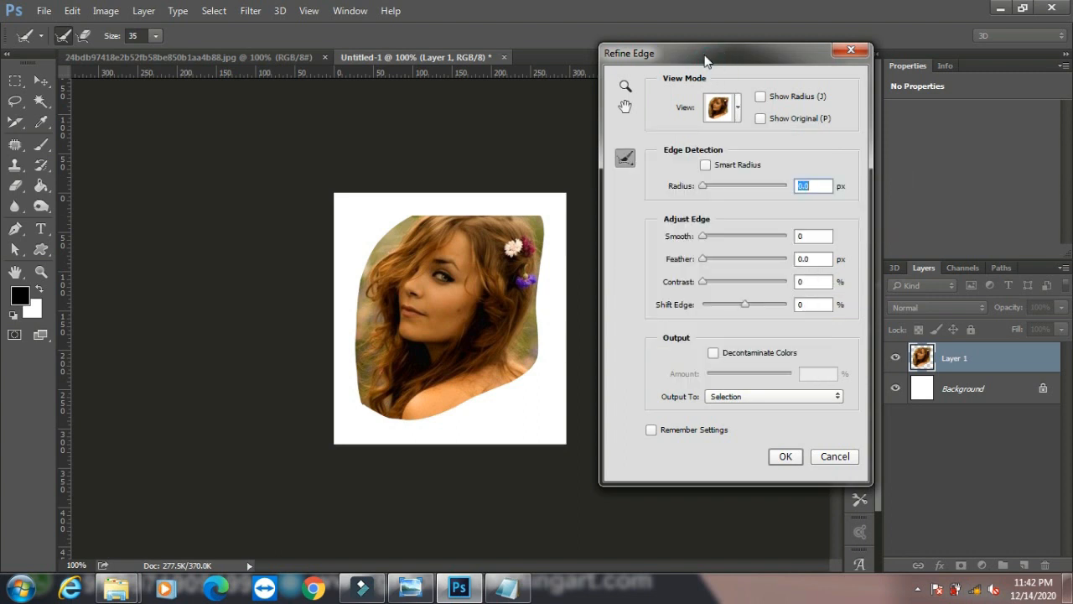
drag(743, 306, 728, 307)
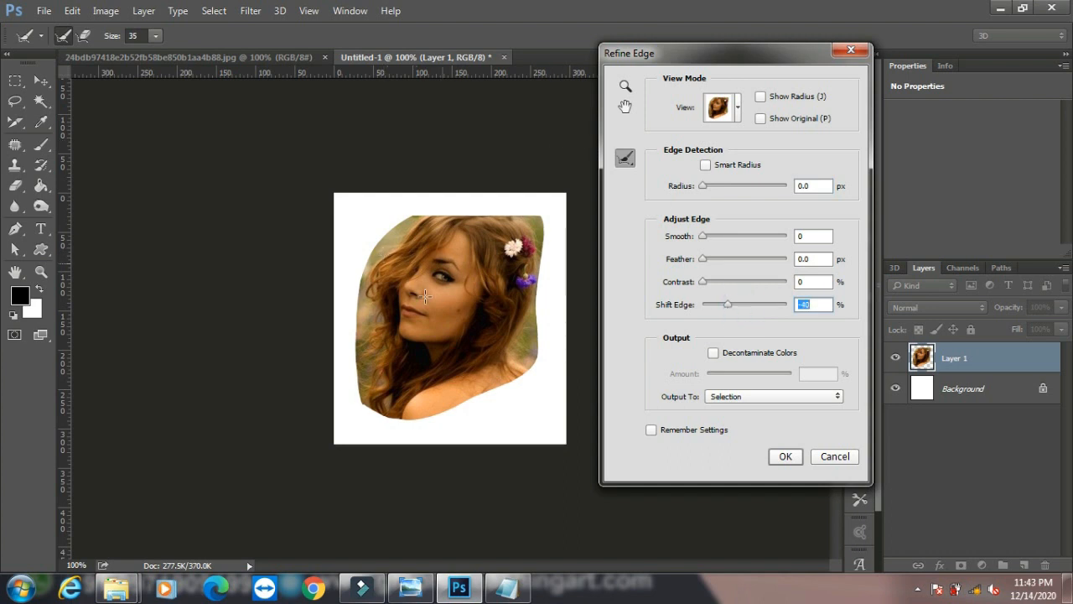
- Look at the keyboard and mouse picture in Windows Photo Viewer and return to Photoshop
click(410, 587)
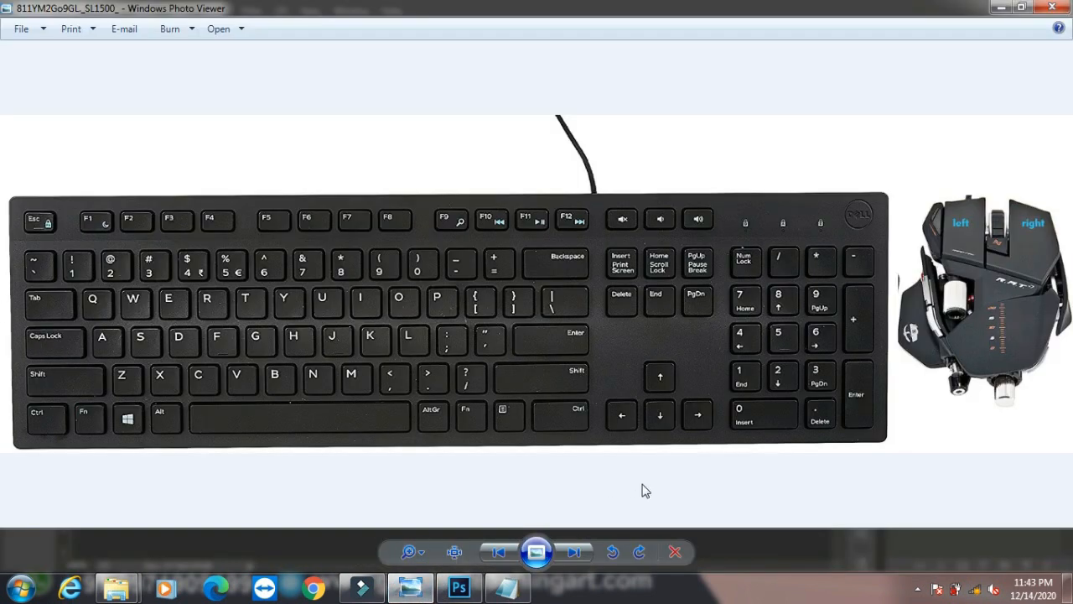
click(417, 589)
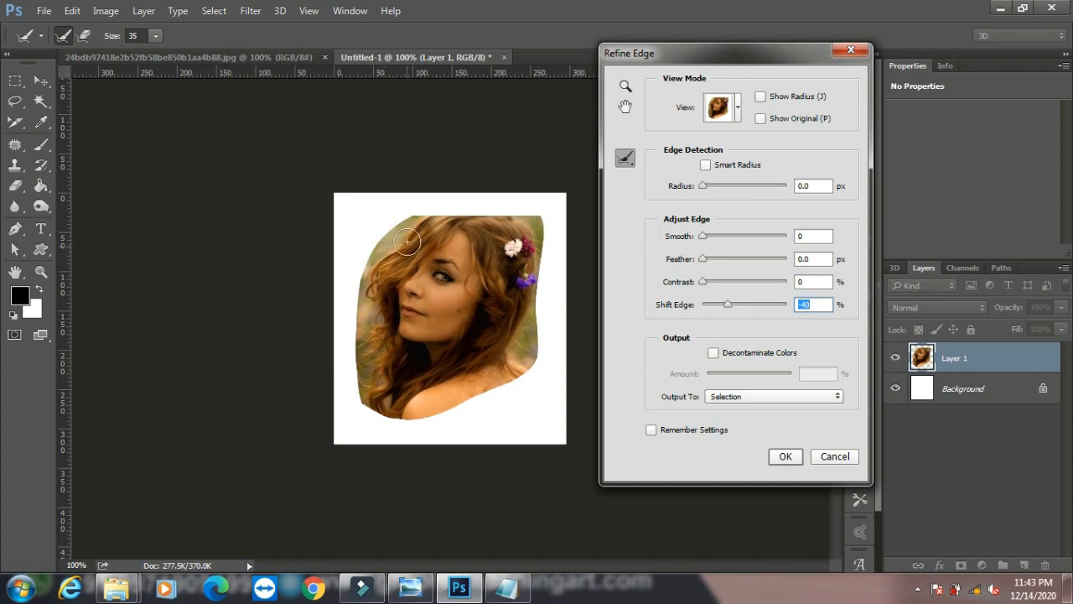
- Brush the Refine Radius tool along the hair and outer edges around the portrait to remove the green background
mouse_move(405, 216)
mouse_down()
mouse_move(366, 283)
mouse_move(362, 375)
mouse_up()
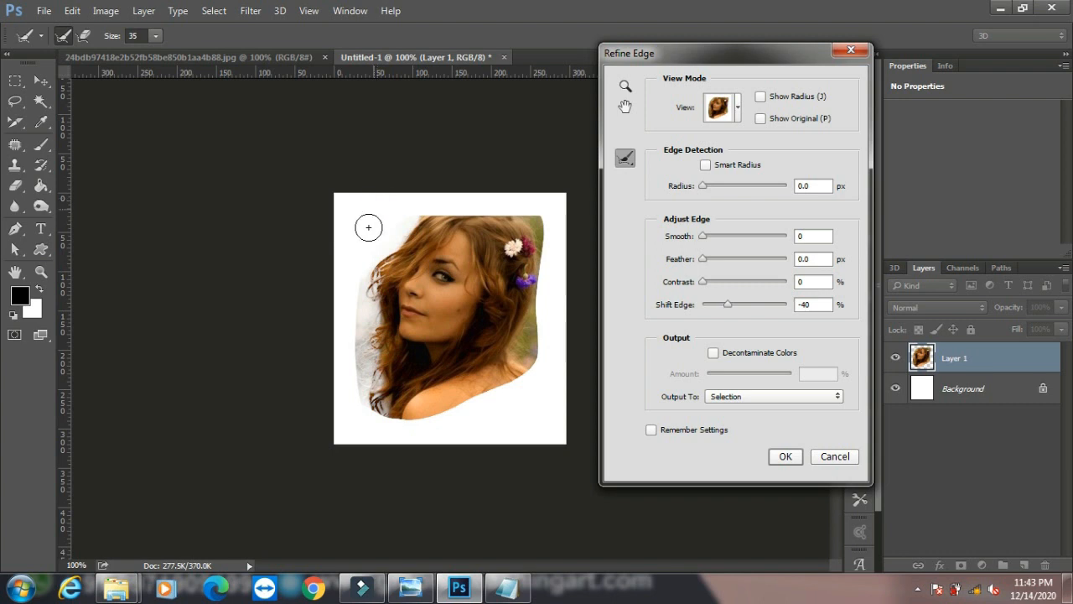
click(430, 215)
drag(535, 208, 542, 245)
drag(536, 304, 525, 375)
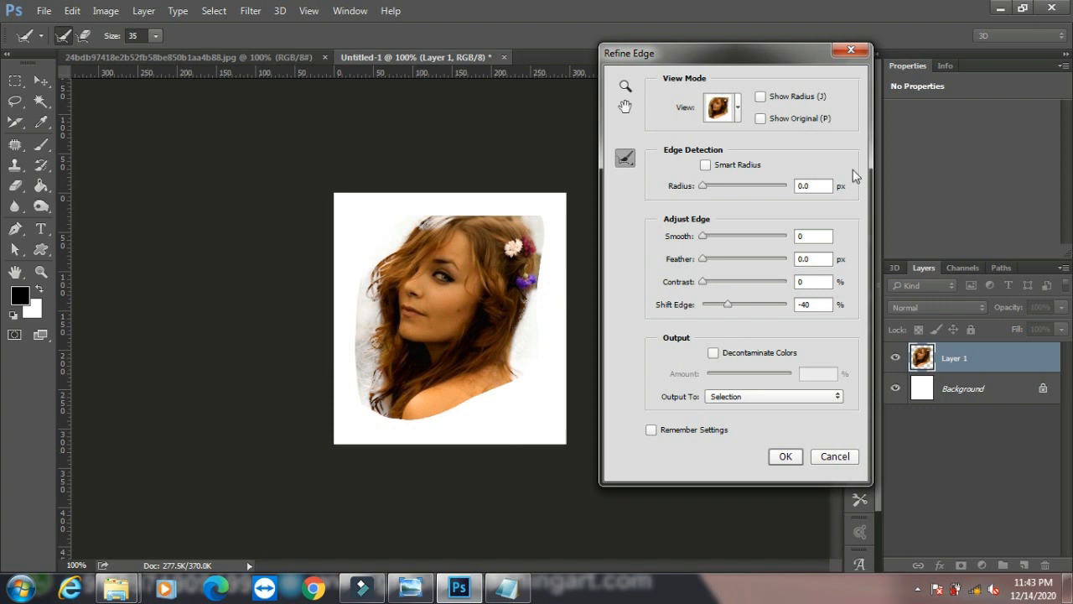
- Set Smooth to 6, Feather to 2.1 px and the output to Layer Mask, and apply Refine Edge
click(758, 397)
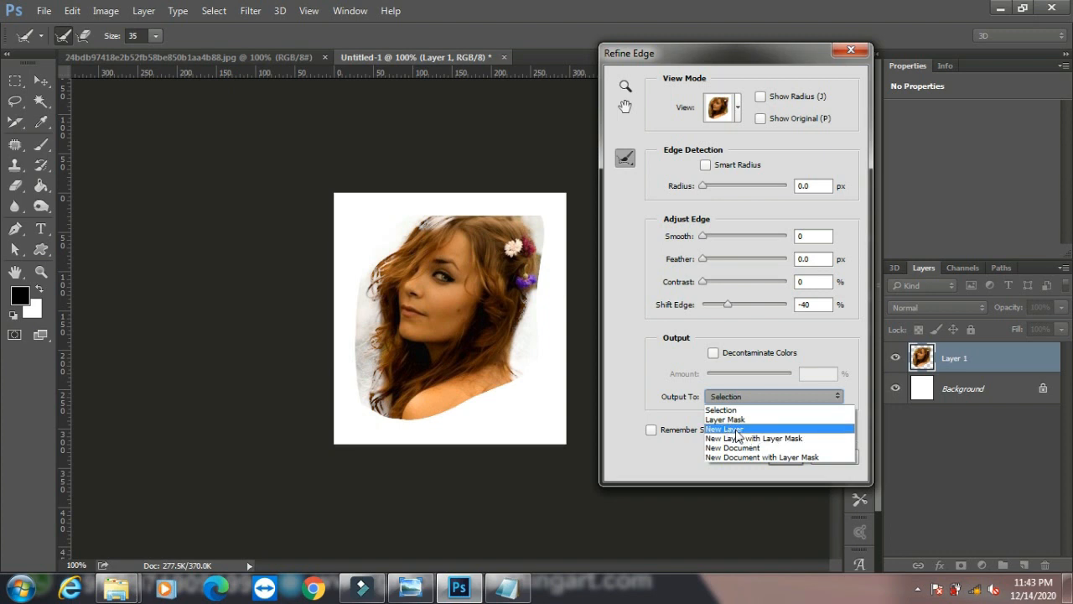
click(741, 419)
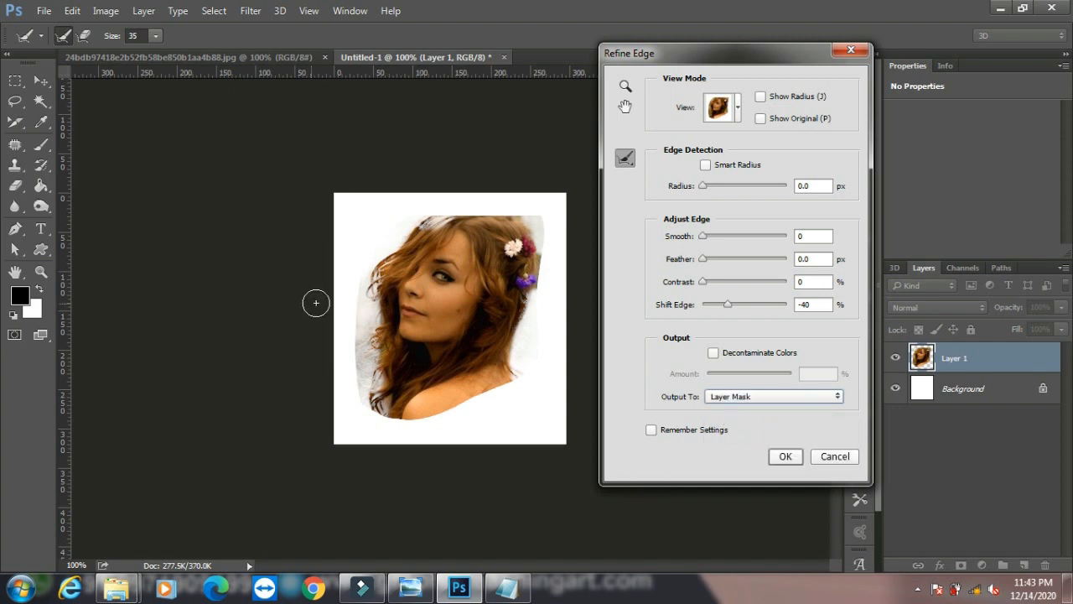
click(738, 109)
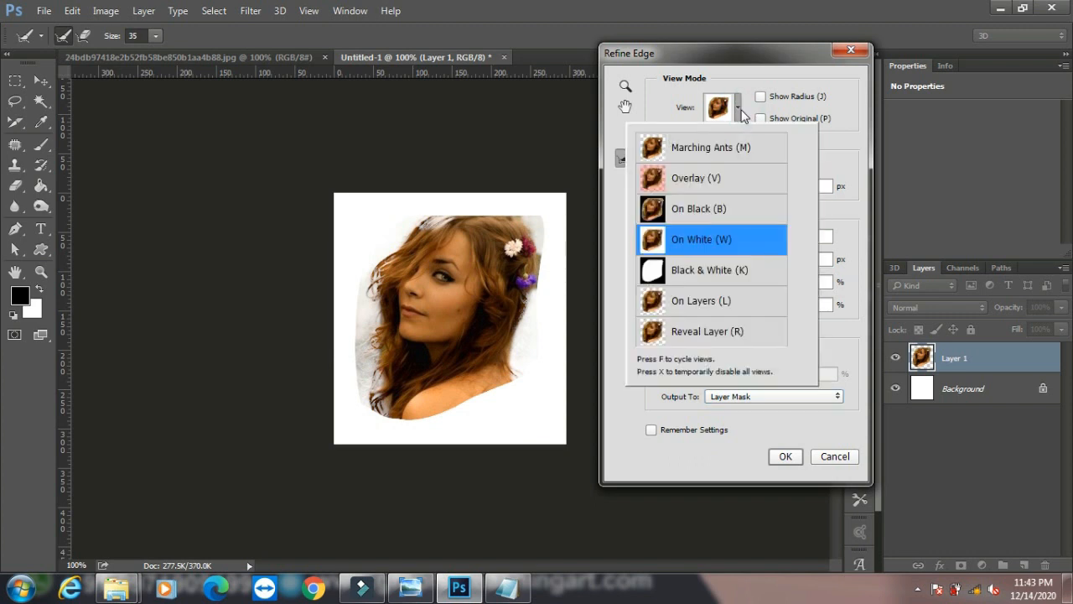
click(725, 235)
click(707, 238)
click(712, 258)
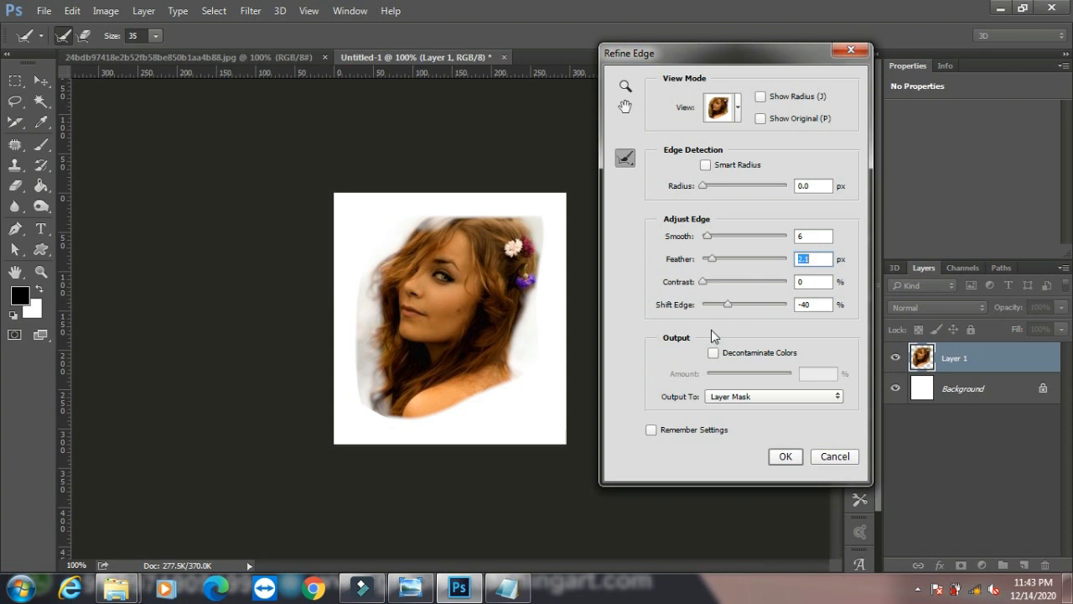
click(781, 457)
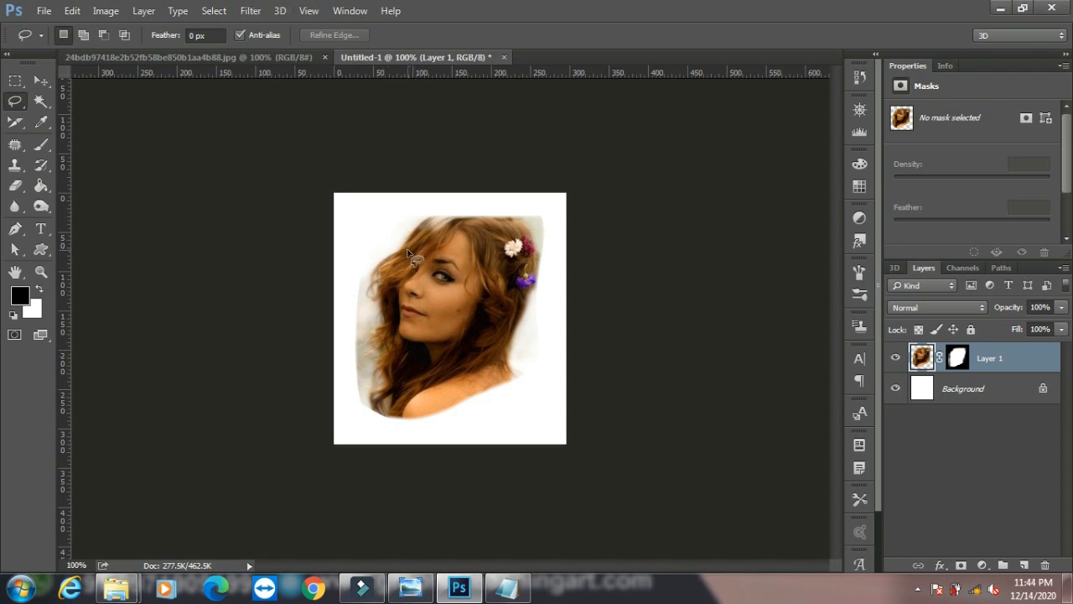
- Hide Layer 1, draw a rectangular marquee in the middle of the white canvas and add a new layer
click(220, 13)
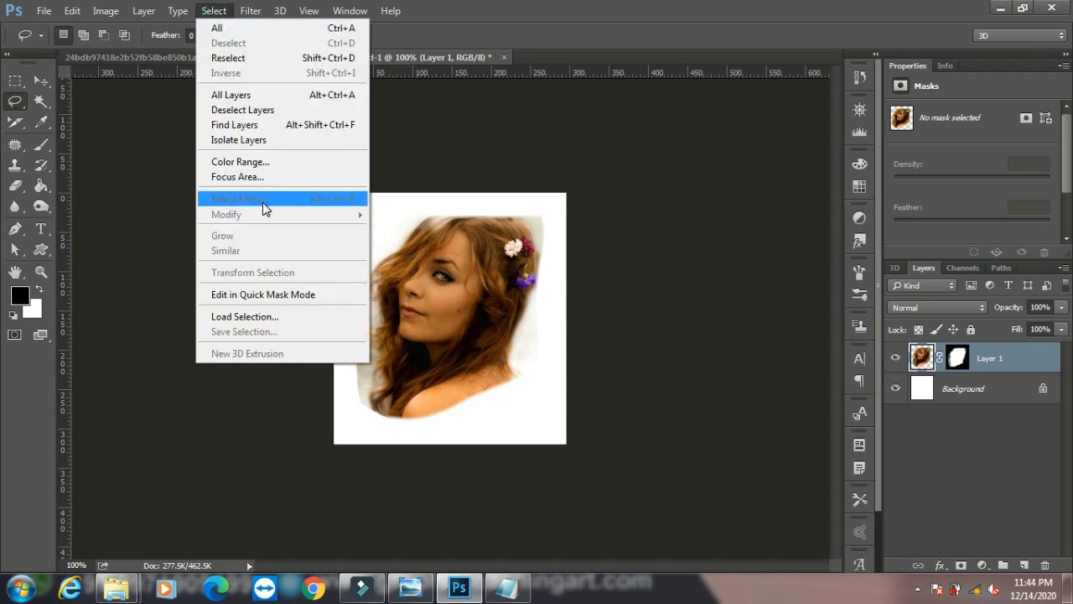
click(895, 359)
click(896, 358)
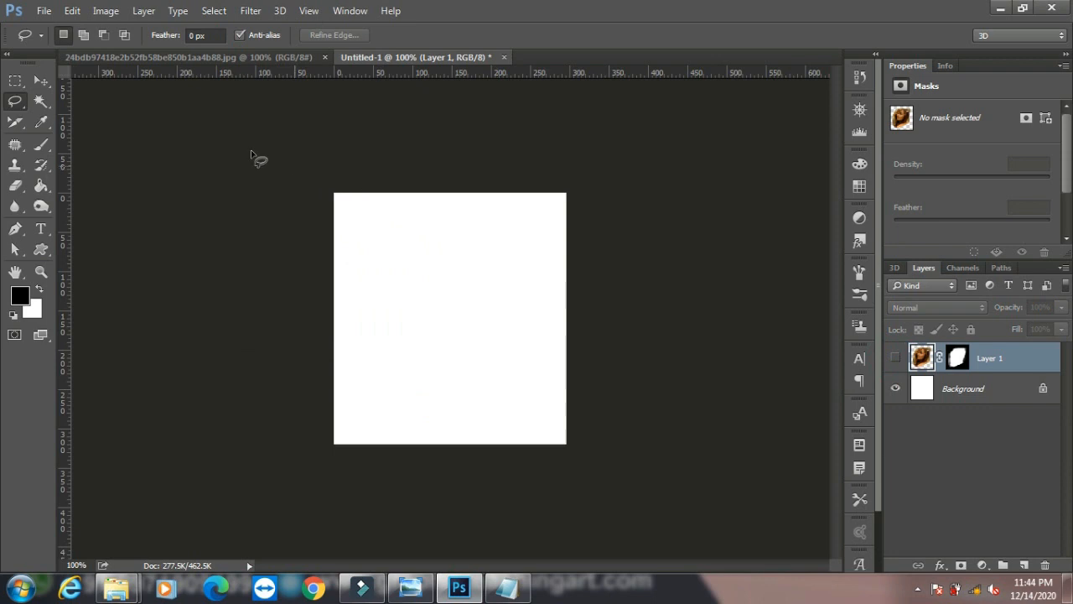
click(207, 57)
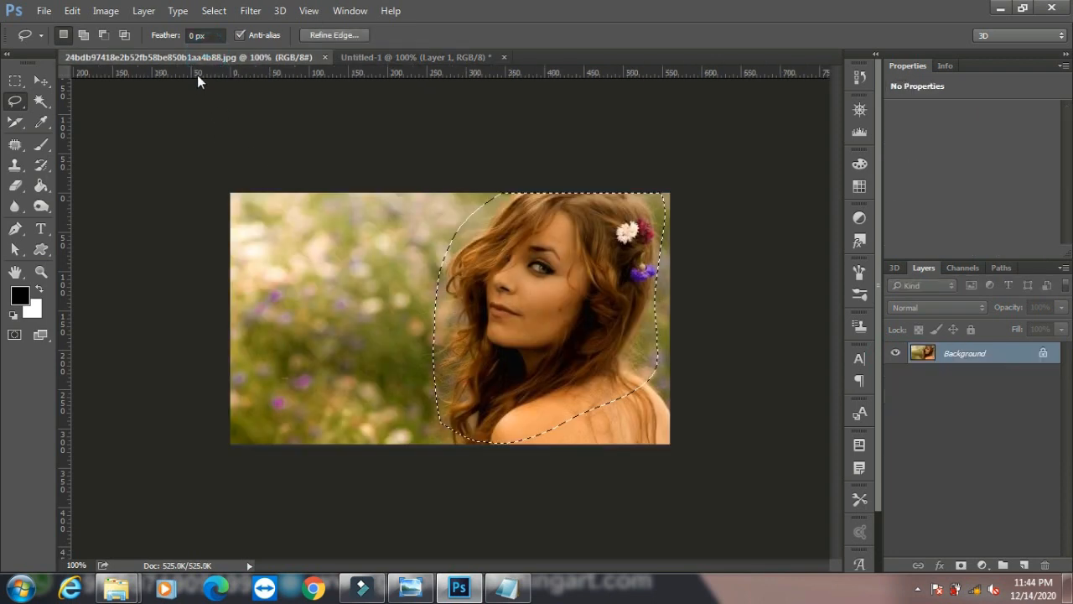
click(352, 57)
click(16, 80)
drag(370, 244, 514, 351)
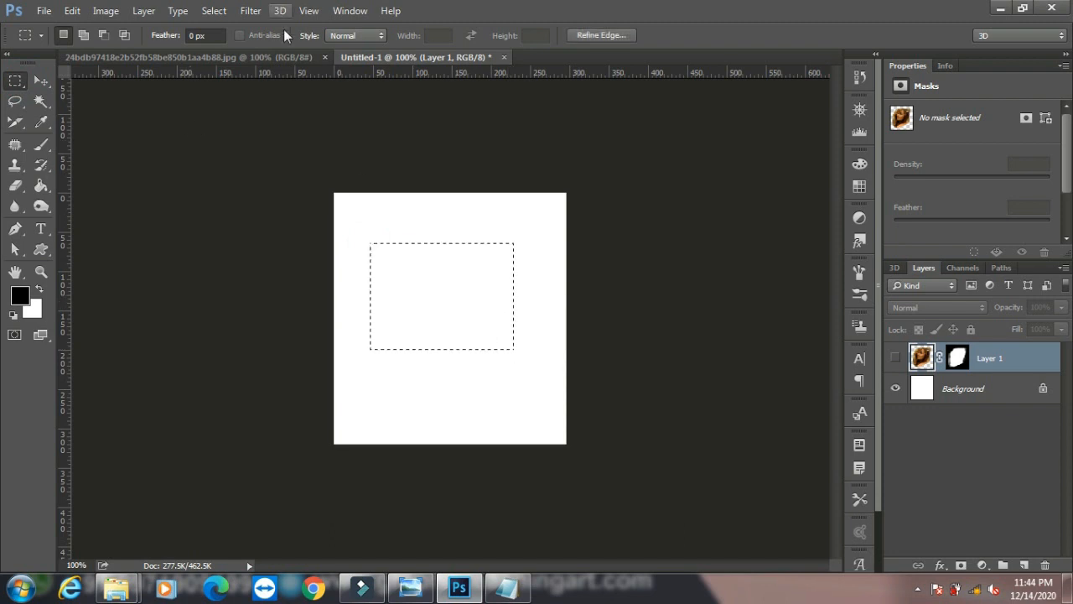
click(1024, 566)
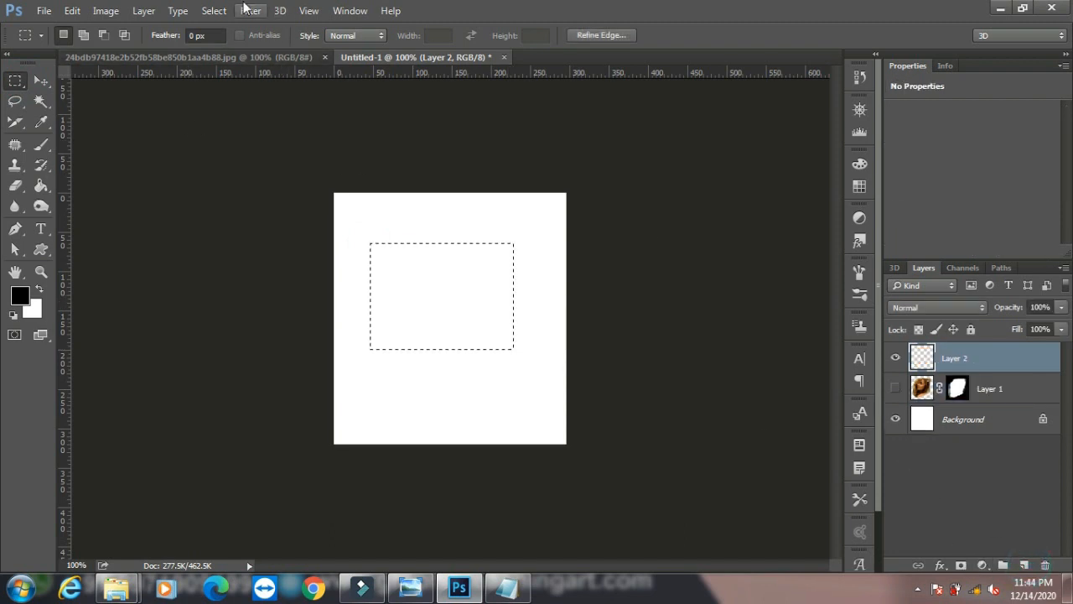
- Try turning the rectangular selection into a border 8 pixels wide
click(214, 10)
mouse_move(300, 215)
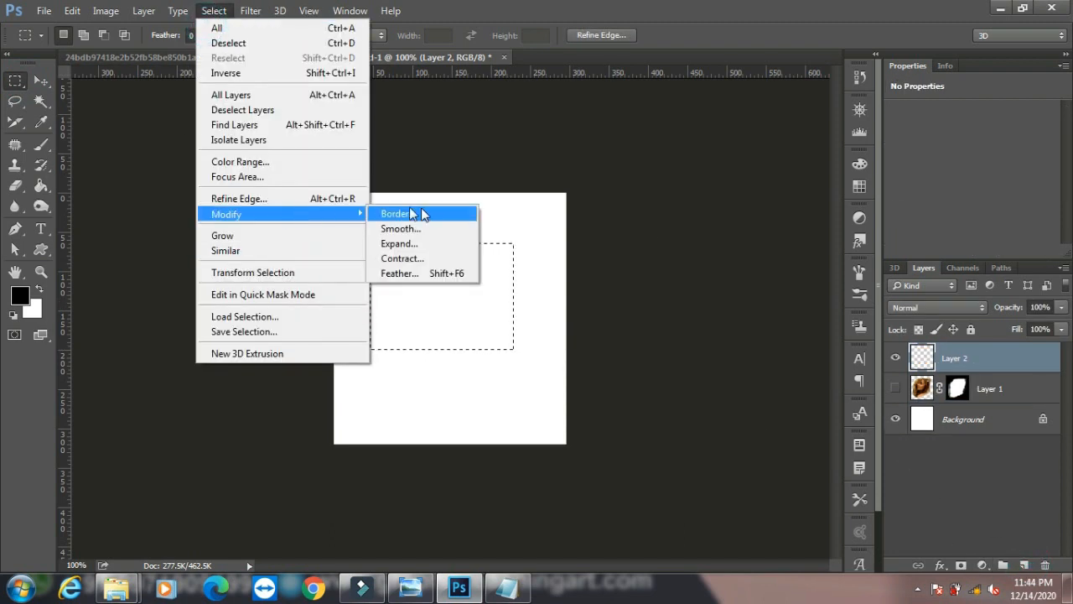
click(423, 214)
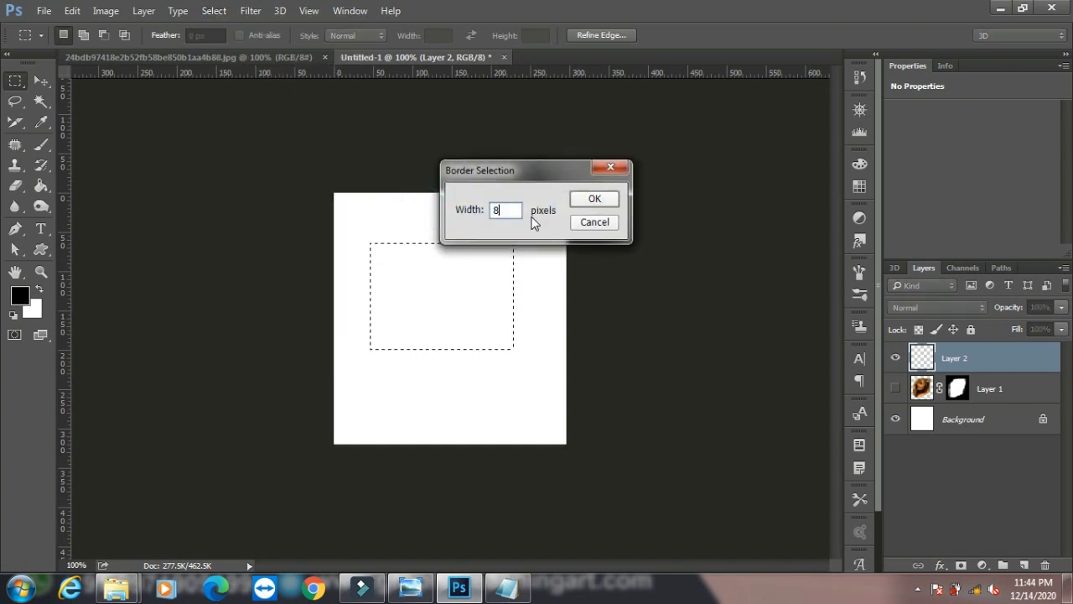
key(Return)
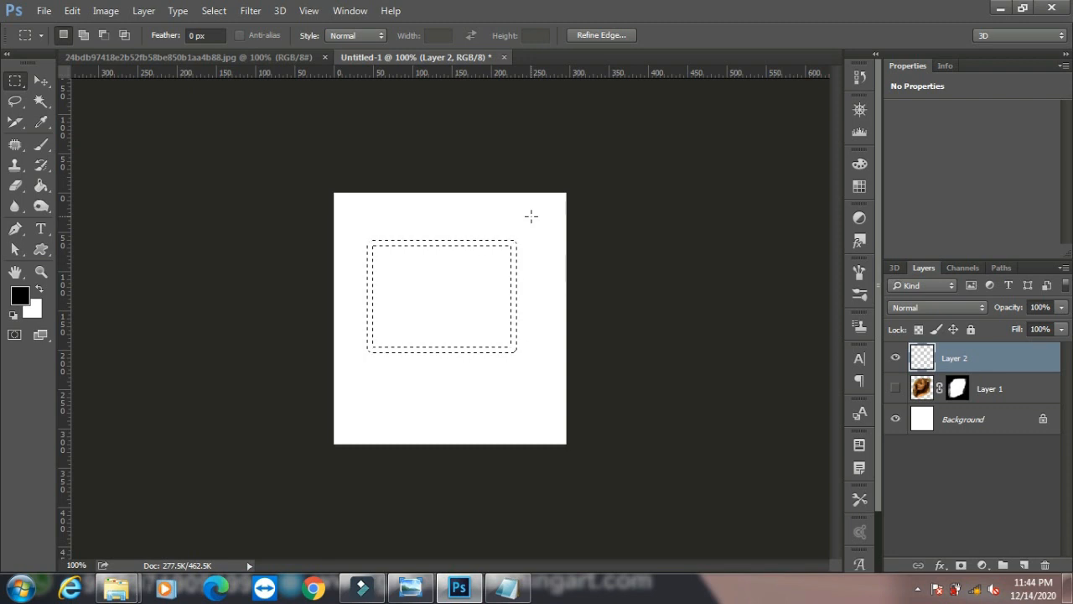
click(214, 10)
click(283, 204)
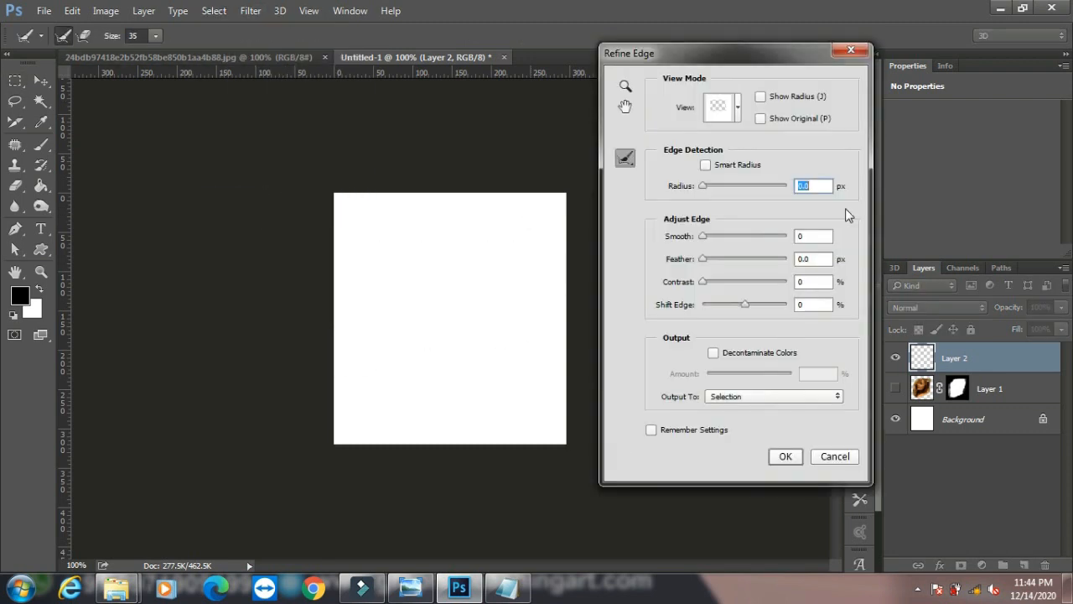
click(861, 55)
- Try smoothing the rectangular selection with a sample radius of 9 pixels
click(214, 10)
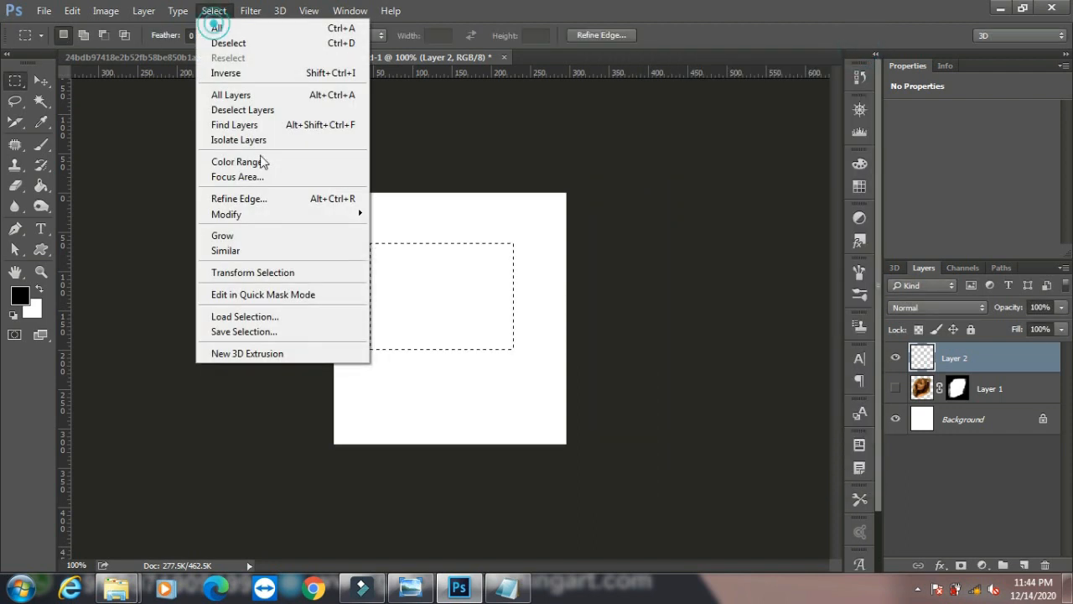
mouse_move(336, 215)
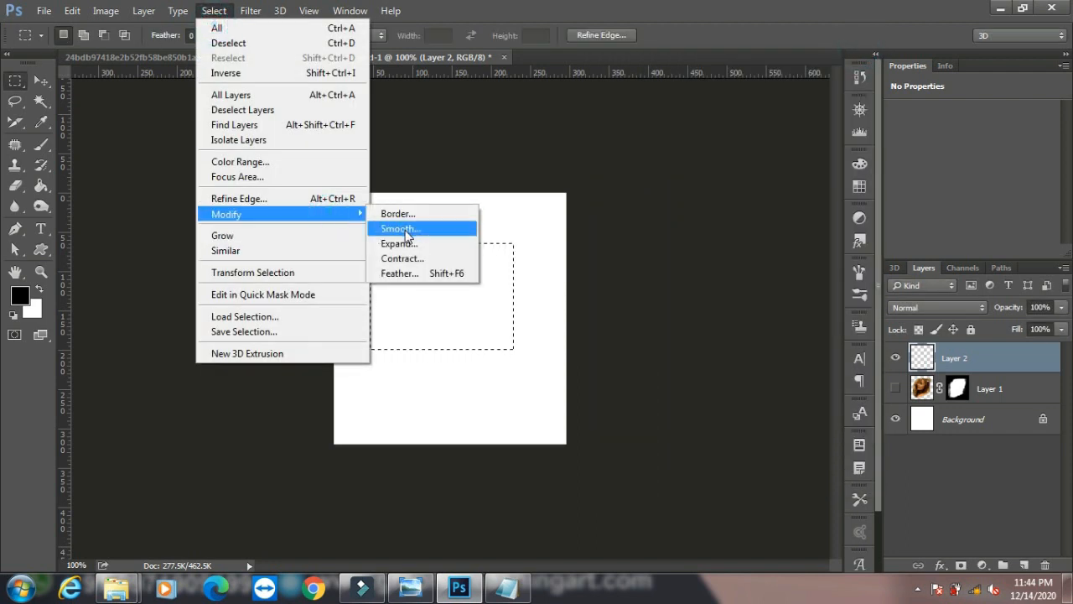
click(401, 229)
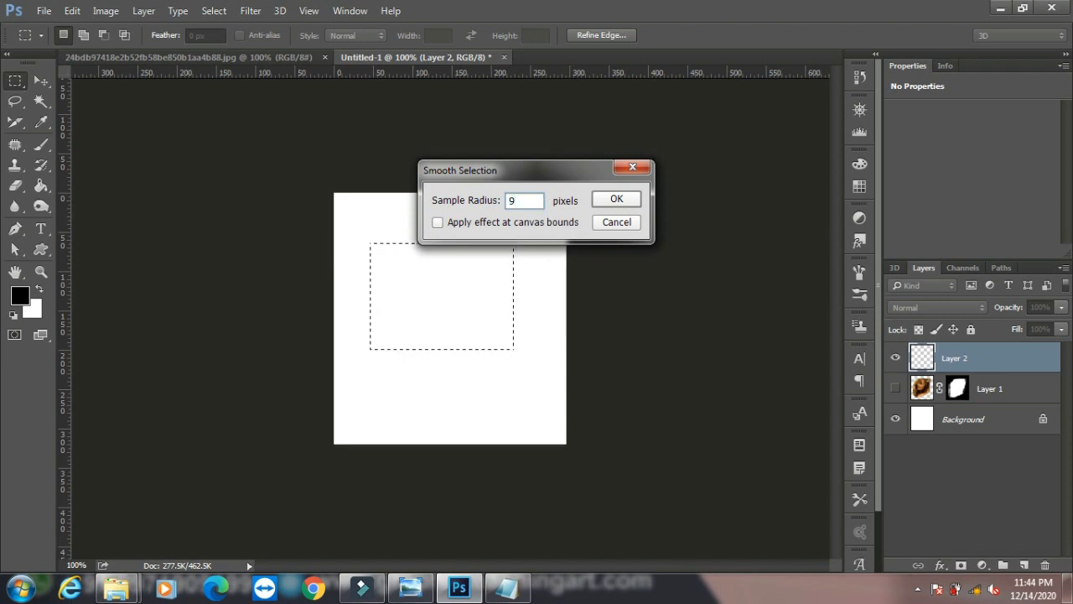
text(9)
key(Return)
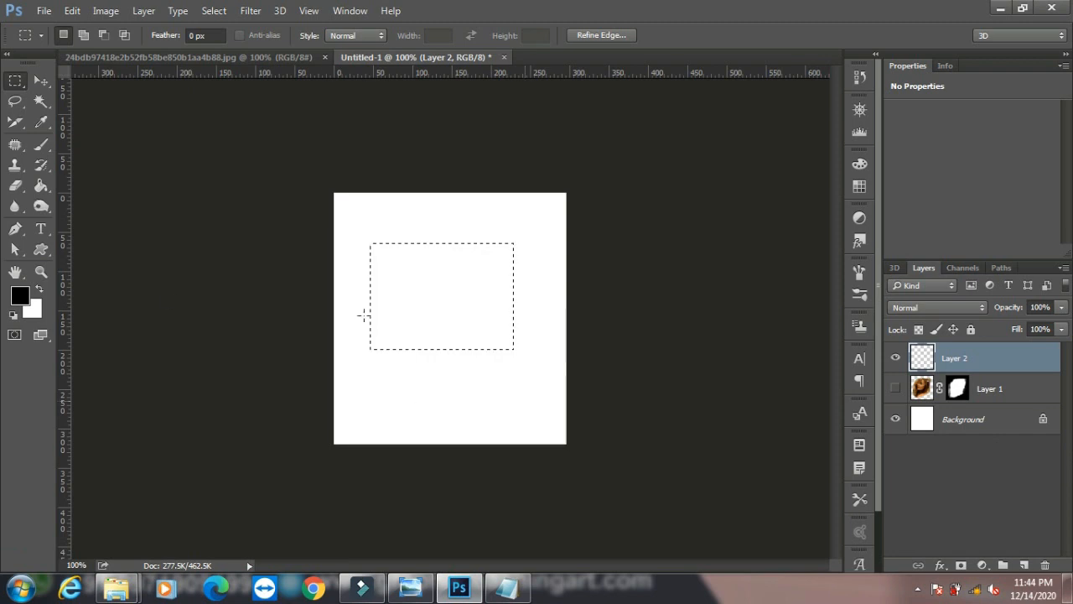
- Set the foreground colour to red e02b2b and fill the rectangular selection on Layer 2 with it
click(25, 301)
click(811, 155)
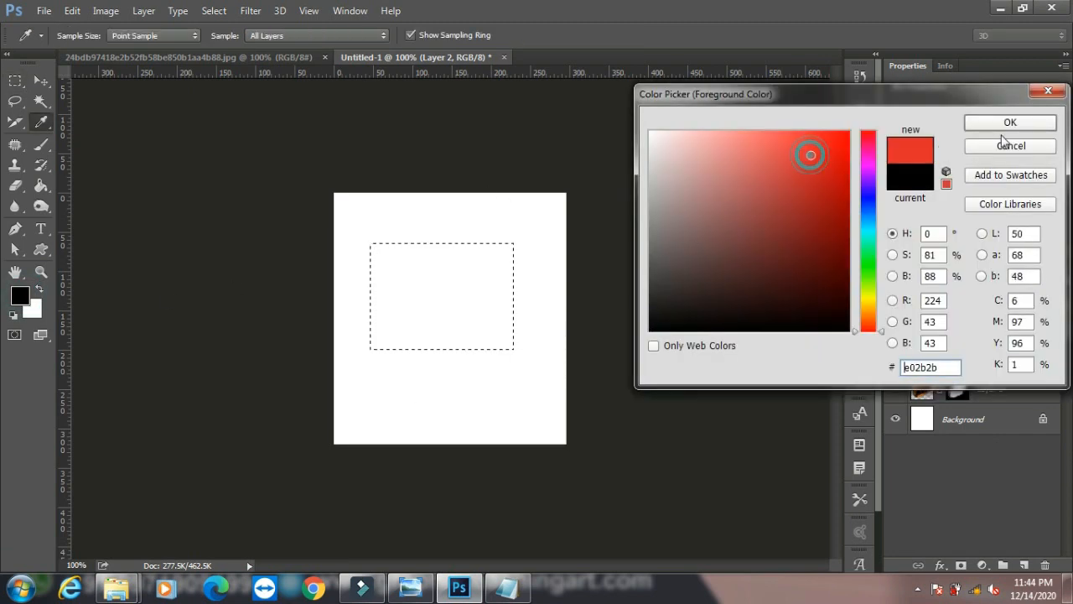
click(1010, 122)
key(m)
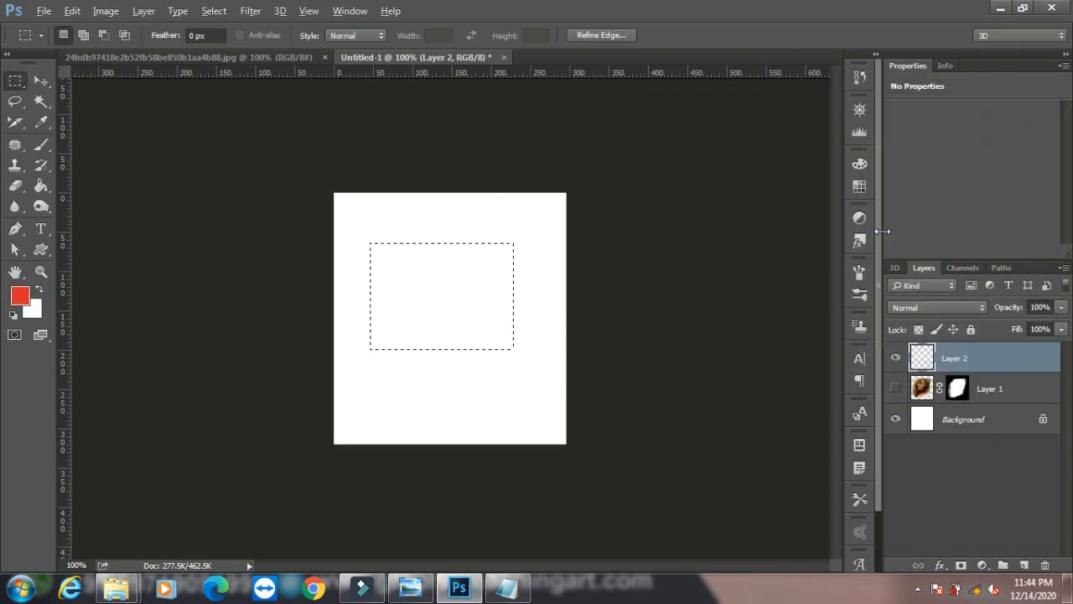
key(alt+BackSpace)
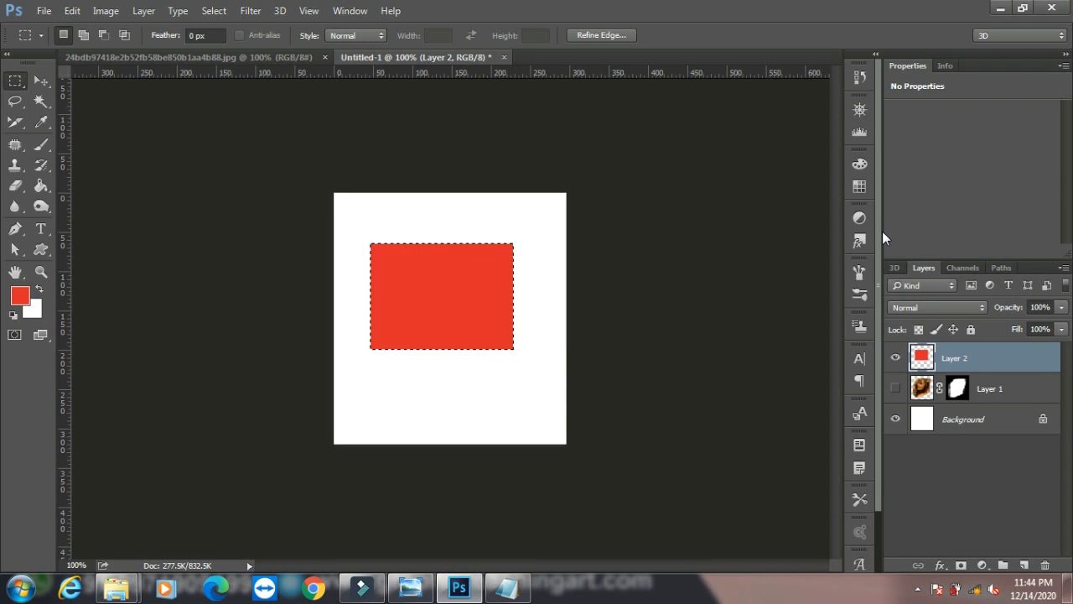
- Add a new layer, hide Layer 2, then smooth the rectangular selection, fill it with red and deselect
click(1024, 564)
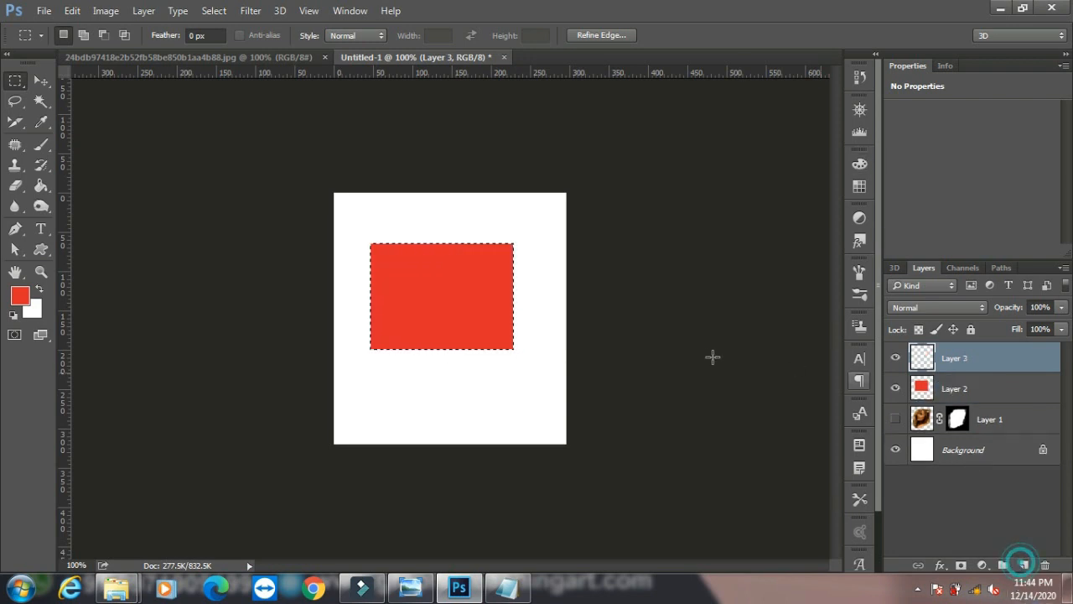
click(896, 391)
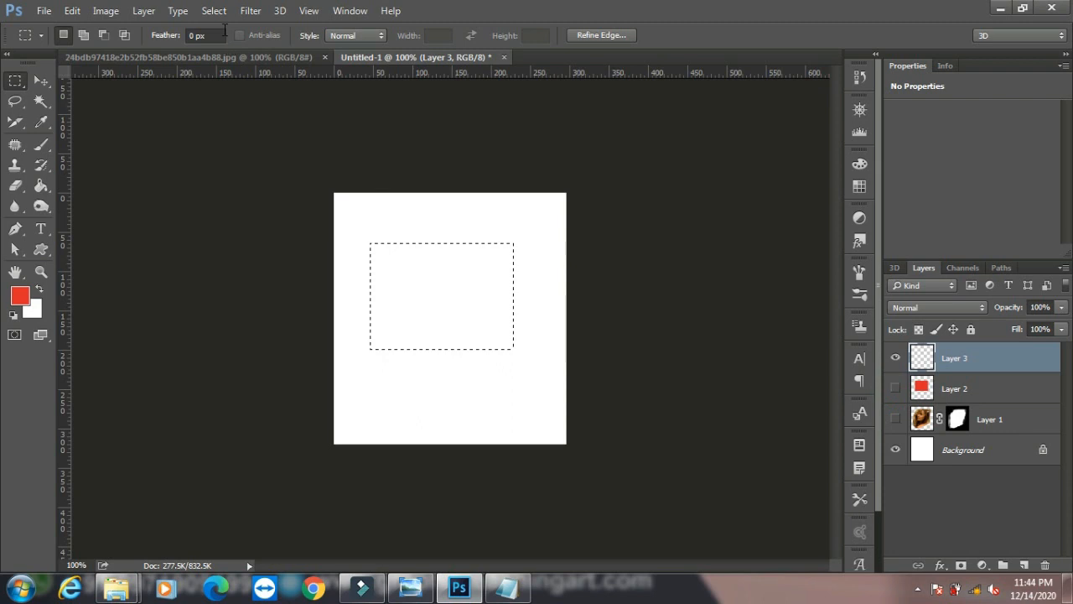
click(213, 10)
mouse_move(251, 214)
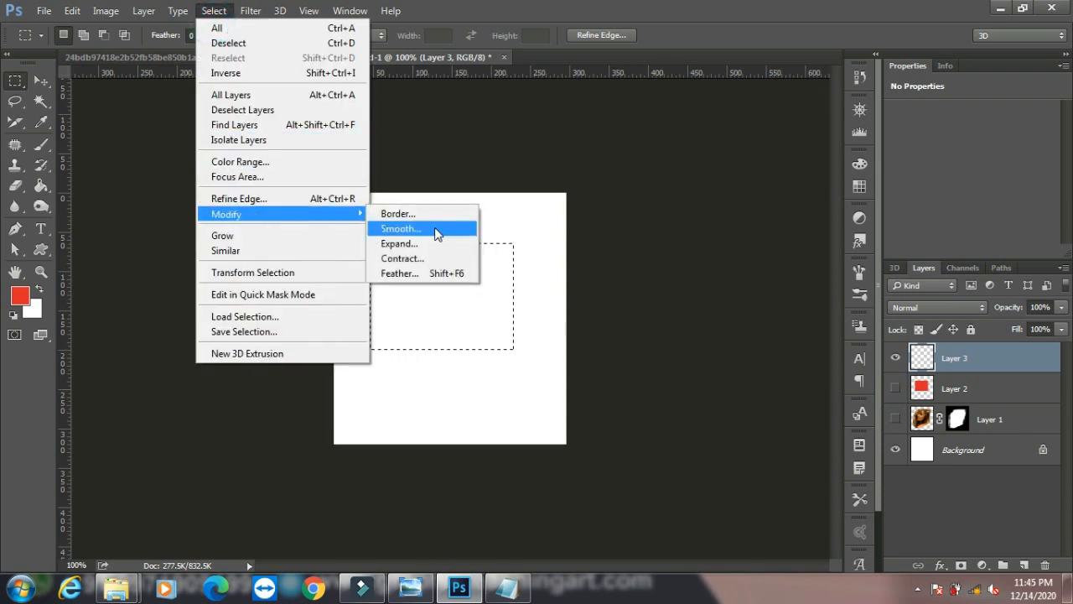
click(436, 226)
click(617, 198)
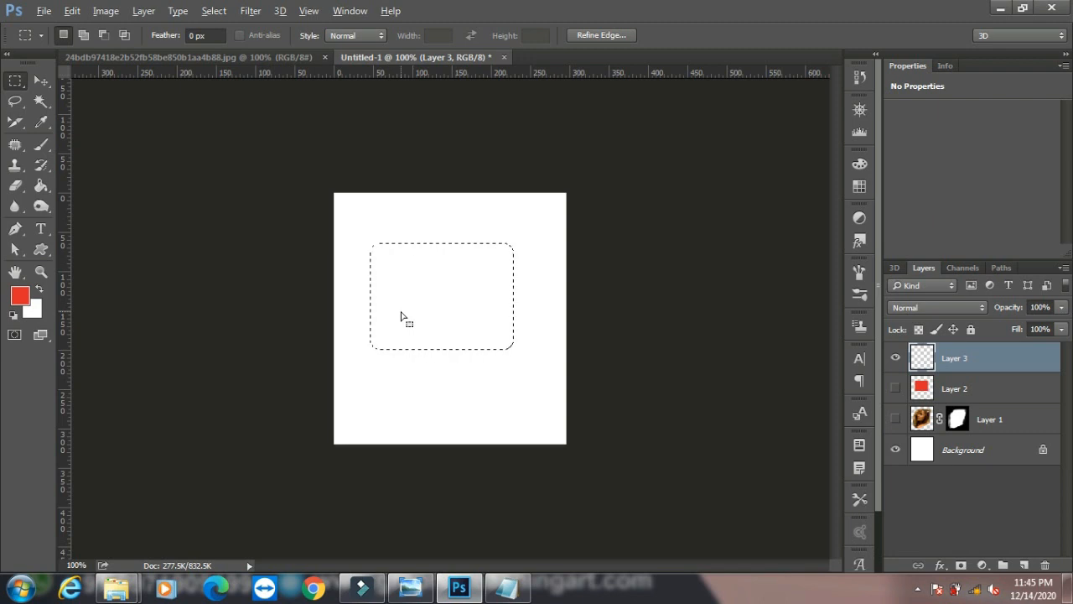
key(alt+BackSpace)
key(ctrl+d)
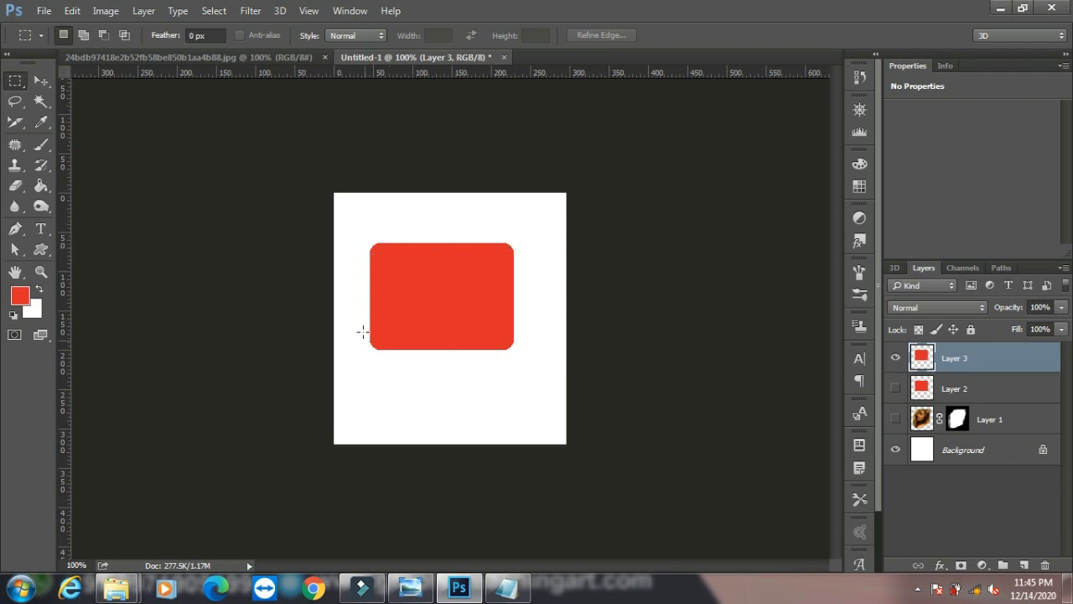
- With only Layer 2 shown over the background, cut a rectangle out of the red shape's upper-left corner, deselect and show Layer 3 again
click(895, 358)
click(895, 389)
click(955, 388)
click(15, 81)
drag(352, 230, 407, 270)
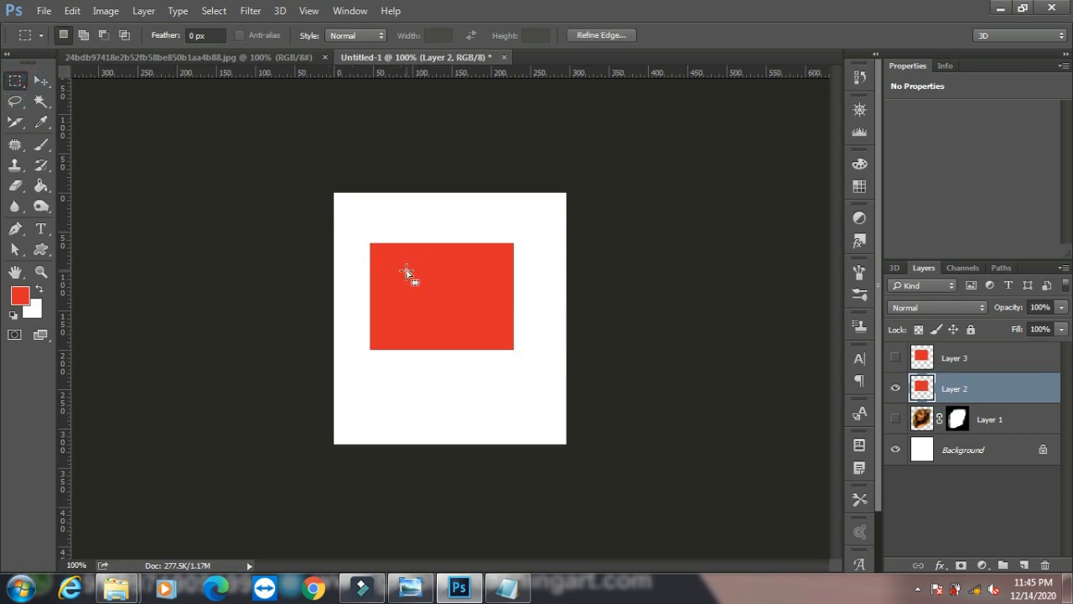
key(Delete)
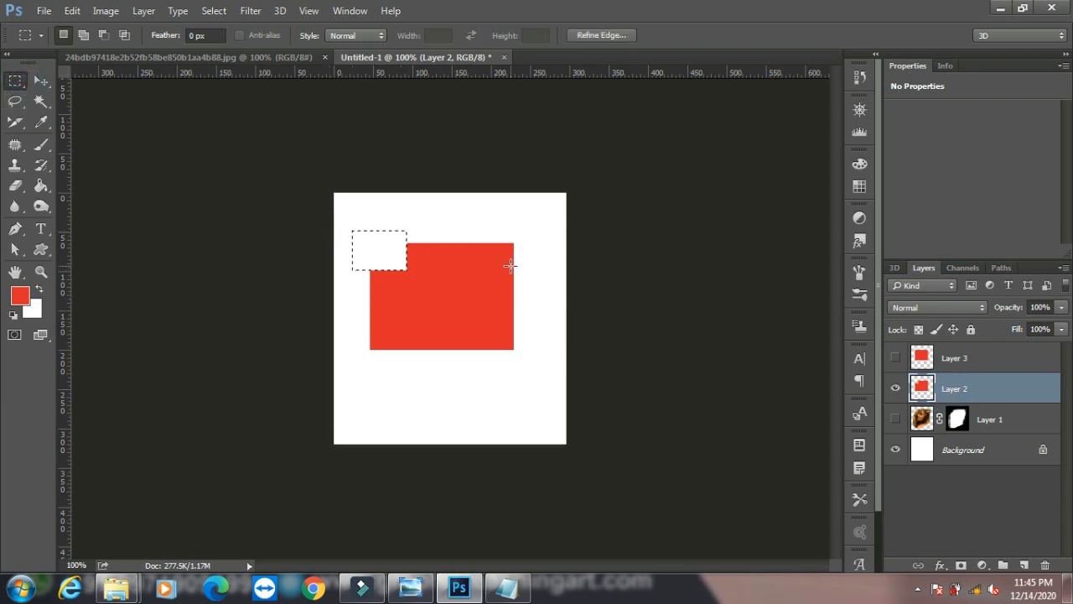
key(ctrl+d)
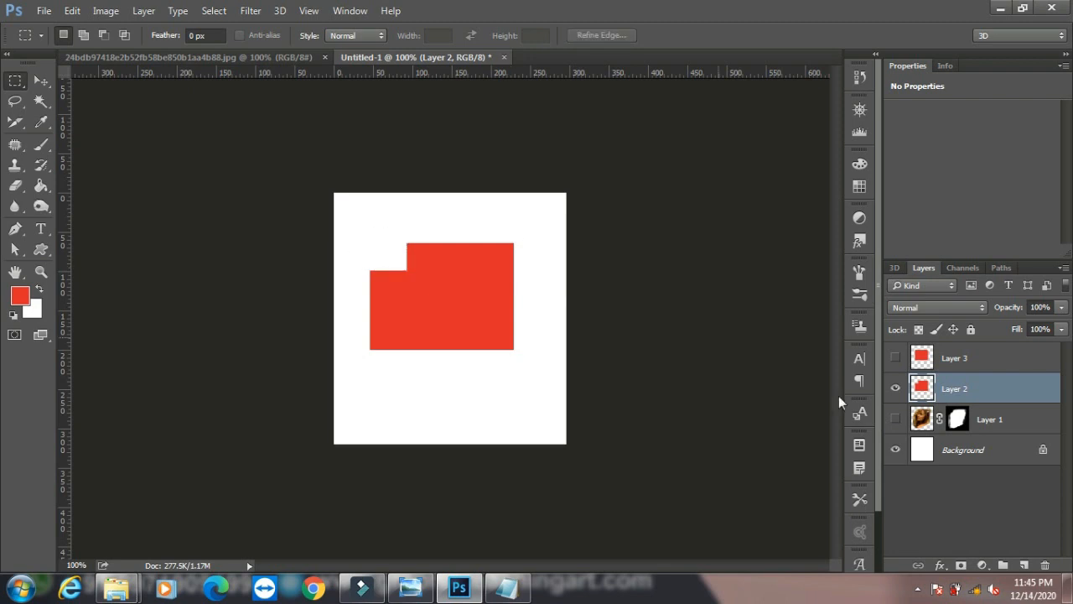
click(895, 359)
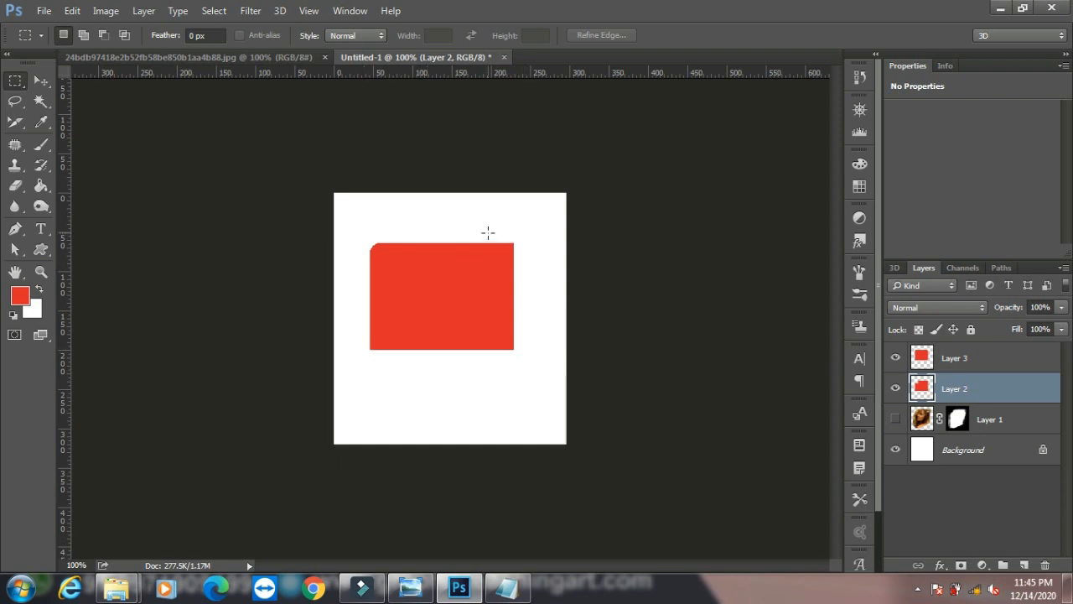
- Draw a red rounded rectangle shape about 87 × 106 px with a 10 px radius, overlapping the red shape's upper edge
click(40, 249)
click(94, 266)
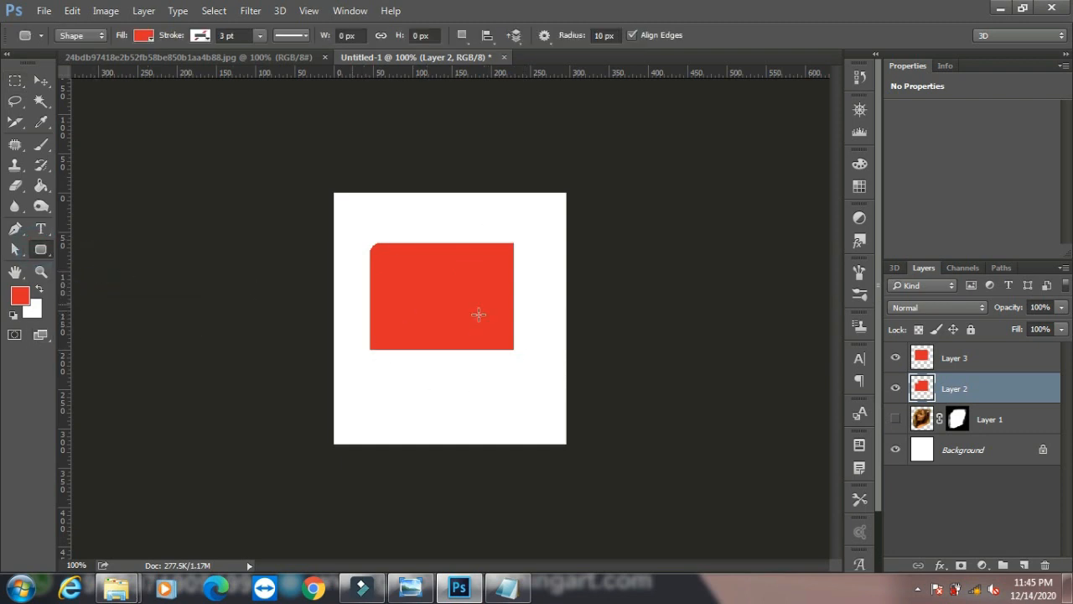
drag(422, 211, 491, 295)
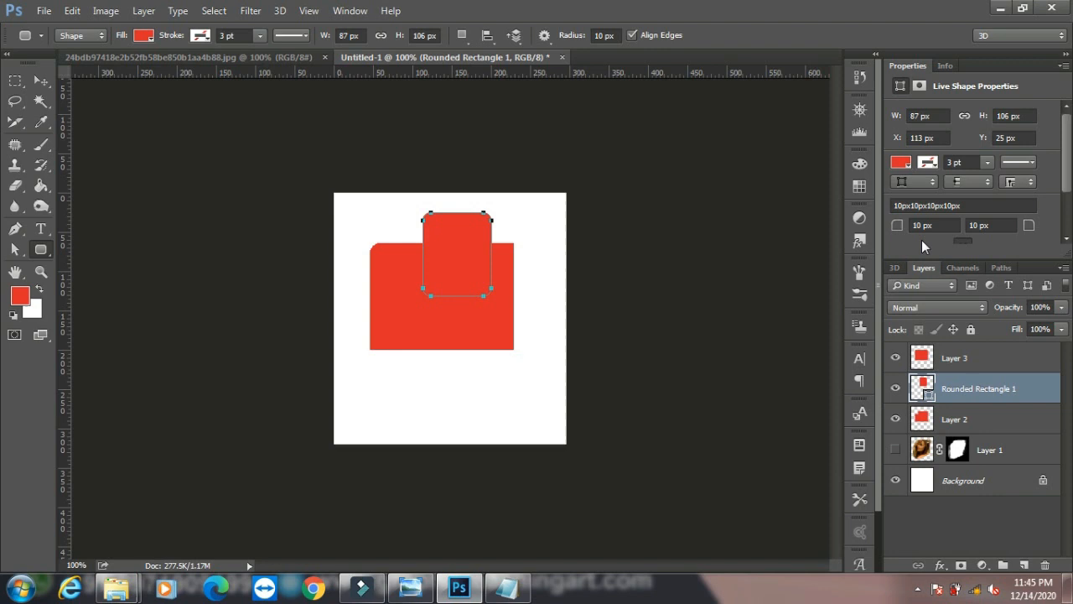
- Close the Properties and Info panels
right_click(979, 66)
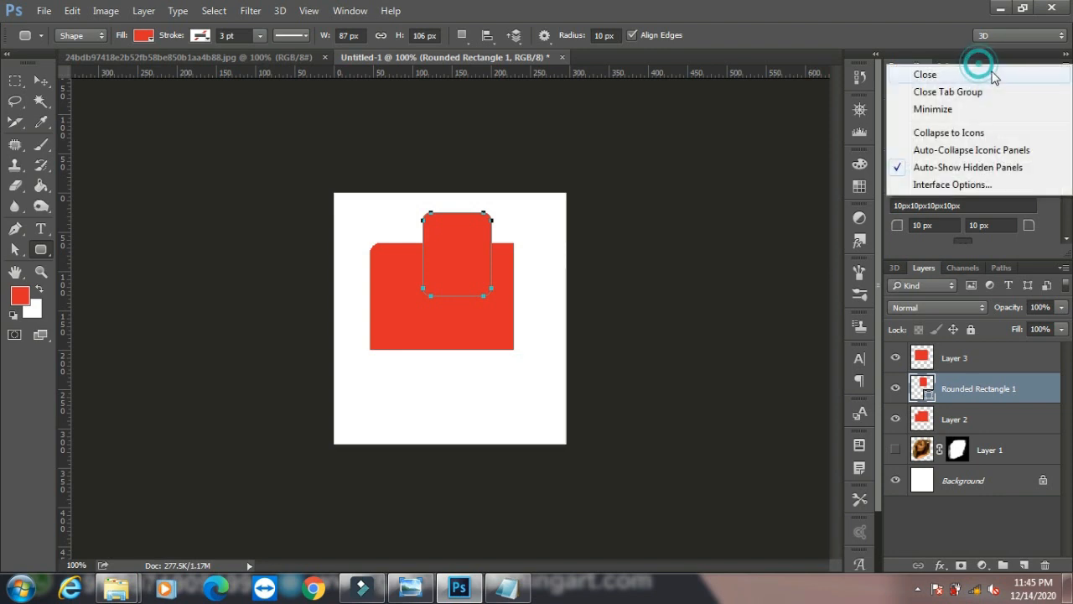
click(986, 75)
right_click(948, 67)
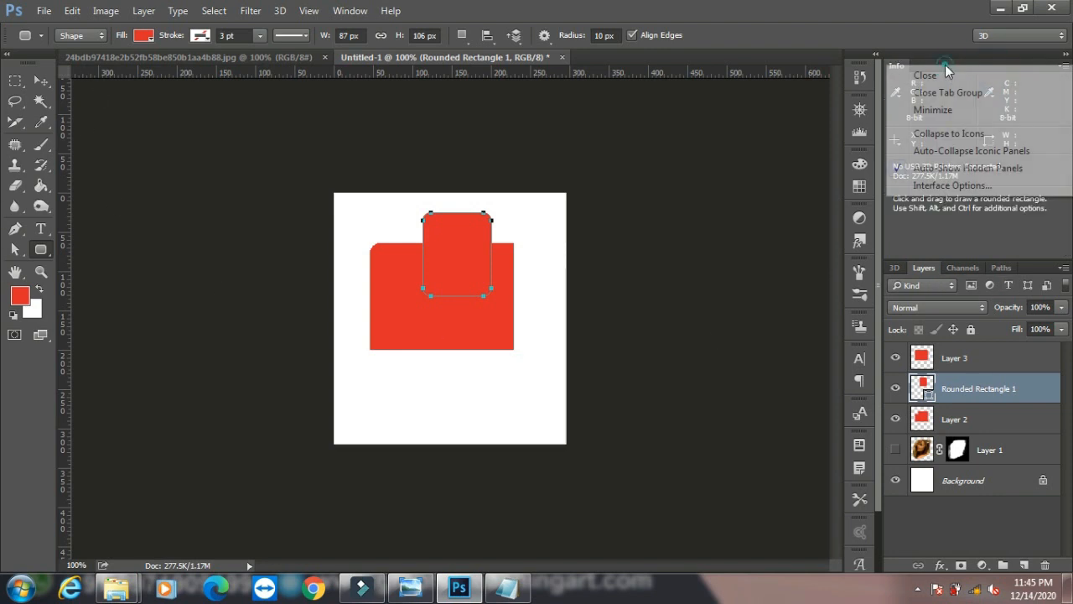
click(945, 88)
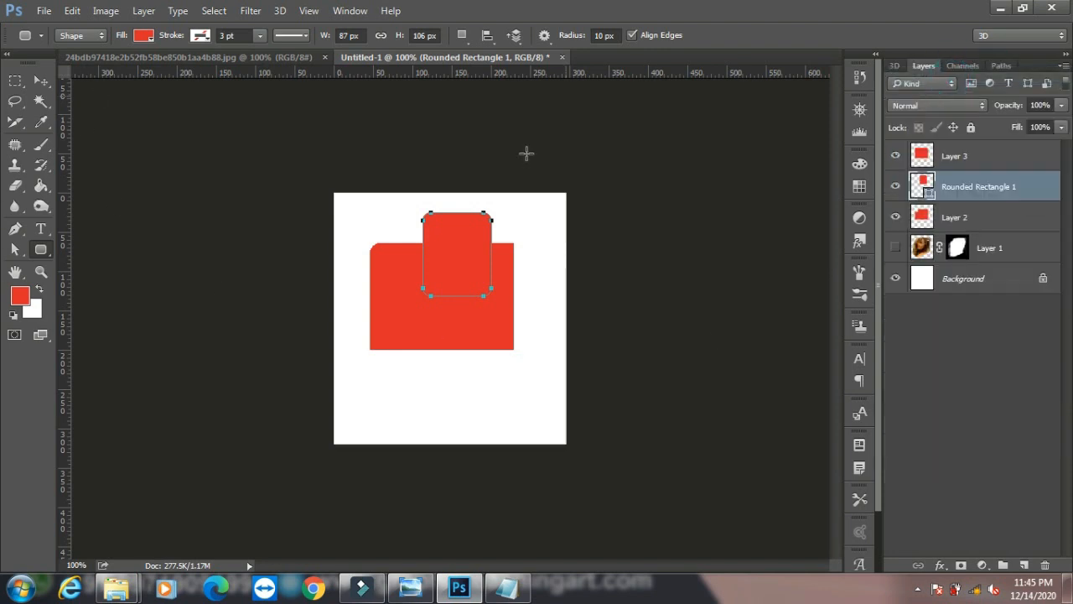
- Hide Layer 3, Rounded Rectangle 1 and Layer 2, and add a new empty layer
click(895, 186)
click(895, 155)
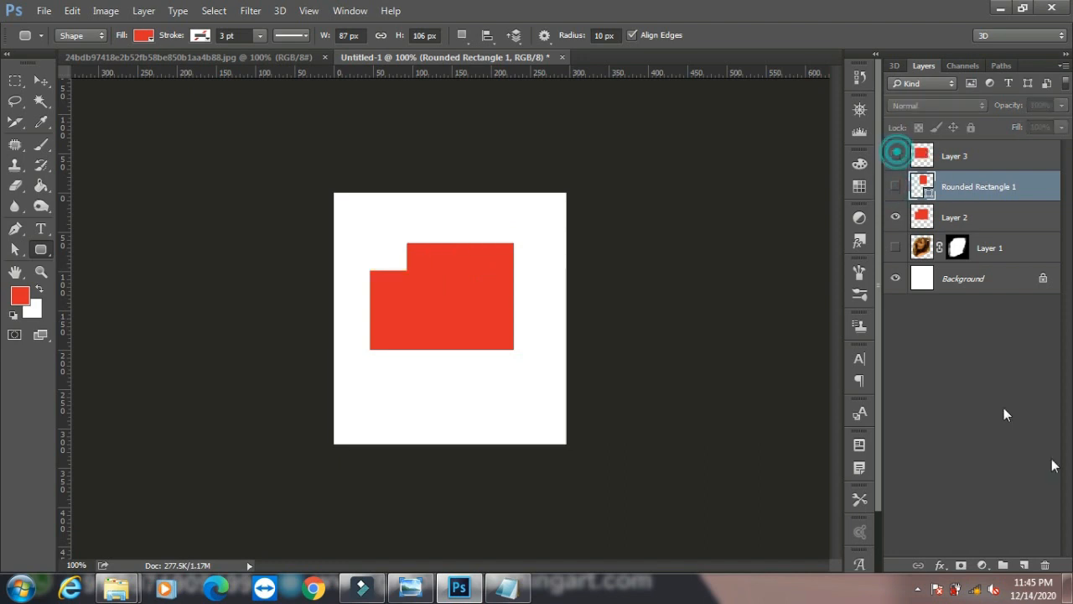
click(1024, 565)
click(895, 249)
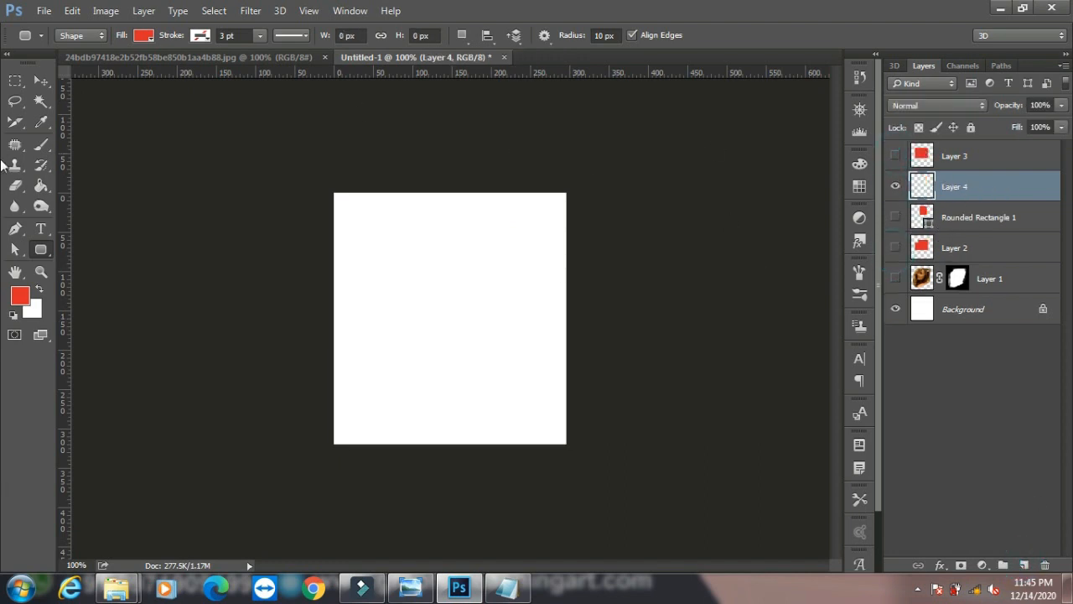
- Draw a rectangular selection across the canvas's middle and try smoothing it with a sample radius of 9 pixels
click(15, 81)
drag(362, 271, 493, 360)
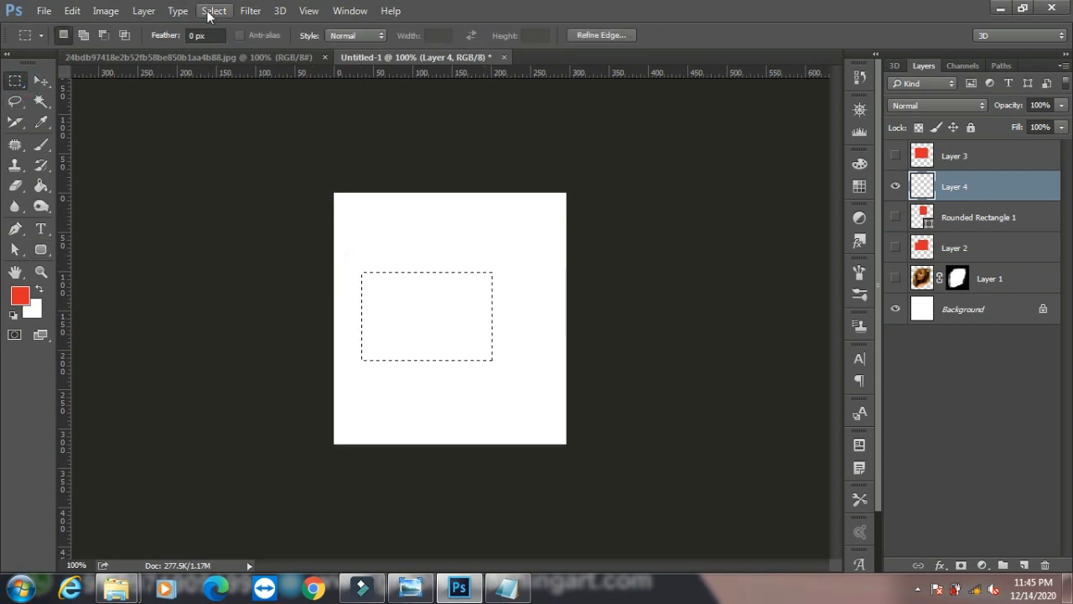
click(210, 11)
mouse_move(227, 213)
click(405, 226)
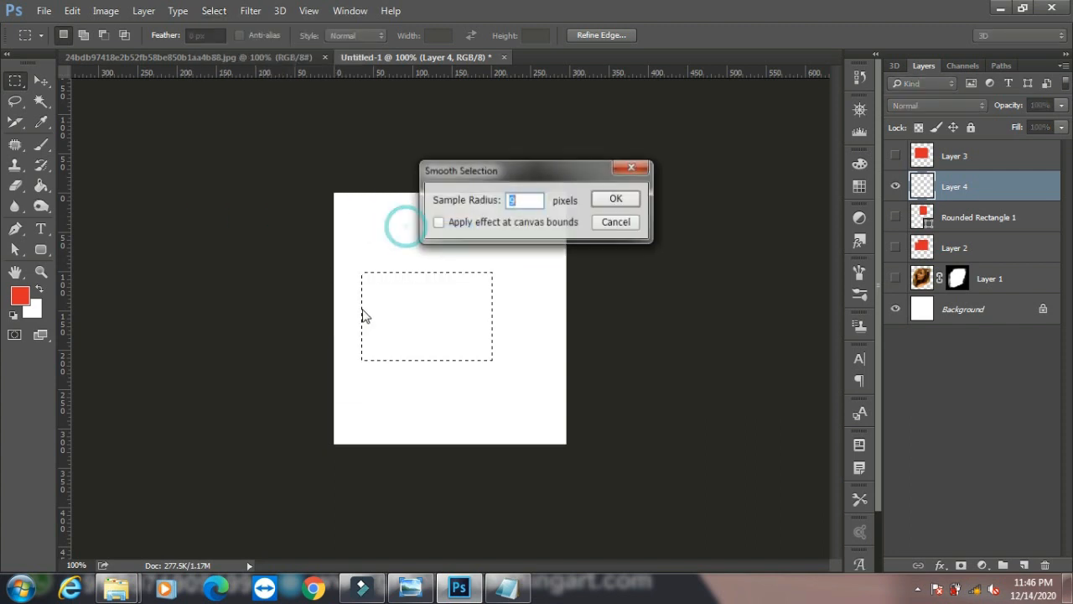
click(628, 198)
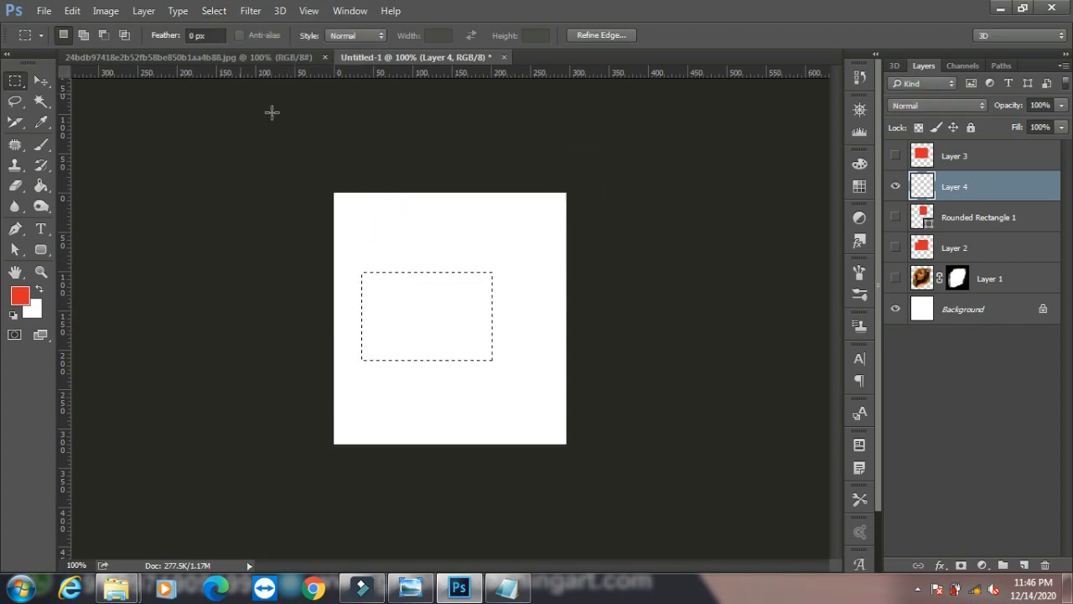
- Expand the rectangular selection by 9 pixels
click(214, 10)
mouse_move(304, 215)
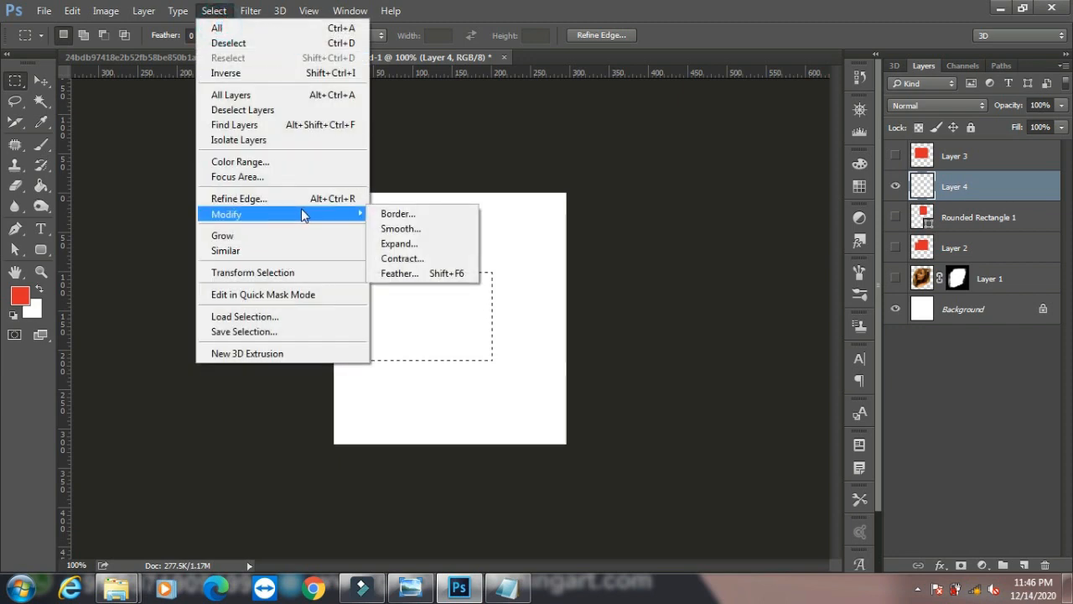
click(406, 244)
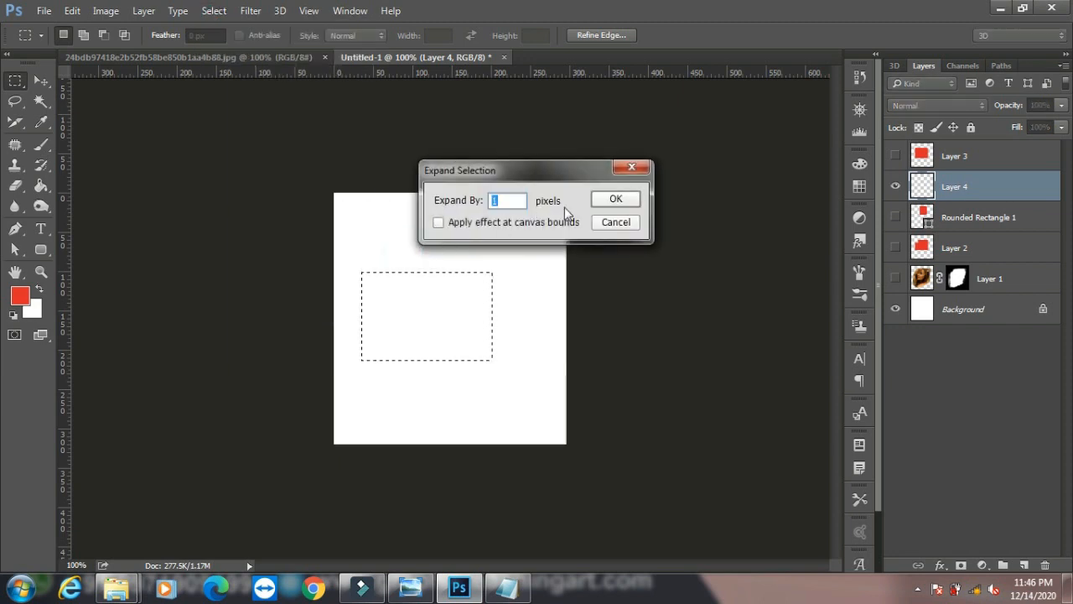
text(8)
click(616, 198)
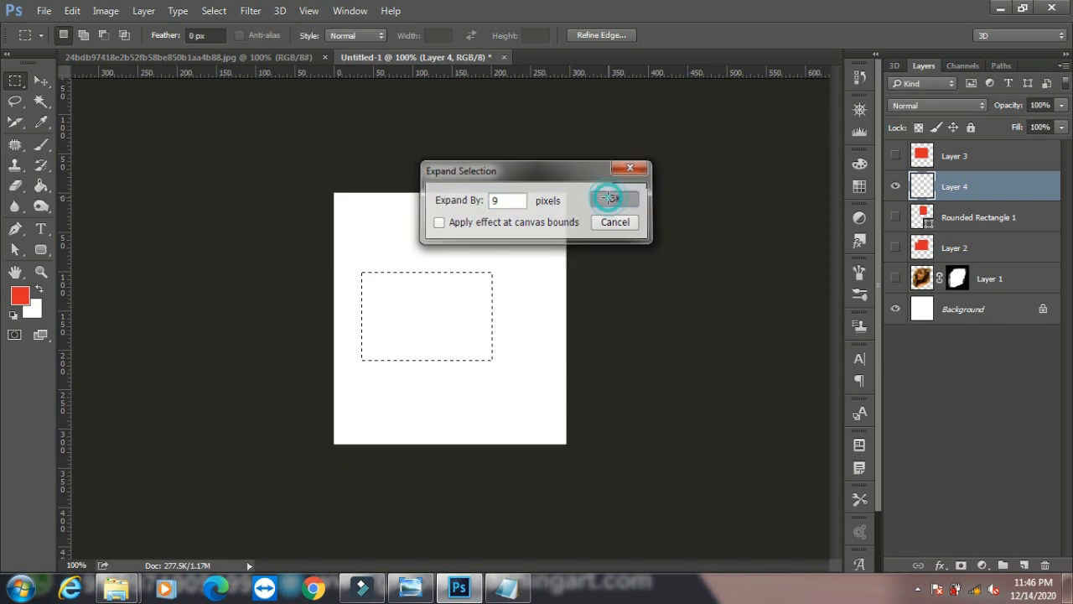
- Contract the rectangular selection by the same amount it was expanded
click(213, 10)
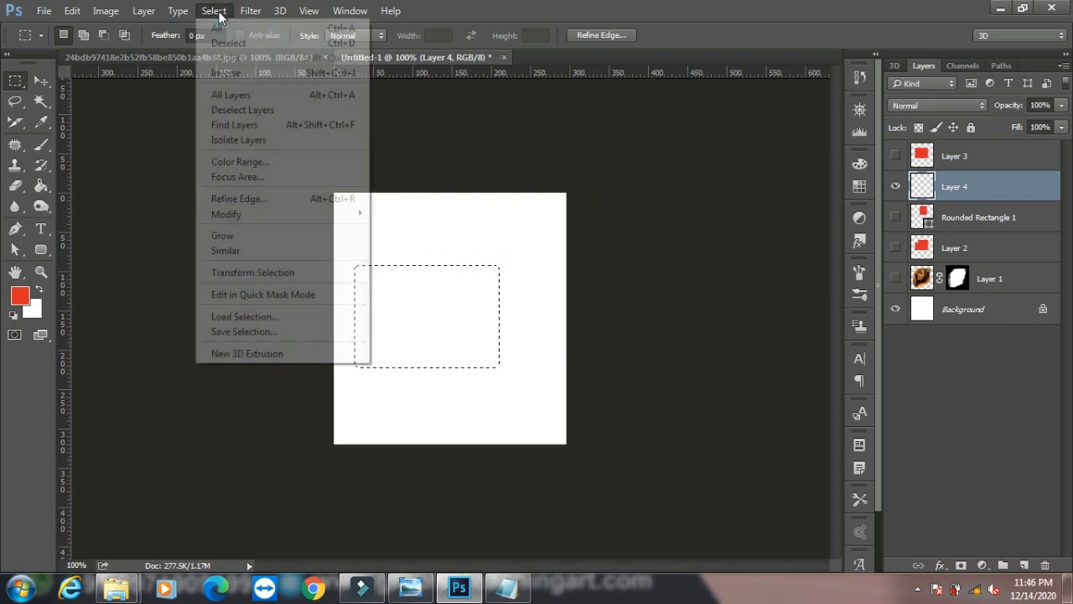
mouse_move(249, 214)
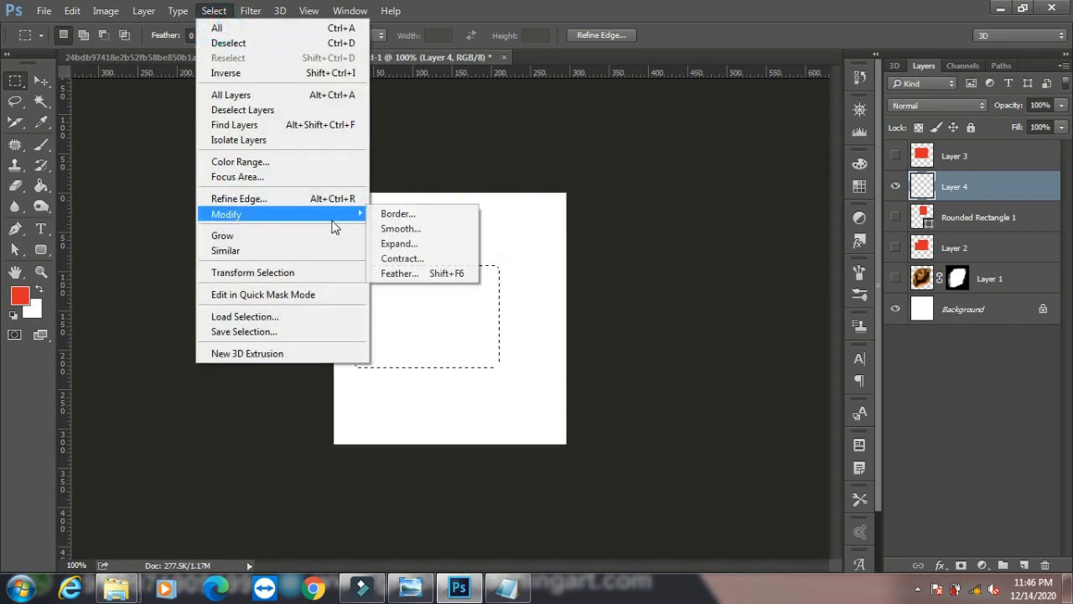
click(416, 262)
text(8)
click(617, 198)
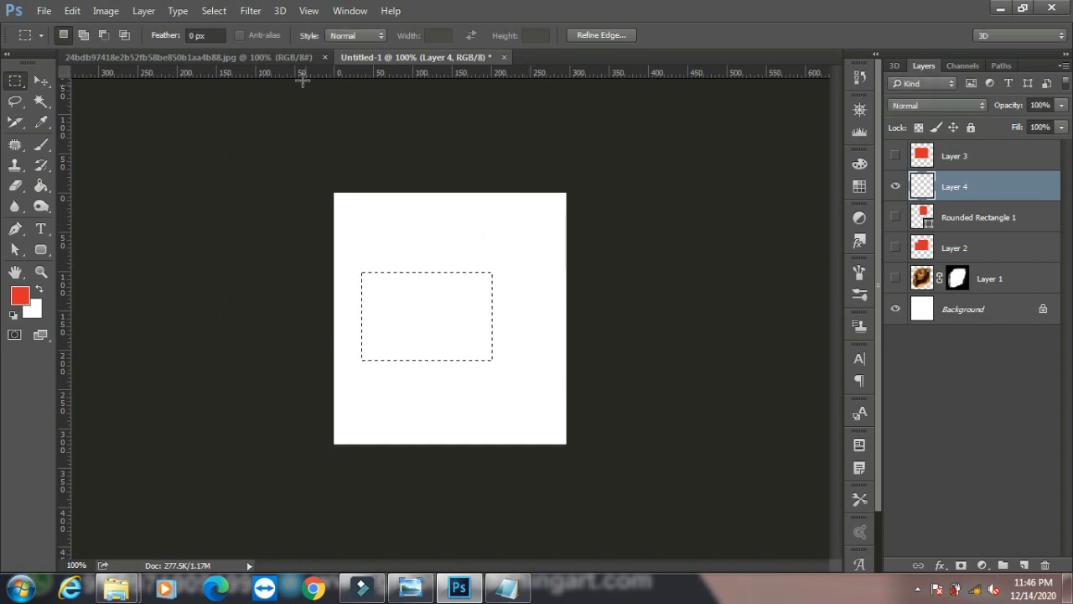
- In the flower-field portrait image, replace the existing selection with a rectangular one around the woman's face
click(215, 11)
mouse_move(322, 216)
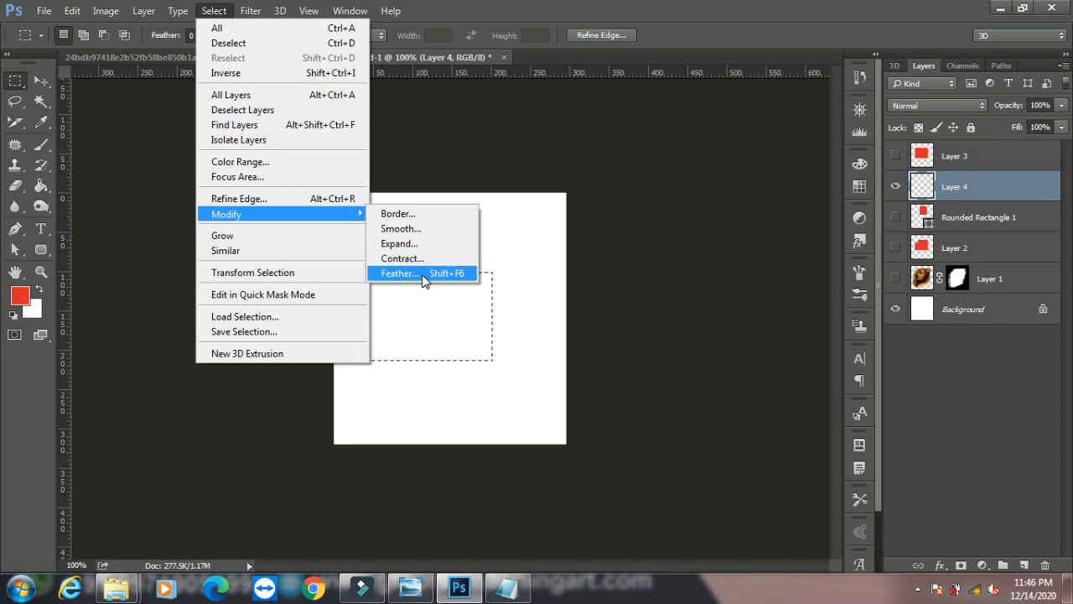
click(393, 93)
click(233, 56)
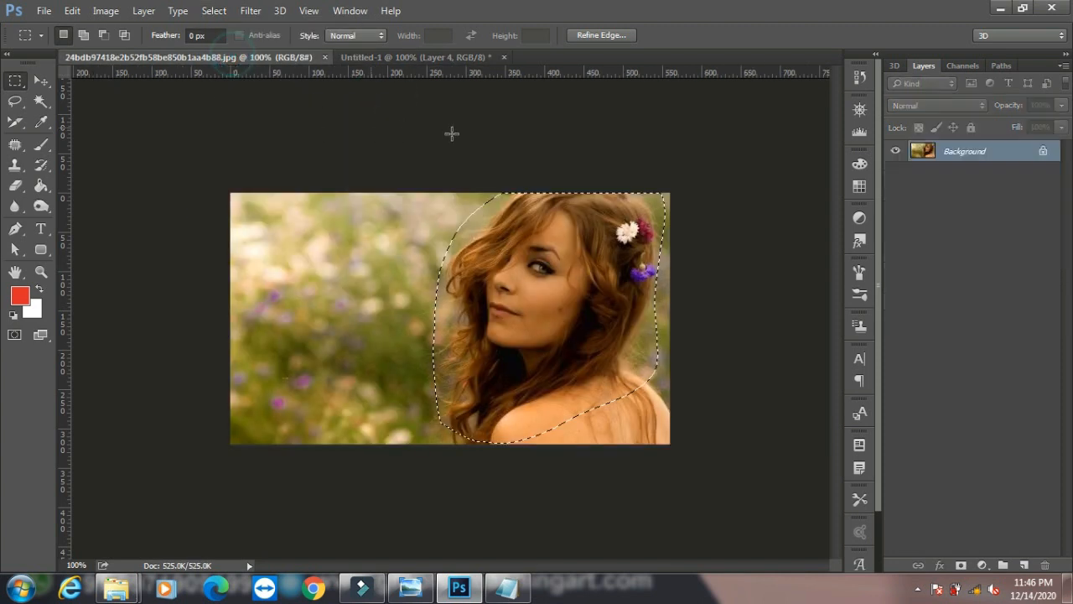
click(268, 211)
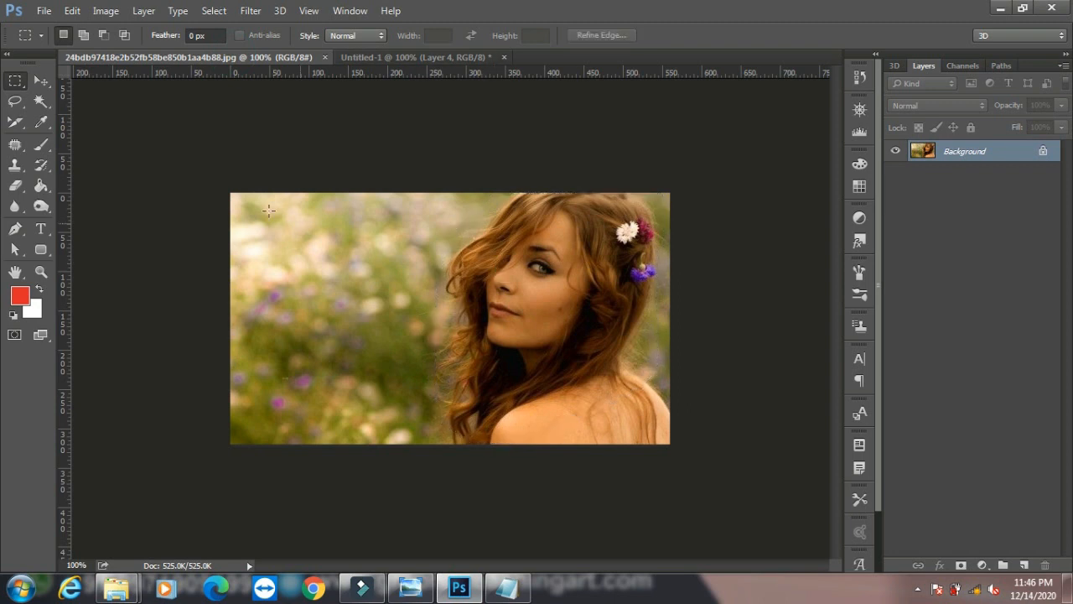
drag(418, 226, 592, 350)
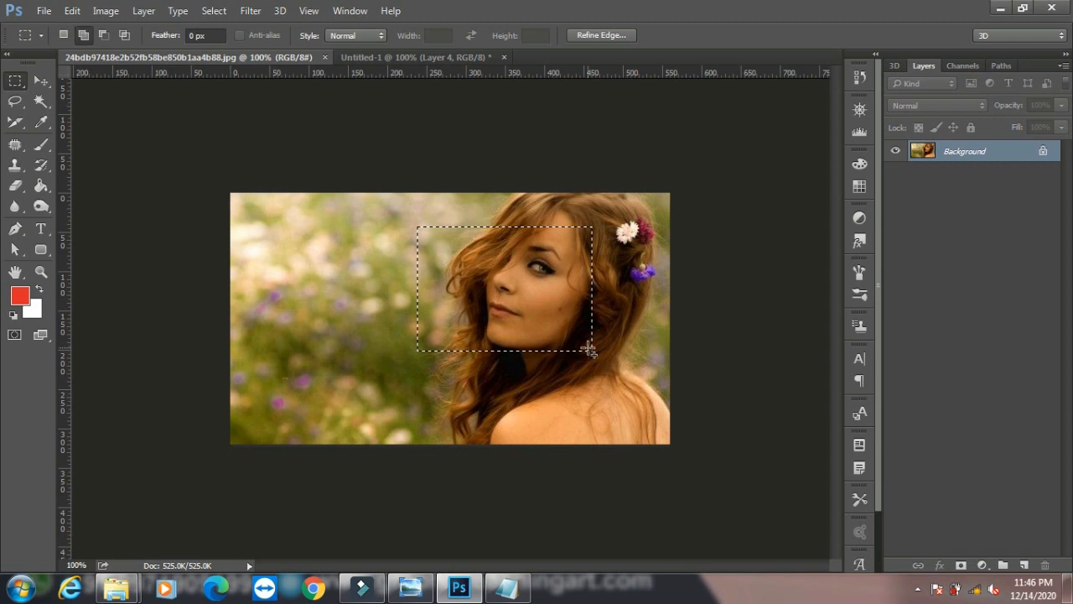
- Feather the face selection by 10 pixels and copy it into a new white 273 × 209 pixel document
key(shift+F6)
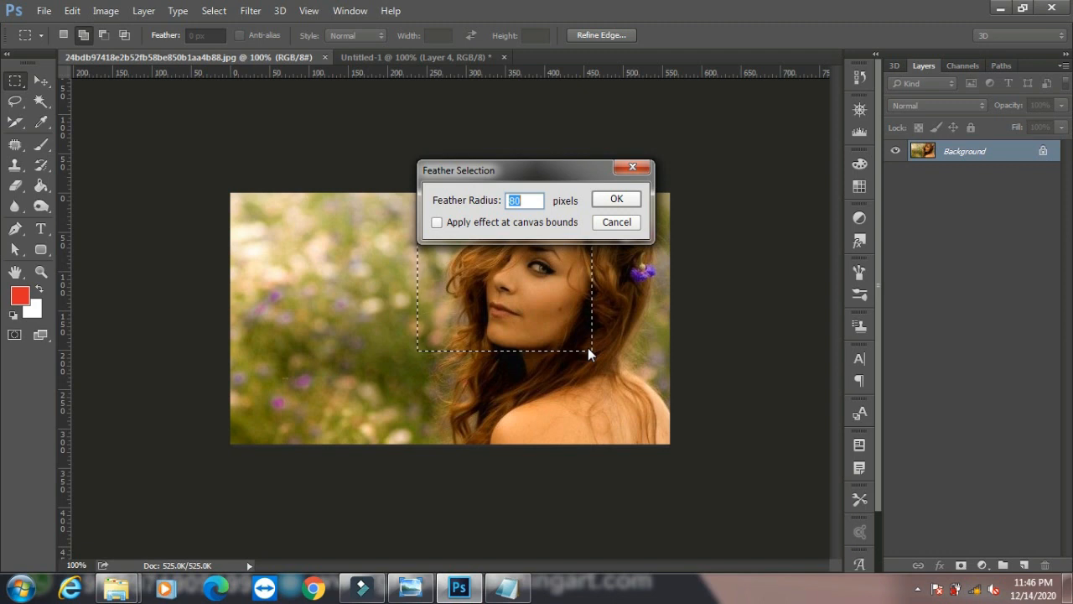
text(10)
key(Return)
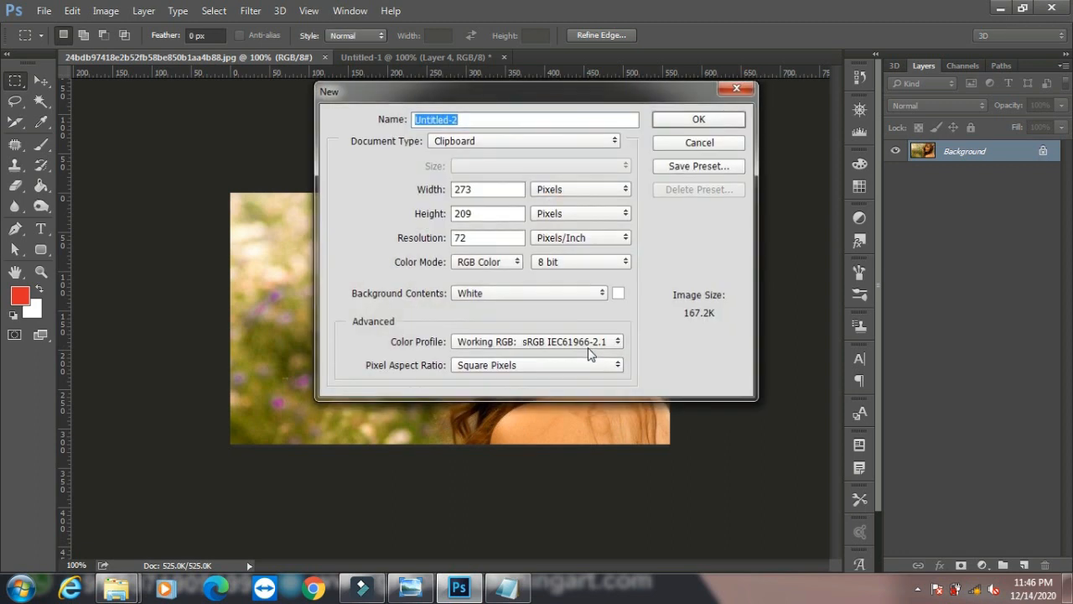
key(Return)
key(ctrl+v)
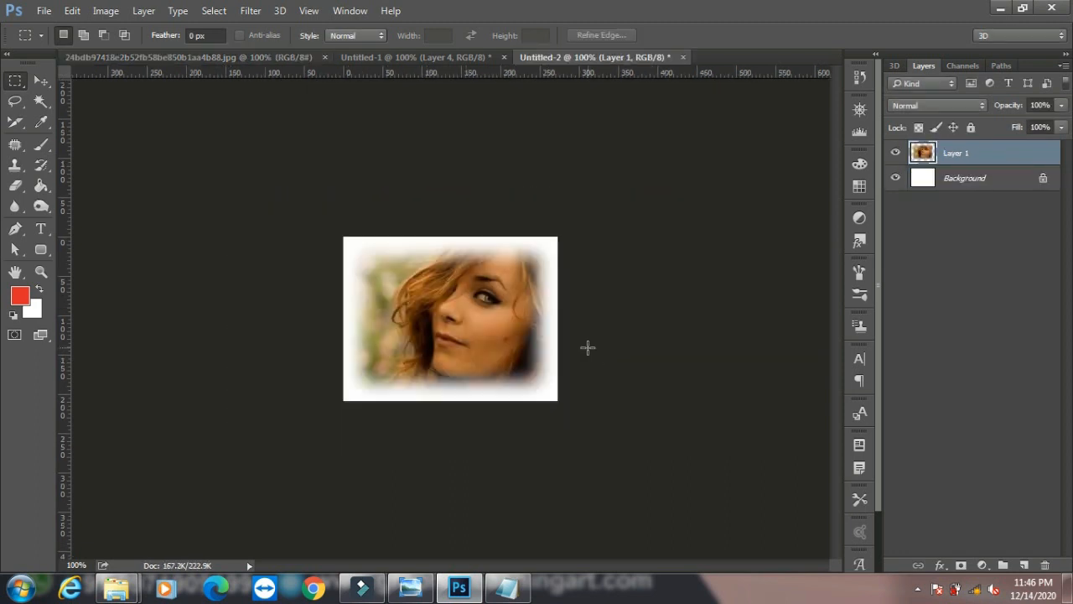
click(427, 59)
click(206, 15)
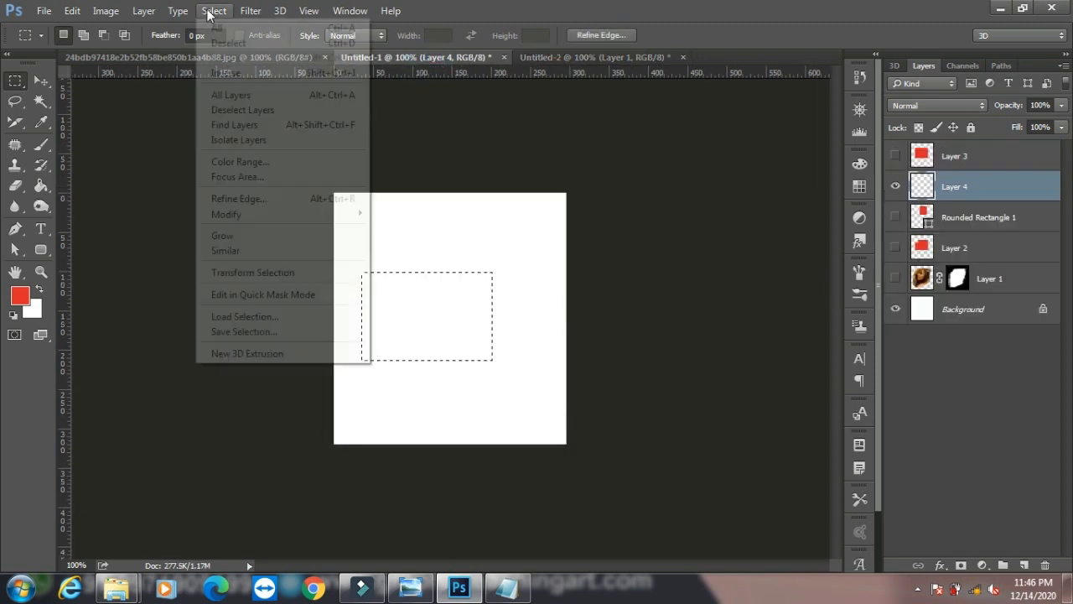
mouse_move(310, 218)
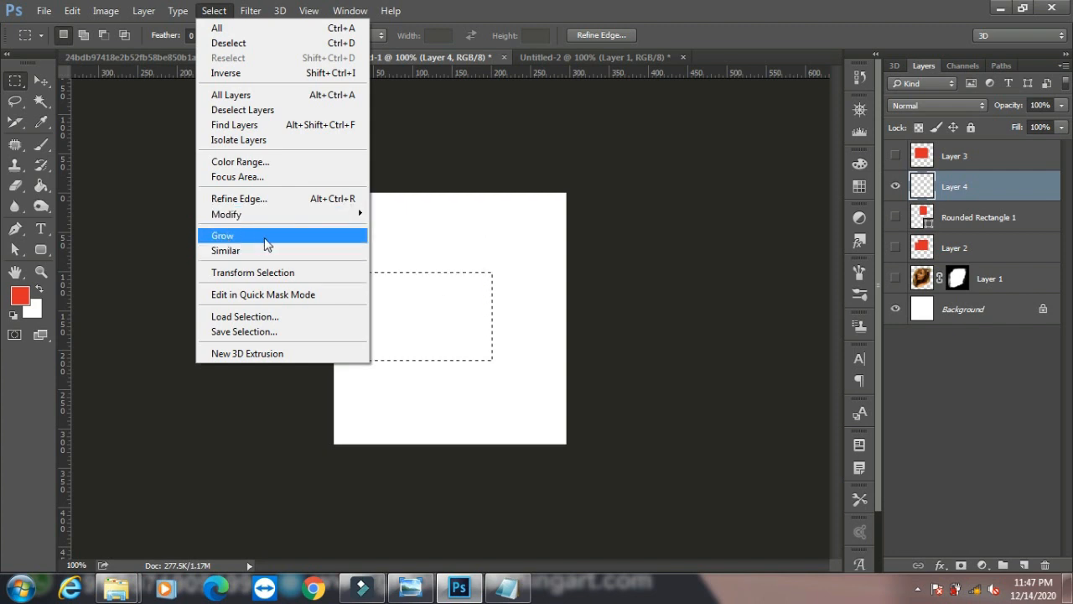
click(132, 59)
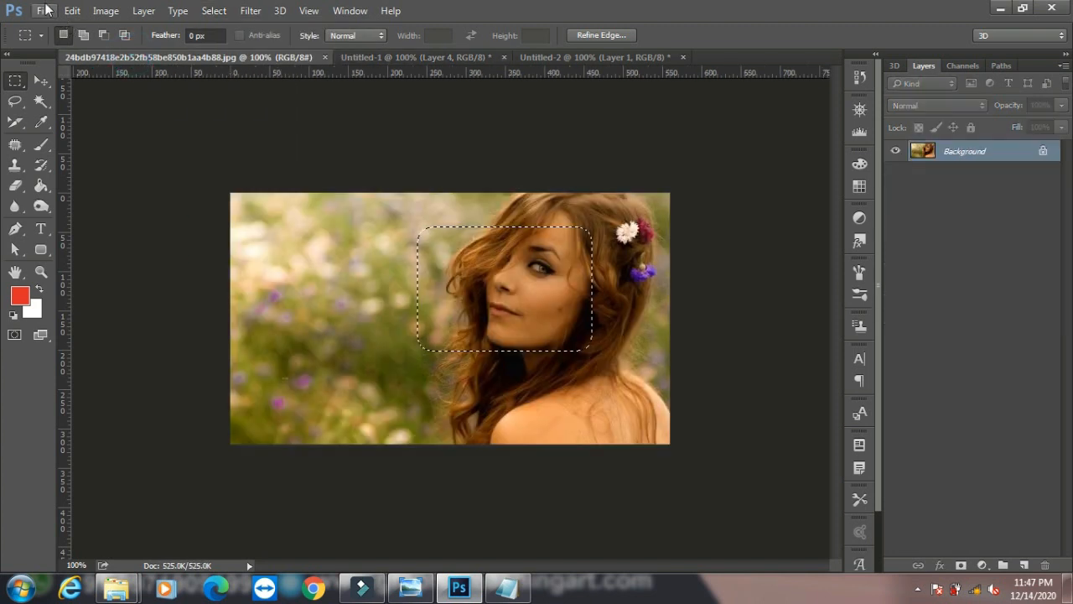
click(43, 11)
click(52, 46)
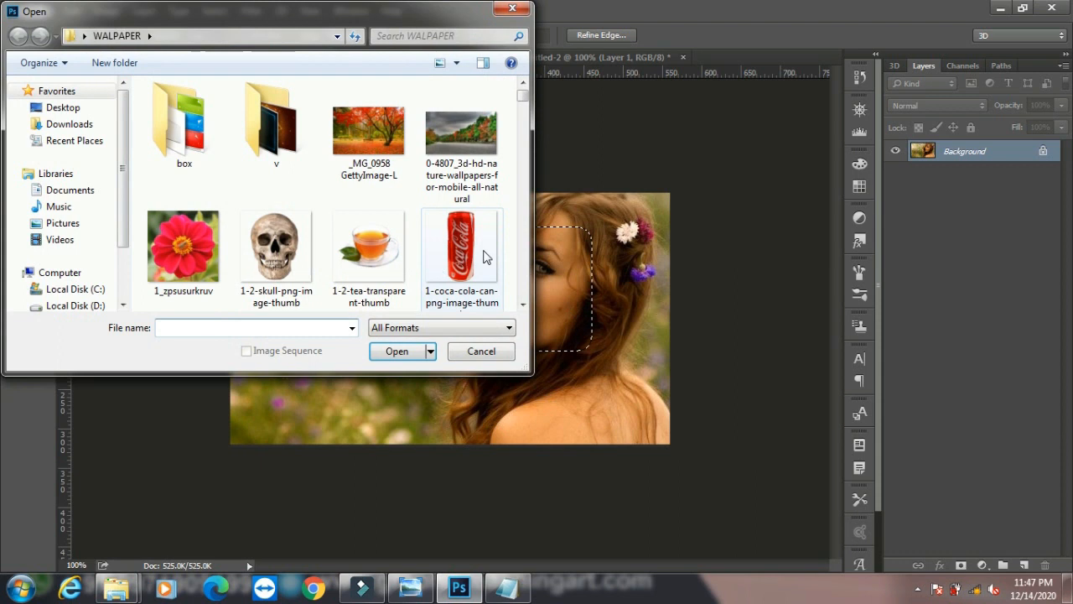
click(61, 108)
click(407, 186)
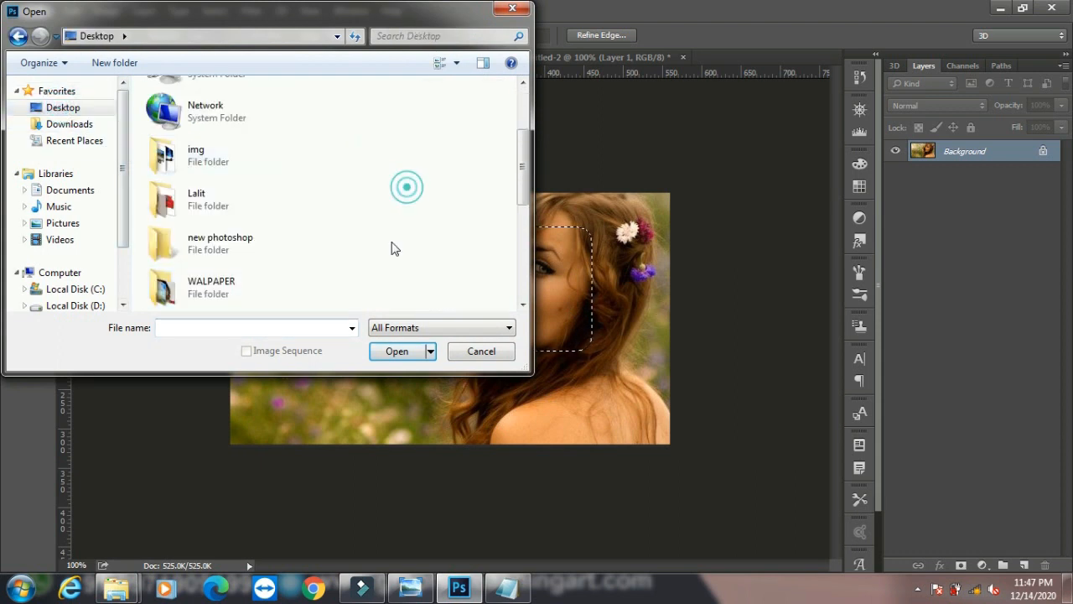
scroll(393, 246, down, 5)
scroll(233, 235, up, 3)
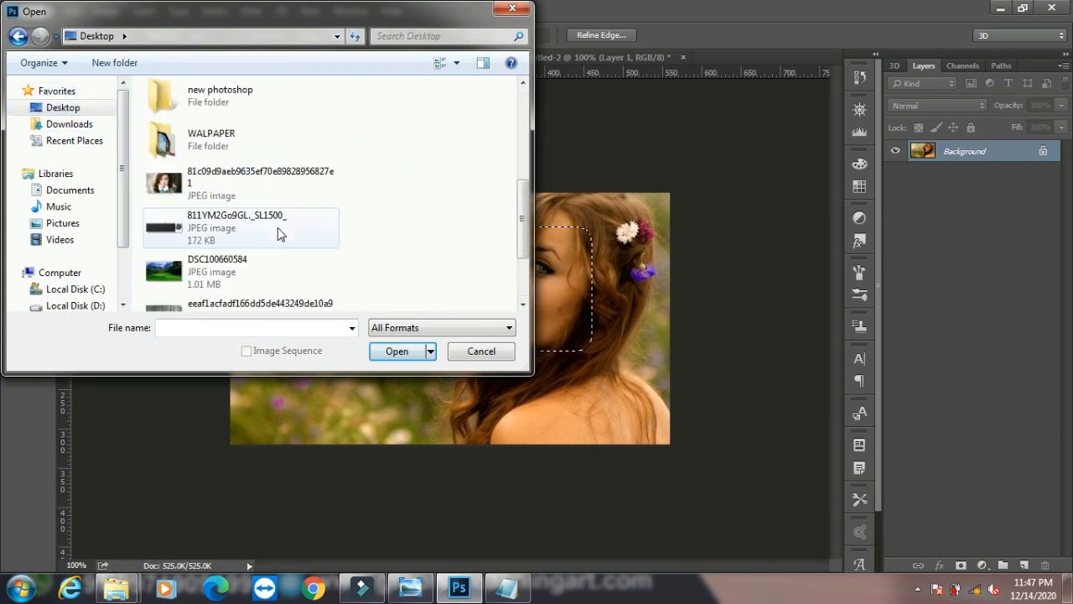
click(222, 186)
click(408, 356)
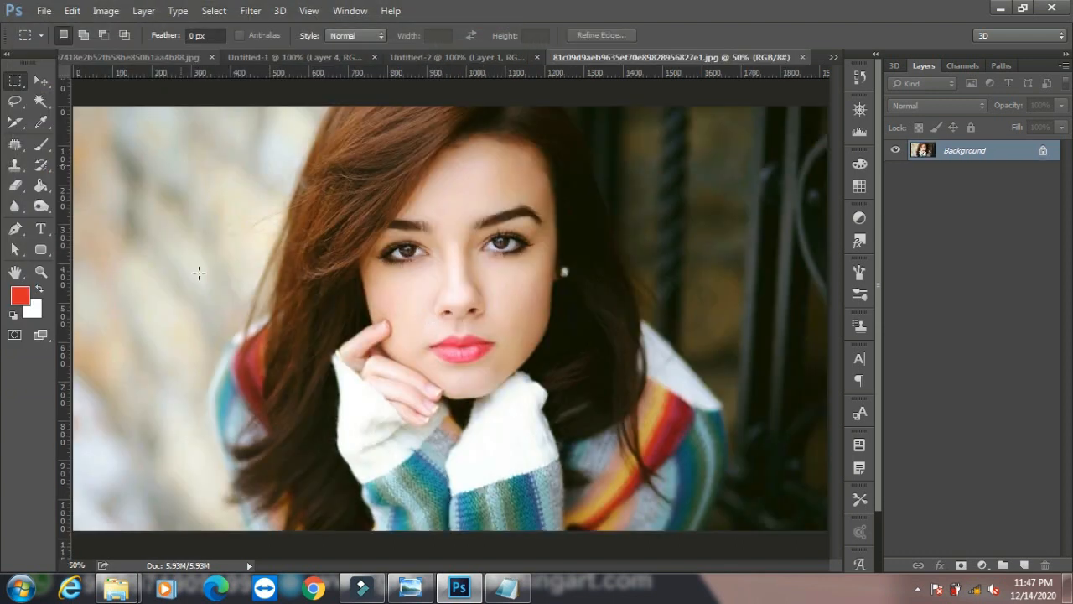
- Select the woman's facial skin from her forehead with the Magic Wand at tolerance 32, and grow the selection twice
click(40, 101)
click(470, 178)
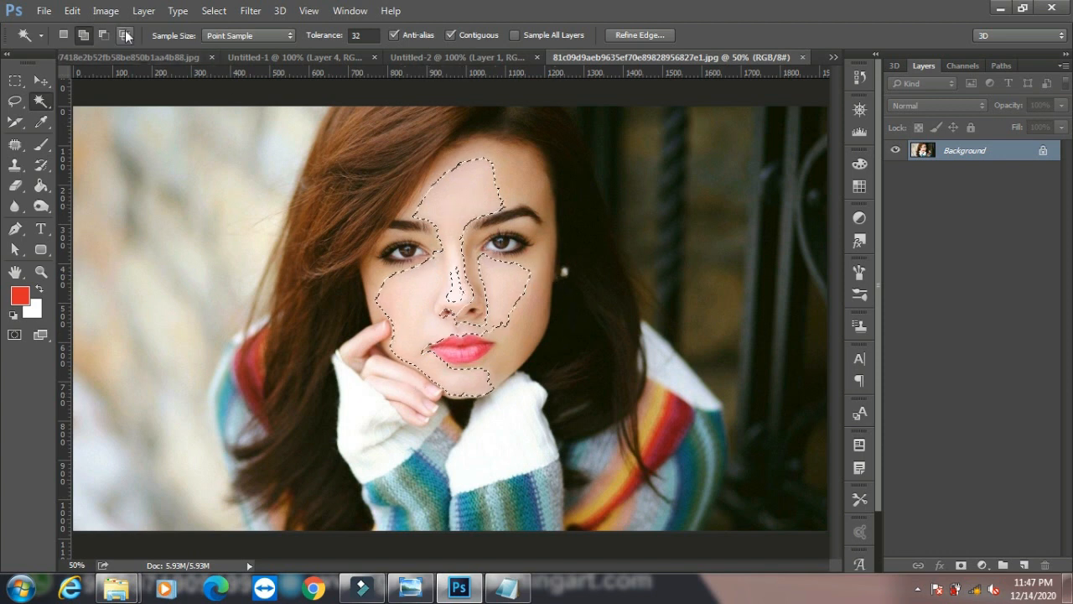
click(212, 10)
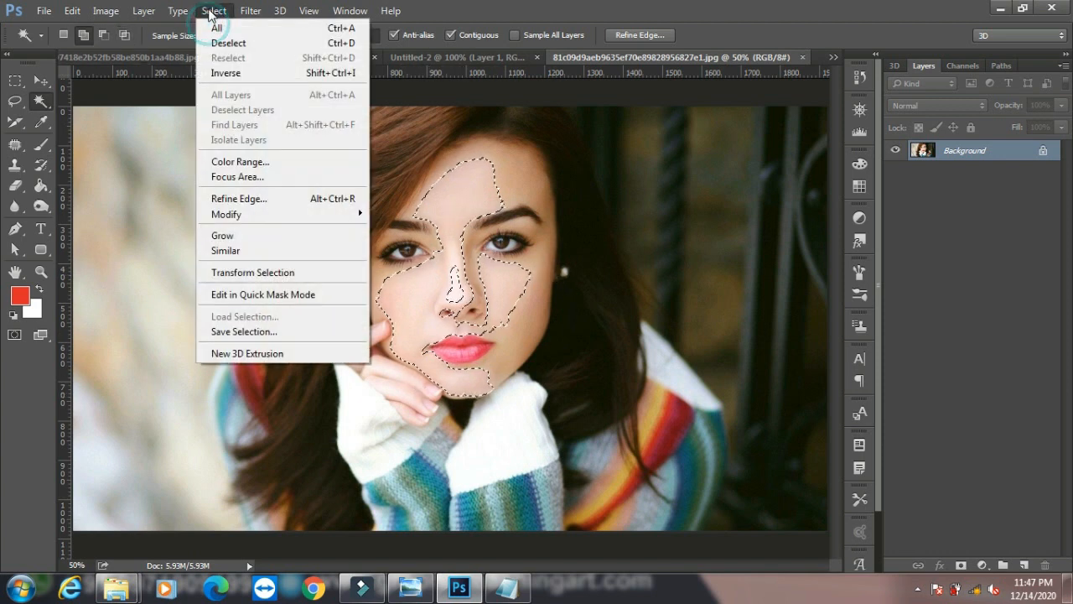
click(250, 236)
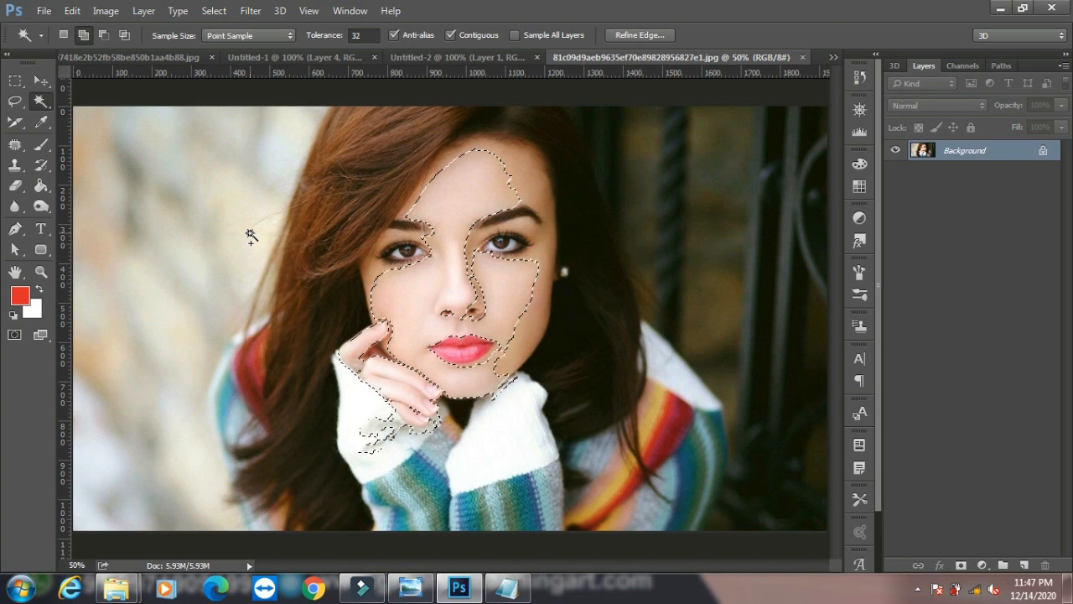
click(214, 10)
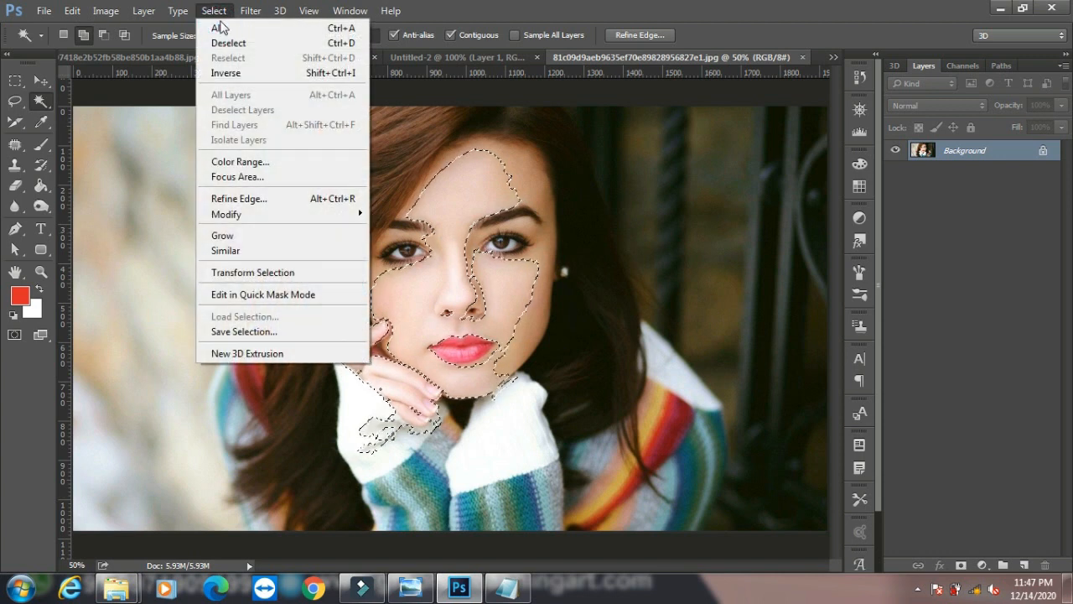
click(254, 236)
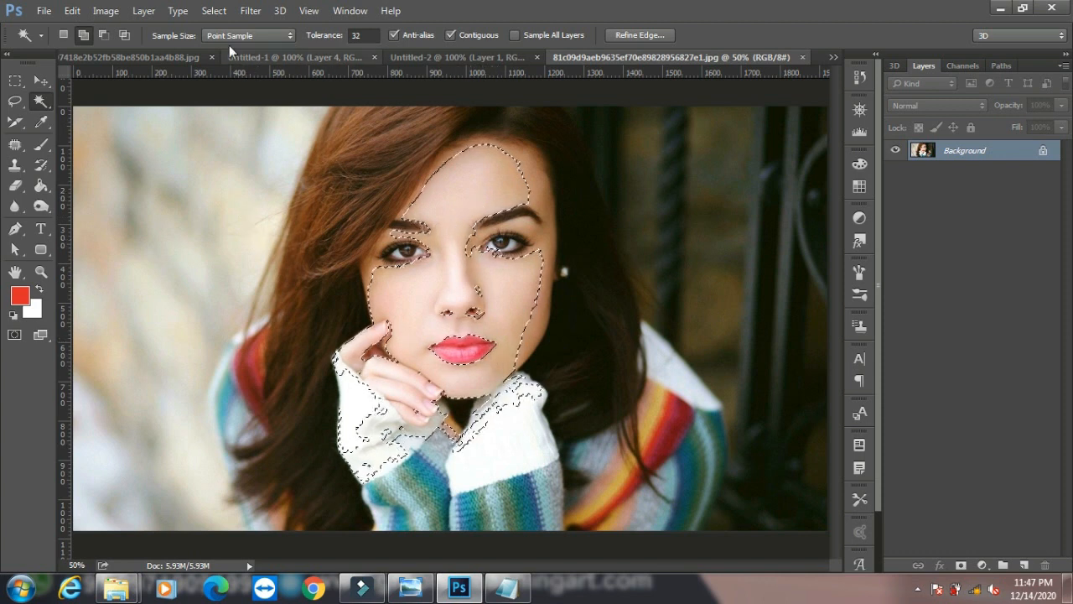
- Extend the facial skin selection to similar tones throughout the image with the Similar command
click(214, 11)
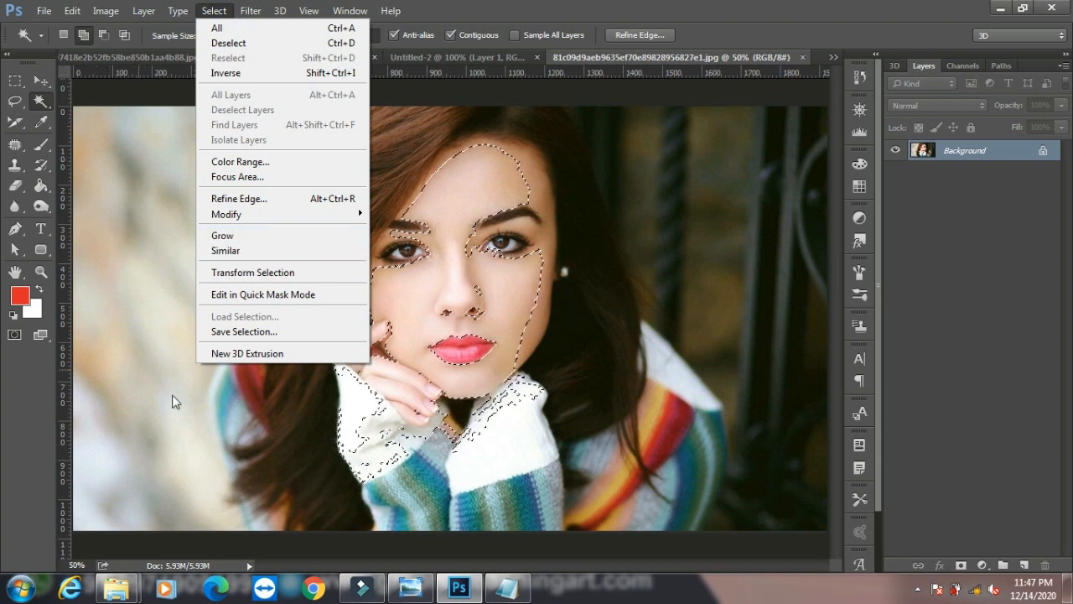
click(227, 251)
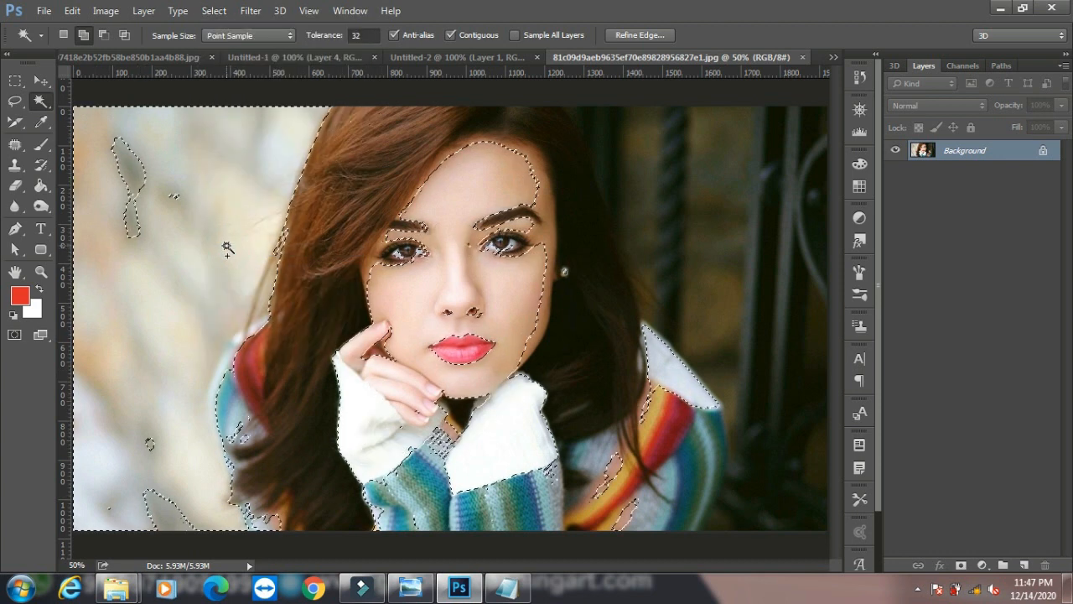
click(214, 10)
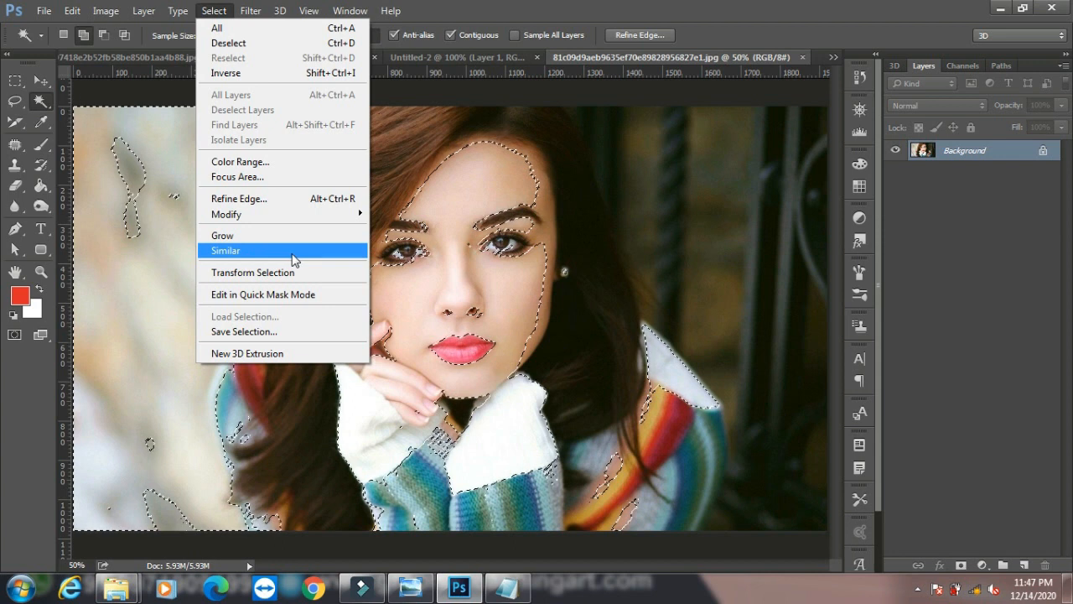
click(683, 154)
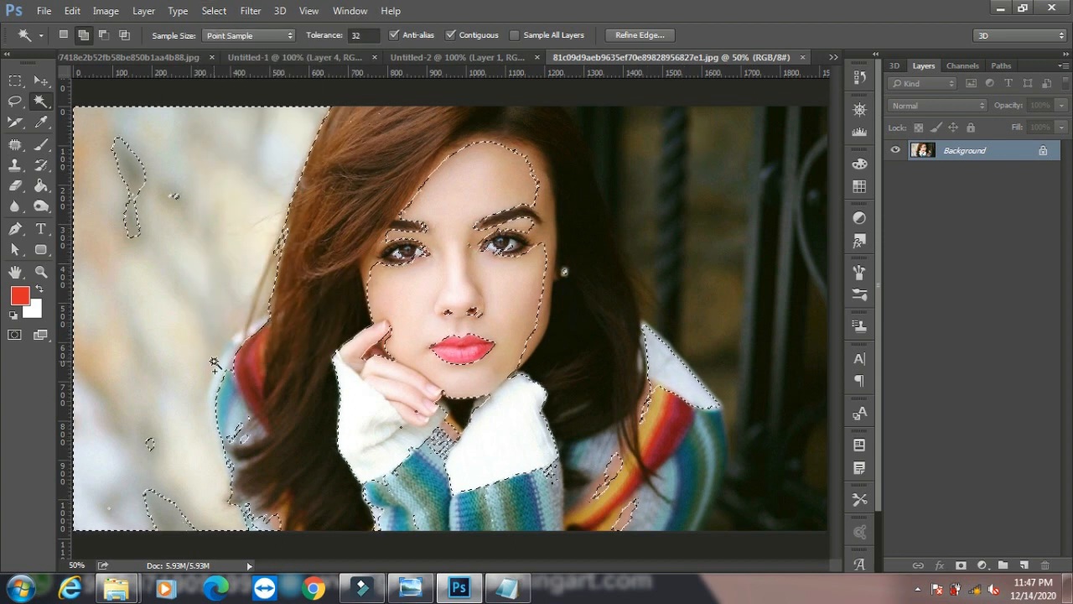
- Deselect everything and draw a rectangular marquee around the woman's face, from the hair down to her fingers
key(ctrl+d)
click(15, 81)
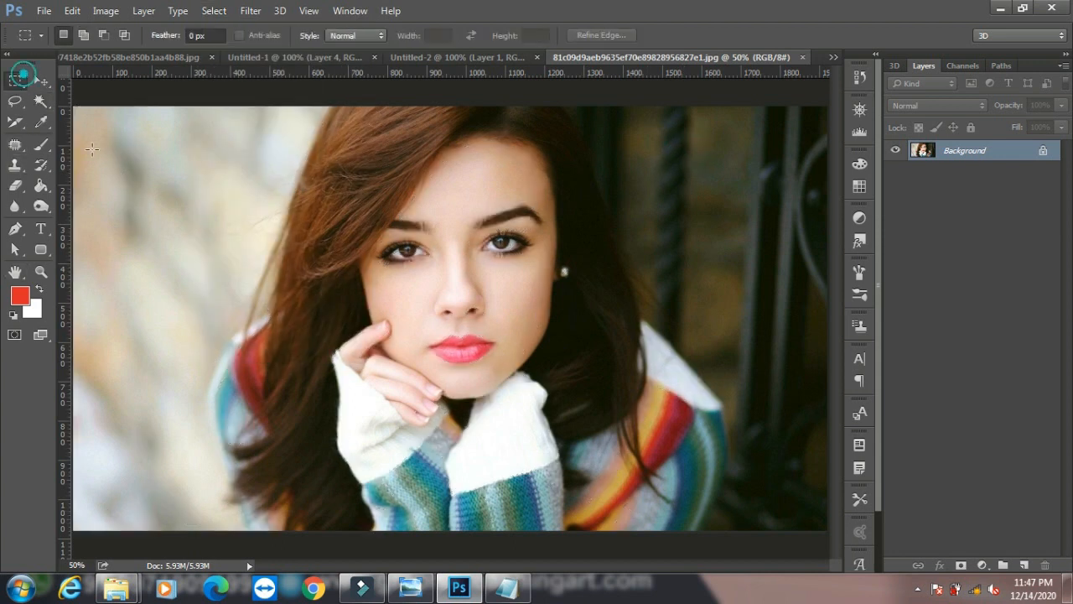
drag(258, 180, 584, 425)
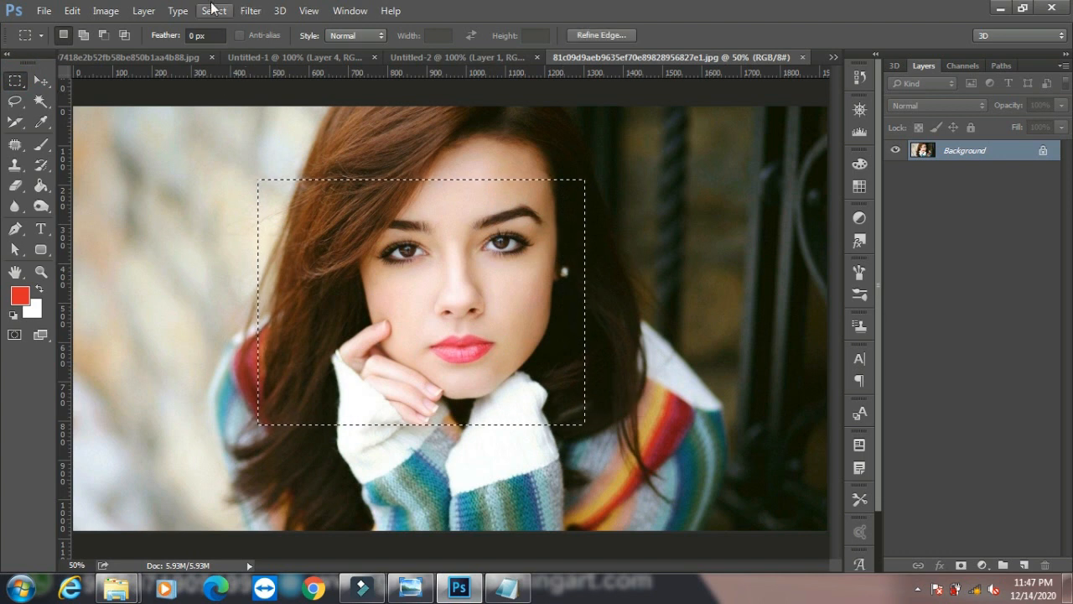
- Transform the rectangular selection to about 109% width and 88% height, rotated about -1.5°, and apply it
click(178, 11)
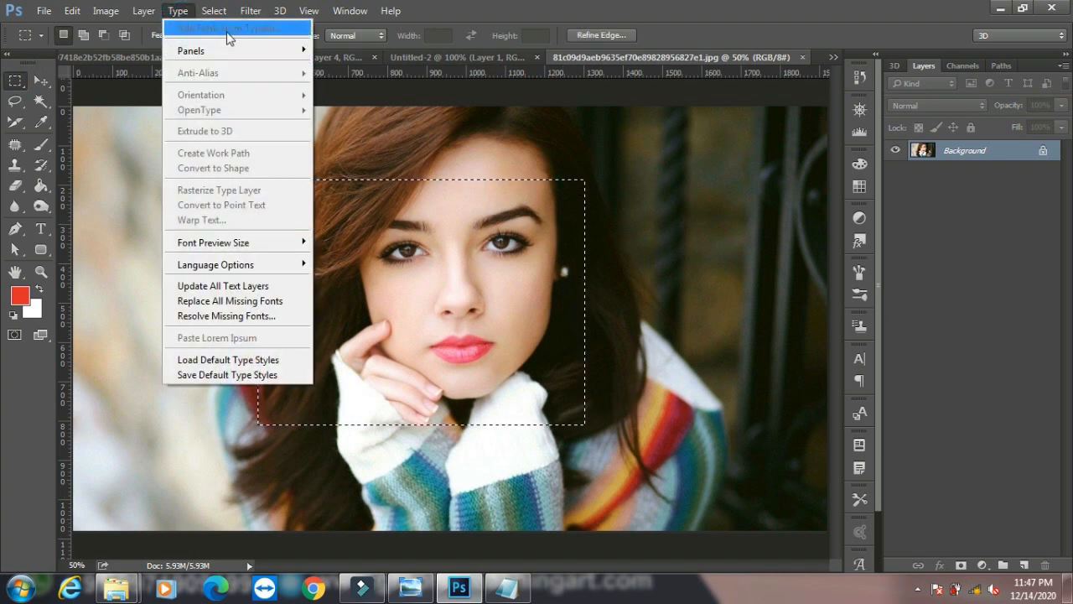
mouse_move(214, 11)
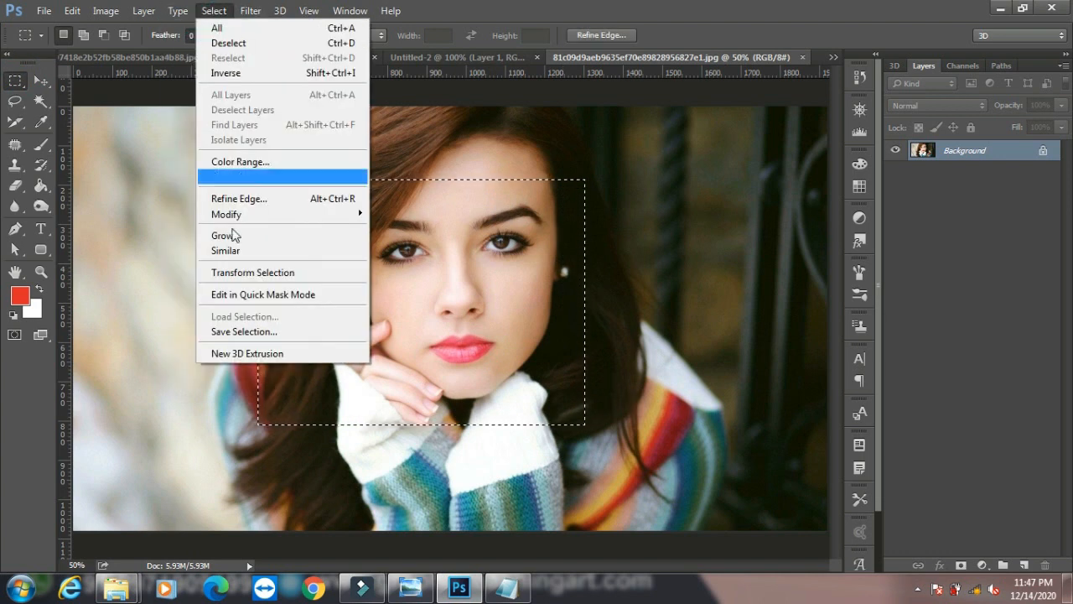
click(283, 281)
drag(584, 179, 629, 198)
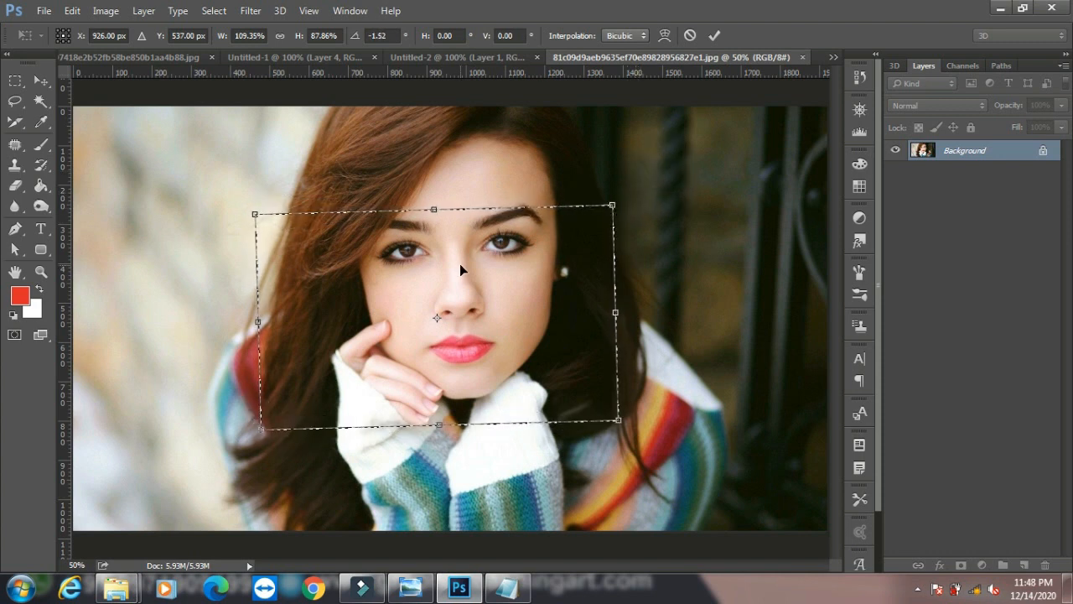
key(Return)
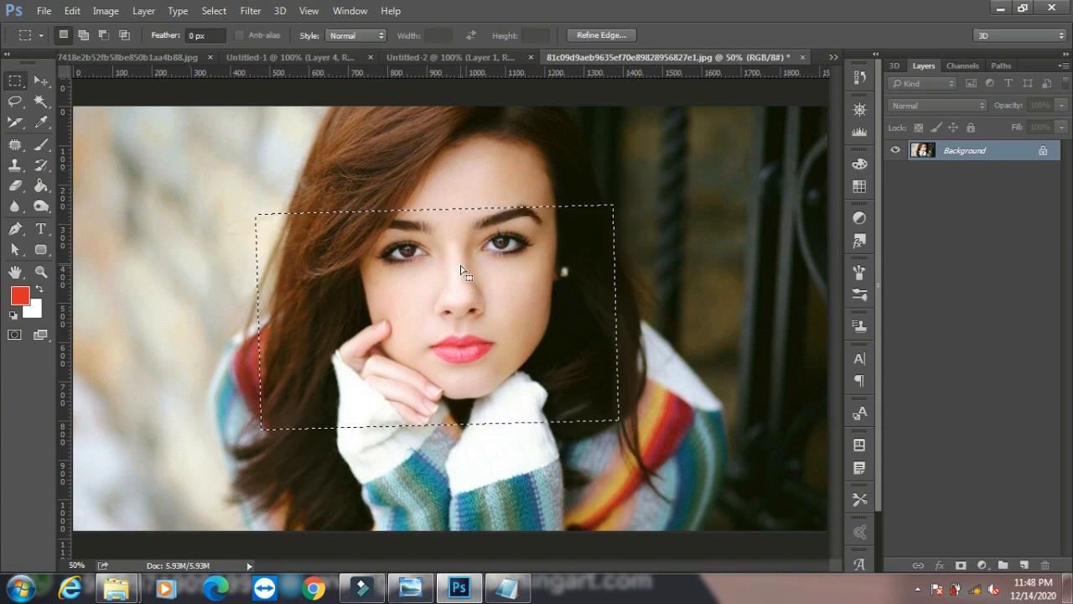
- Edit the selection in Quick Mask mode and paint mask dabs over the hair in its upper-left area with the 70 px scattered brush
click(214, 11)
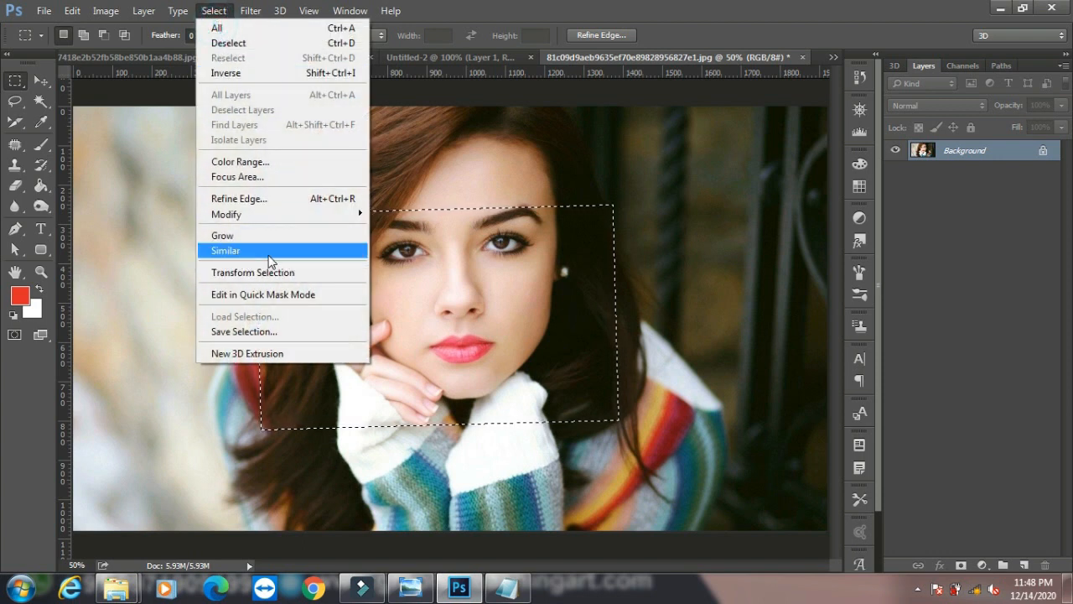
click(285, 299)
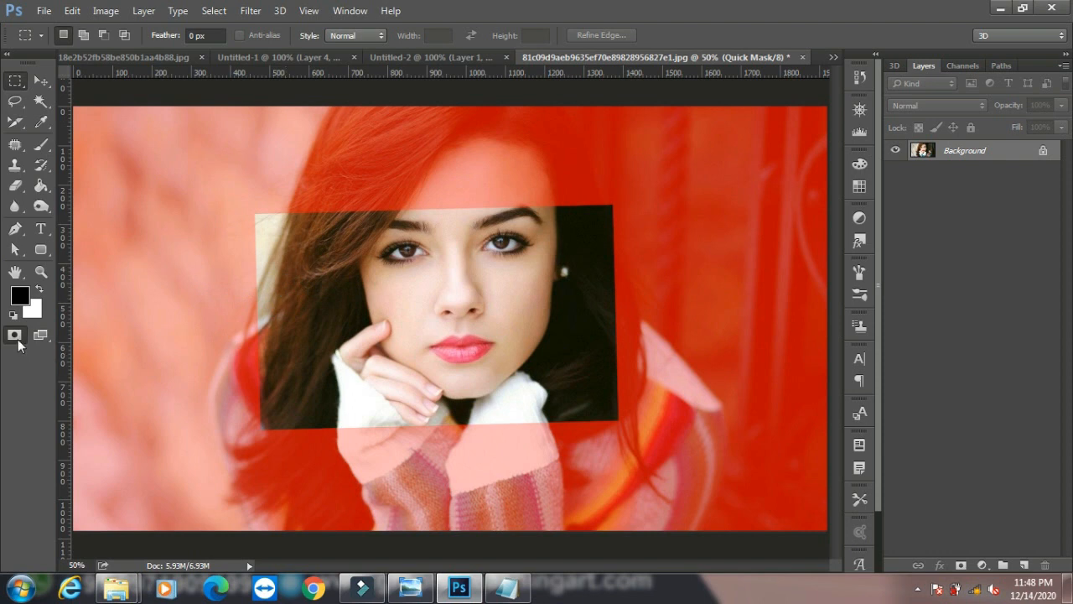
click(41, 144)
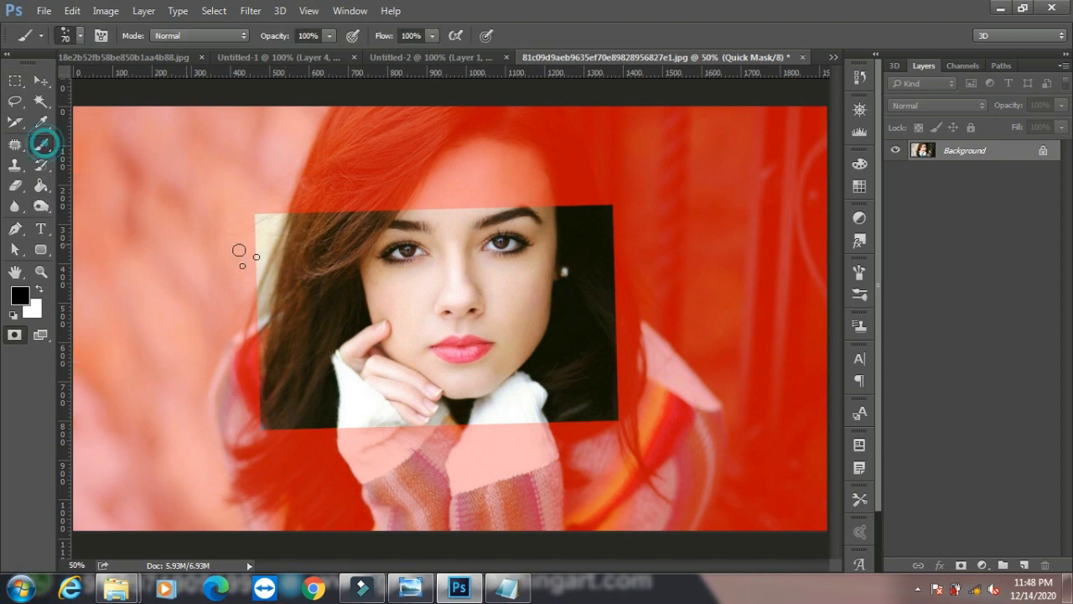
click(288, 231)
mouse_move(277, 254)
mouse_down()
mouse_move(300, 291)
mouse_move(369, 222)
mouse_up()
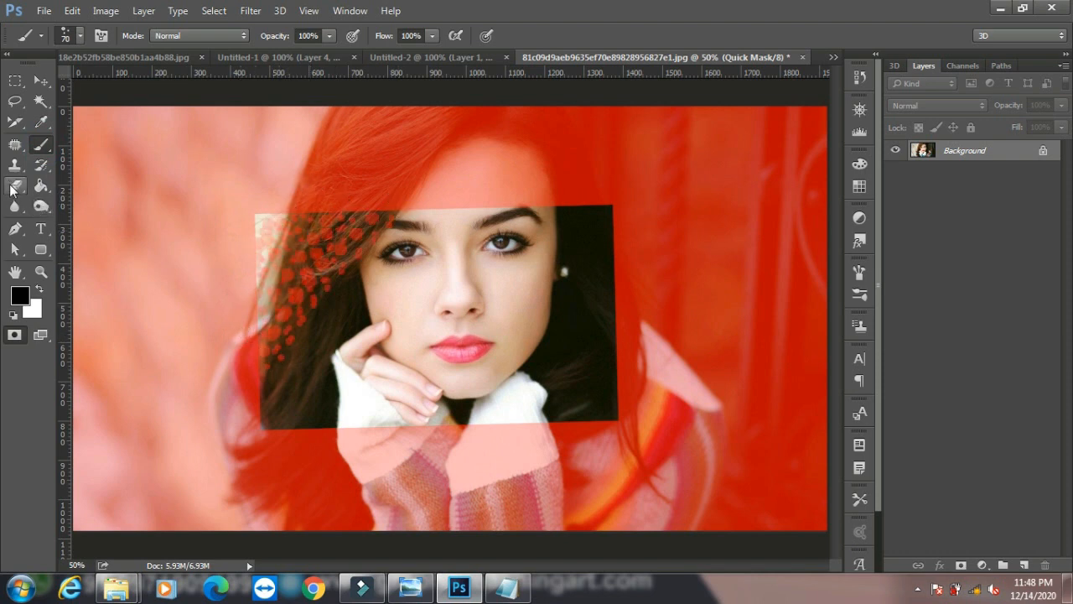
- Erase some of the mask at the unmasked area's upper-right corner with the Eraser, and leave Quick Mask mode
right_click(22, 185)
click(52, 186)
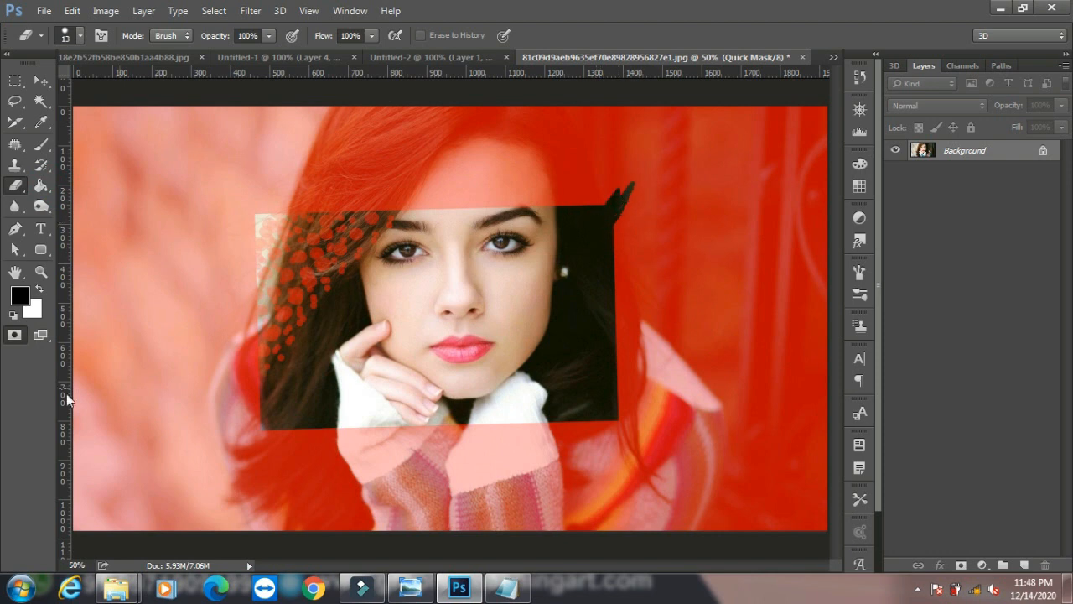
click(13, 335)
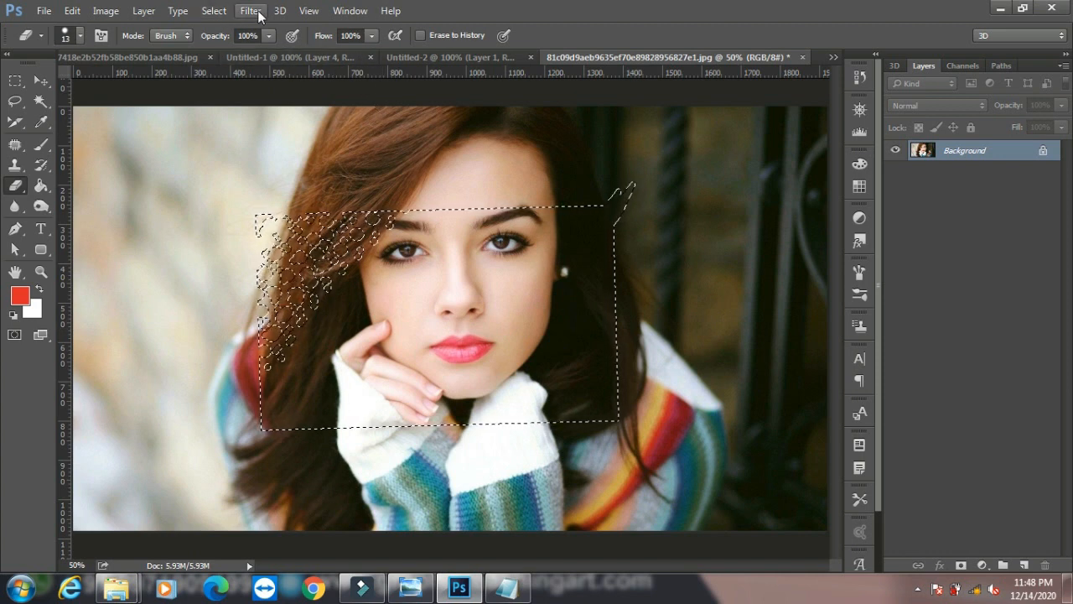
- Switch to a soft round brush with 0% hardness, clear the selection, and reduce the brush size to 25 px for the lips
click(41, 144)
click(107, 143)
click(77, 37)
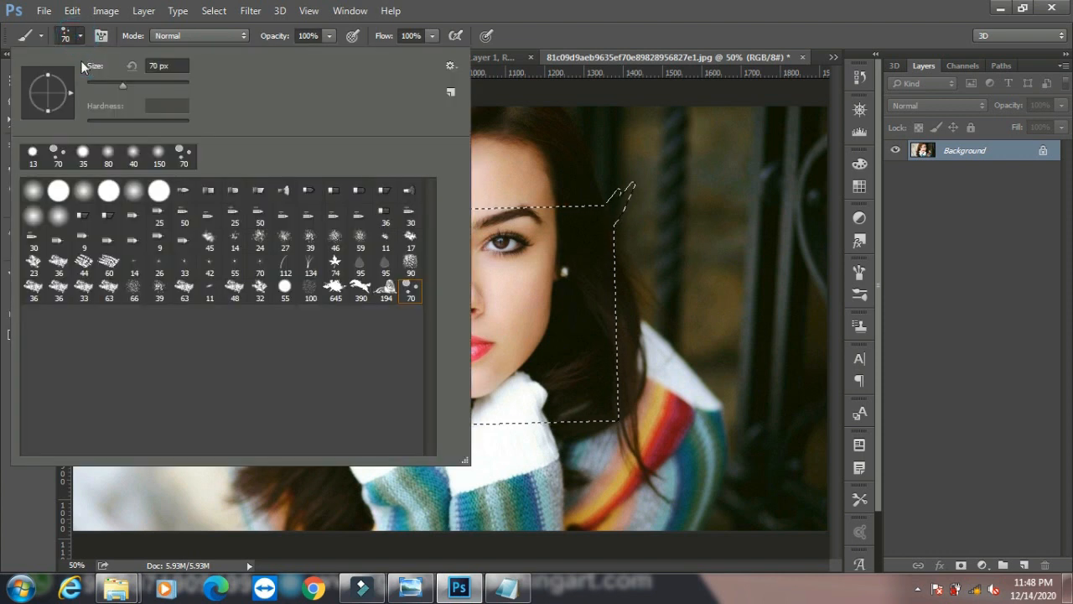
click(84, 193)
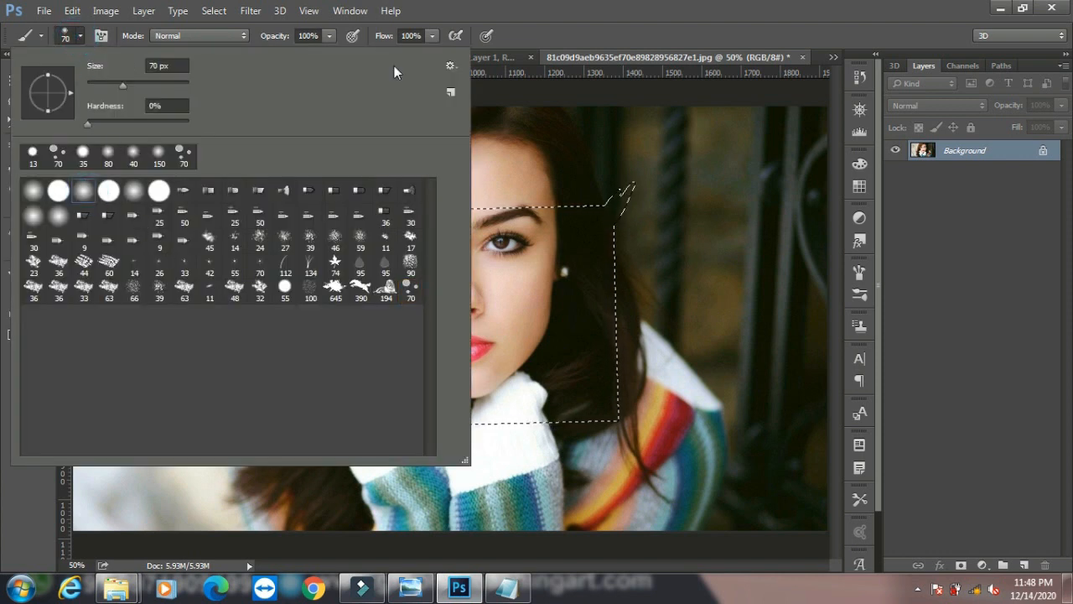
click(524, 24)
key(ctrl+d)
key(ctrl+plus)
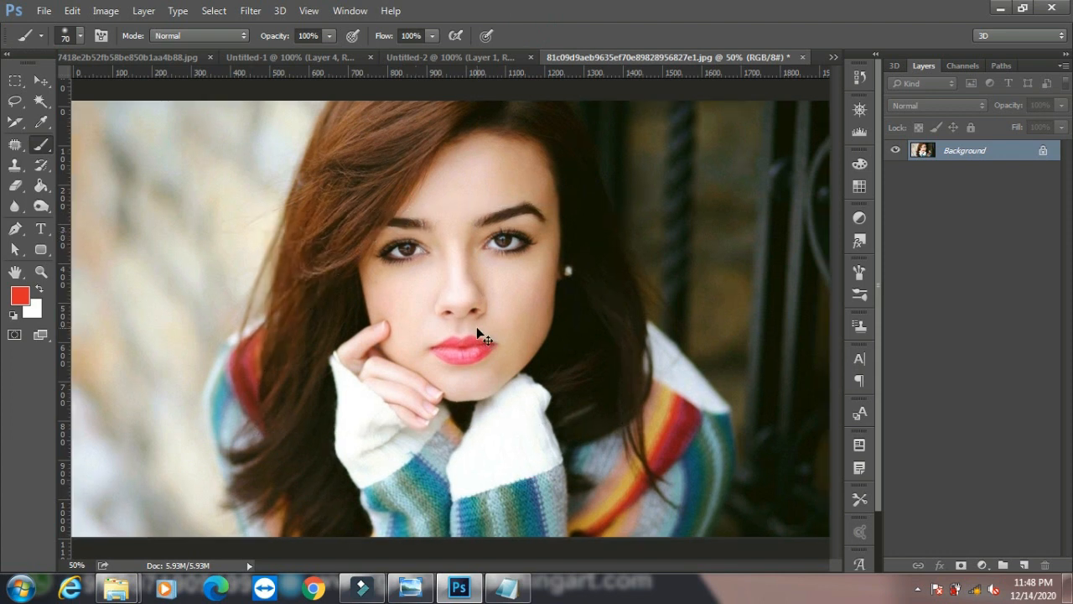
key(ctrl+plus)
key(ctrl+plus)
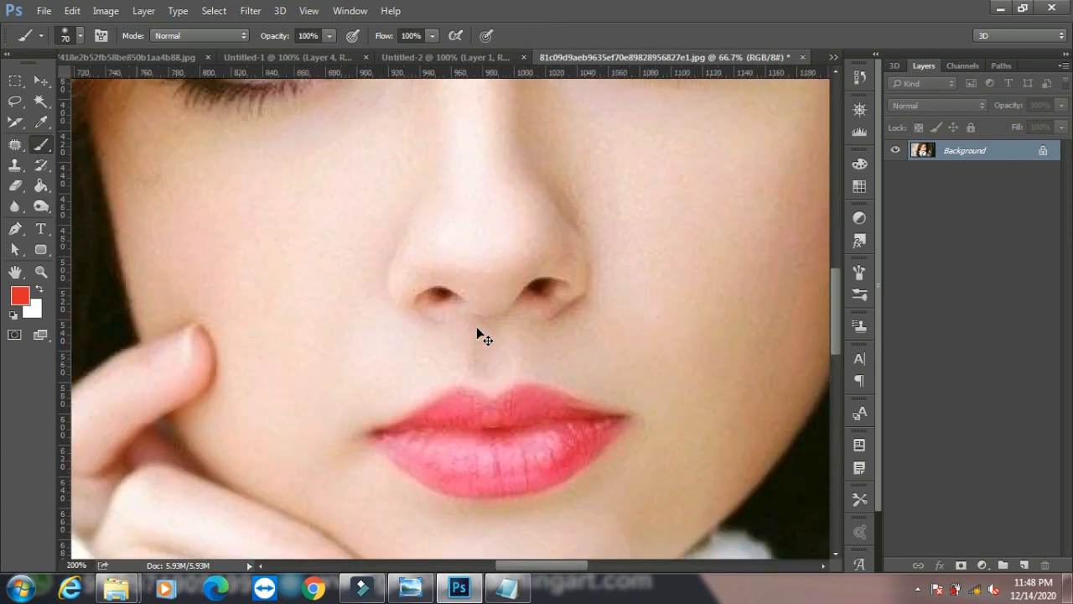
key(bracketleft)
key(bracketleft)
key(bracketleft)
key(bracketleft)
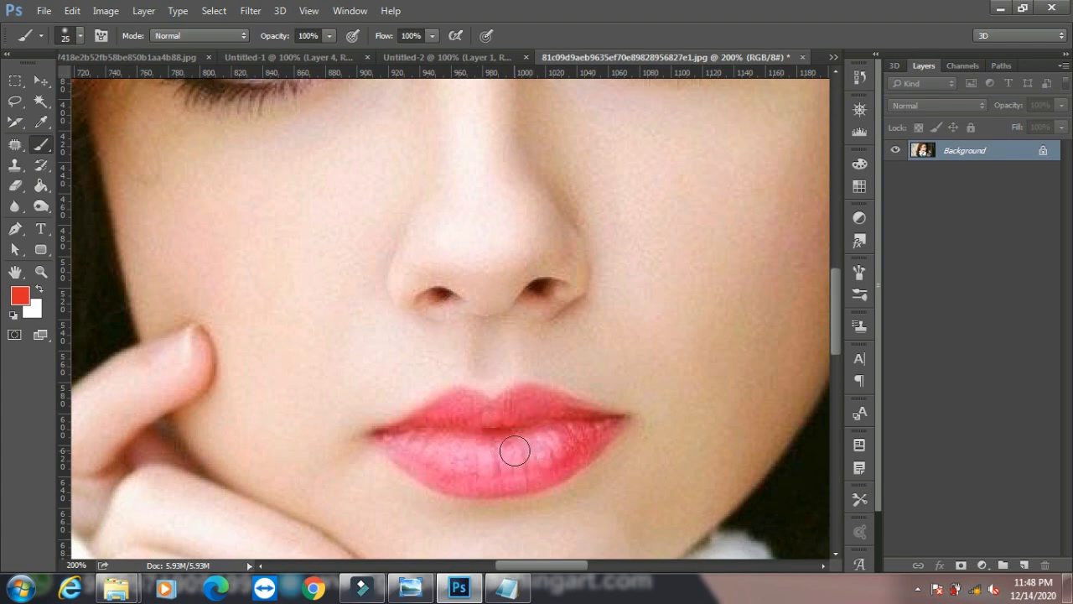
- Paint over the woman's lips in Quick Mask mode and convert the mask into a selection
click(221, 11)
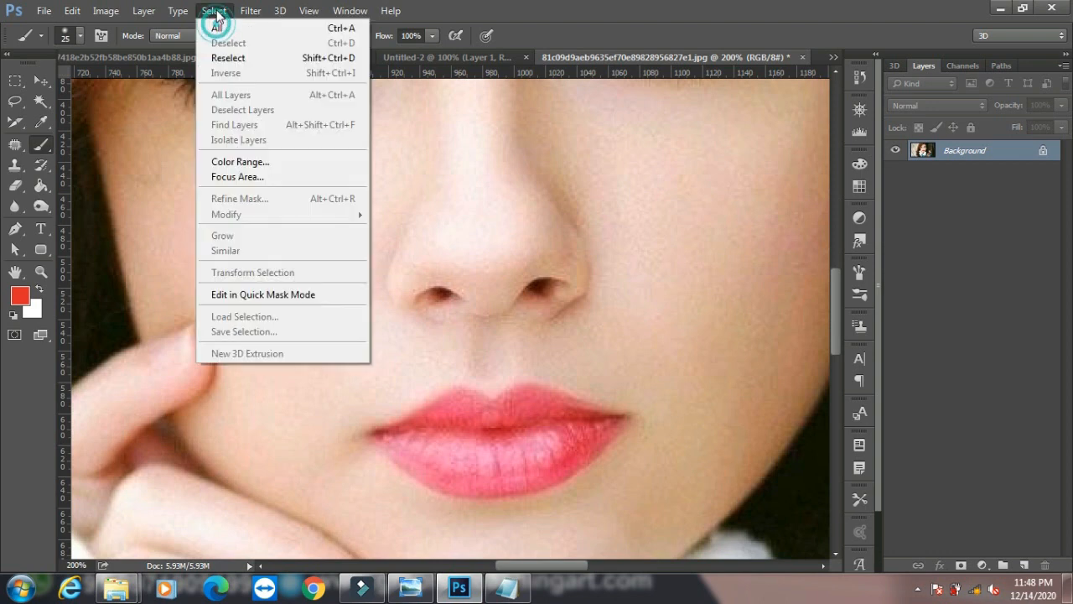
click(267, 295)
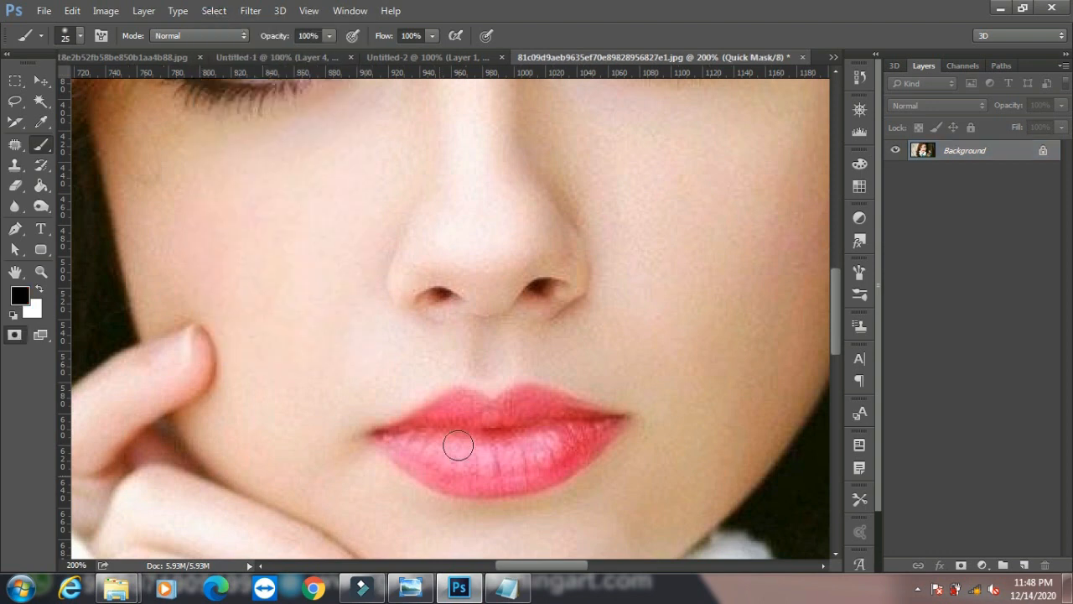
mouse_move(395, 435)
mouse_down()
mouse_move(464, 404)
mouse_move(489, 418)
mouse_move(537, 403)
mouse_move(619, 425)
mouse_move(562, 465)
mouse_move(460, 477)
mouse_move(471, 479)
mouse_move(419, 464)
mouse_move(393, 439)
mouse_move(564, 438)
mouse_up()
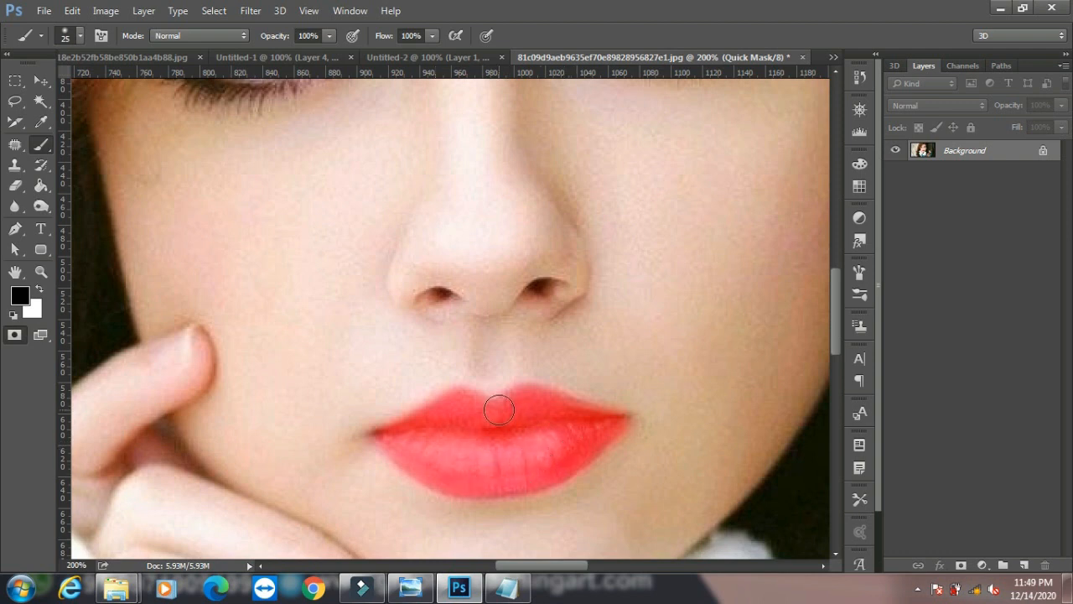
key(ctrl+minus)
key(ctrl+minus)
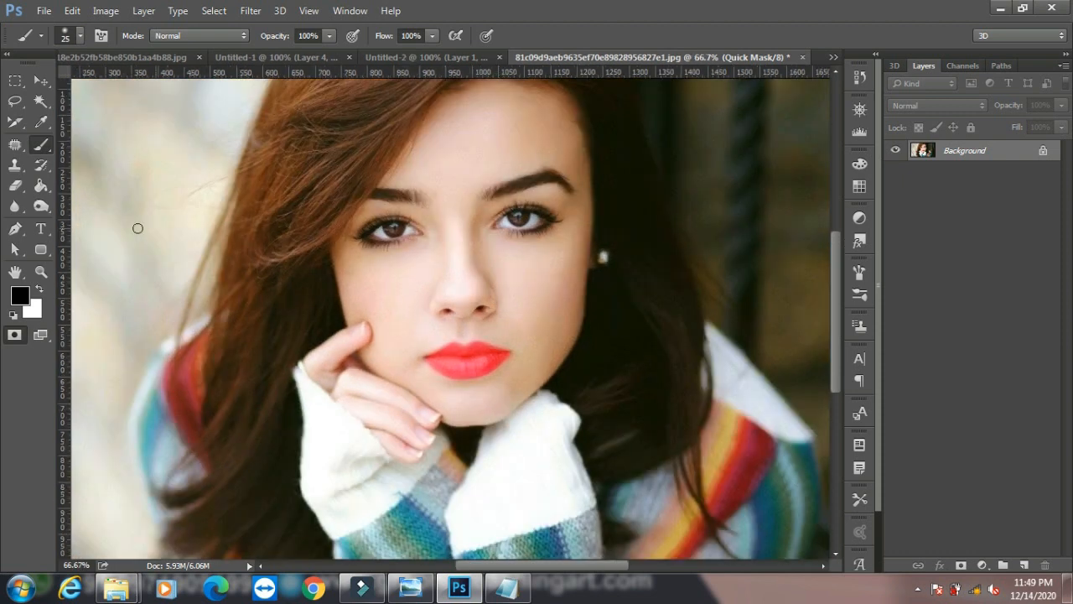
click(16, 335)
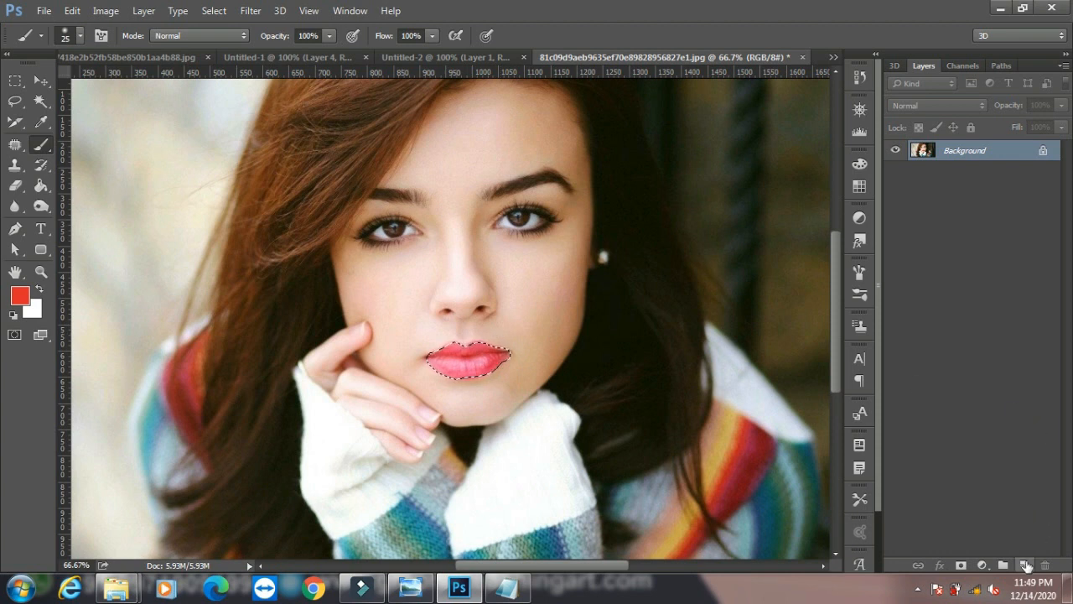
- Add a new layer and set the foreground colour to dark red 770505
click(1025, 566)
click(19, 295)
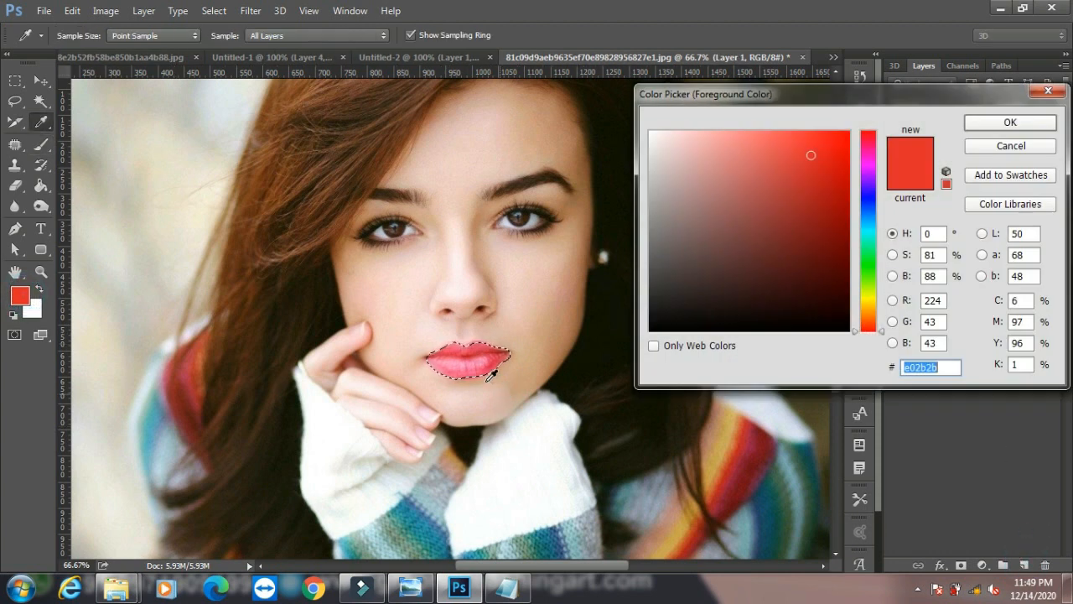
click(841, 238)
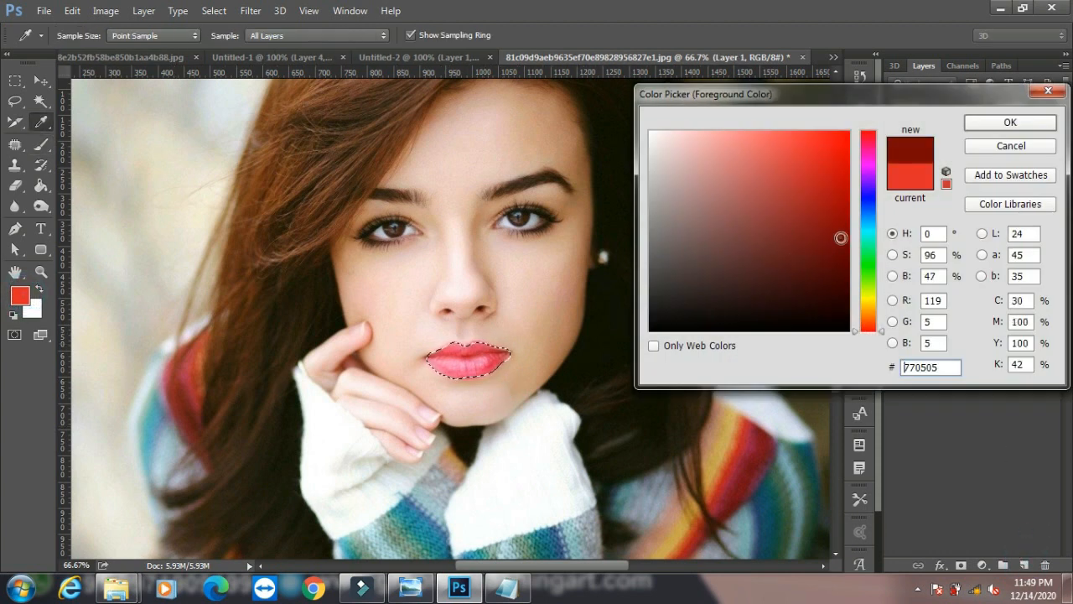
click(1011, 123)
key(b)
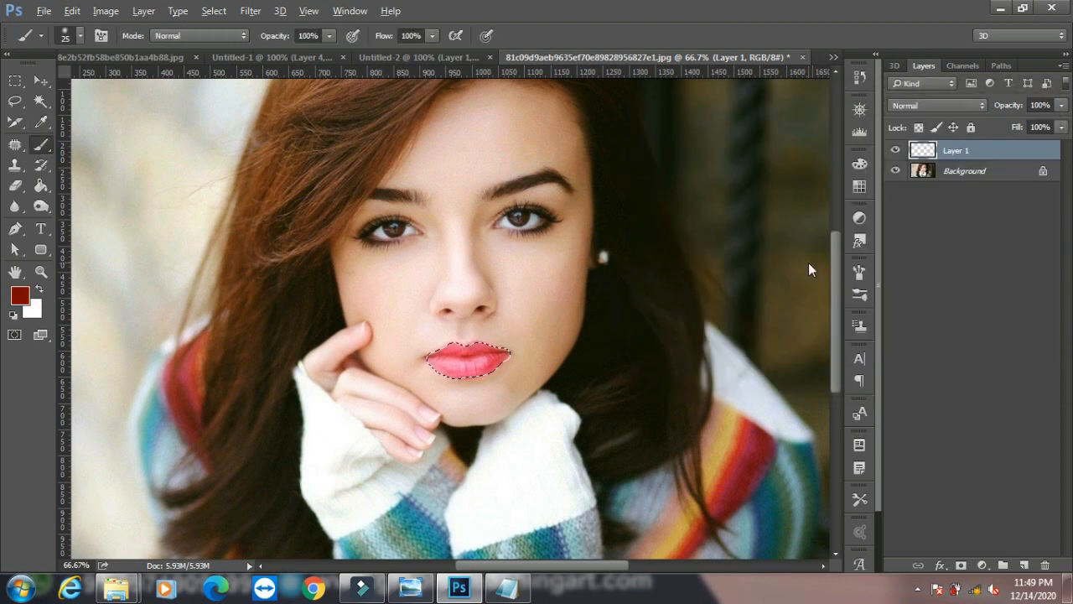
- Invert the selection so only the lips are selected, and fill them with the dark red foreground colour on the new layer
key(alt+BackSpace)
key(ctrl+z)
key(ctrl+minus)
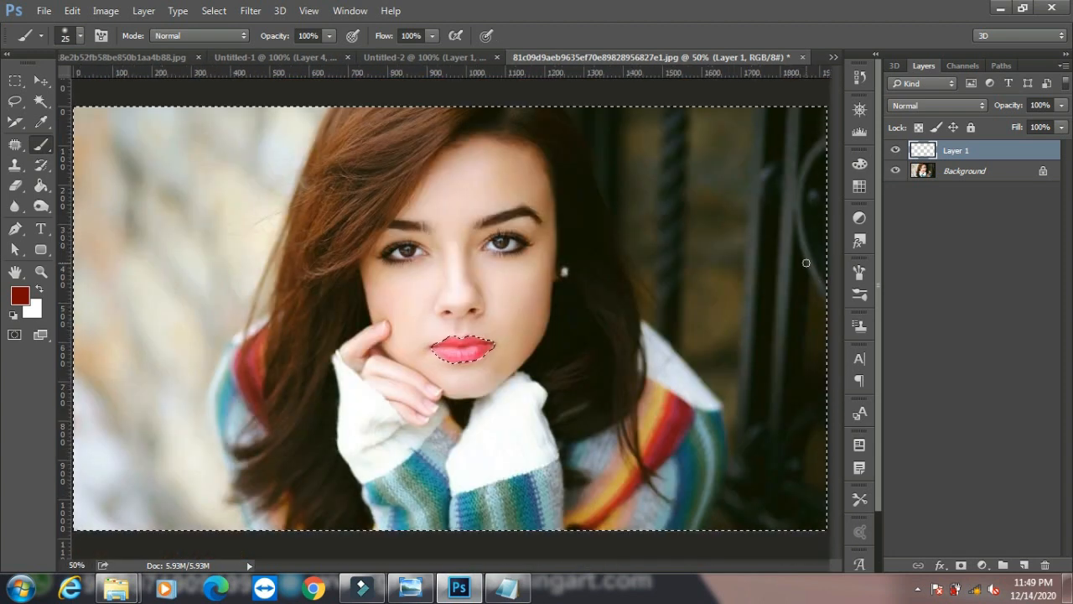
click(214, 10)
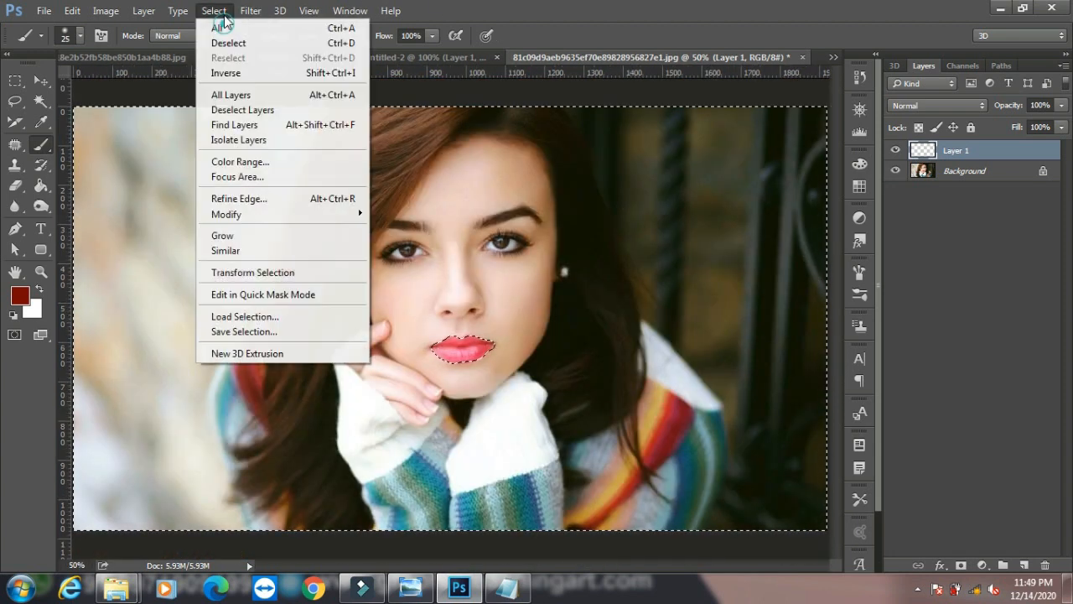
click(268, 73)
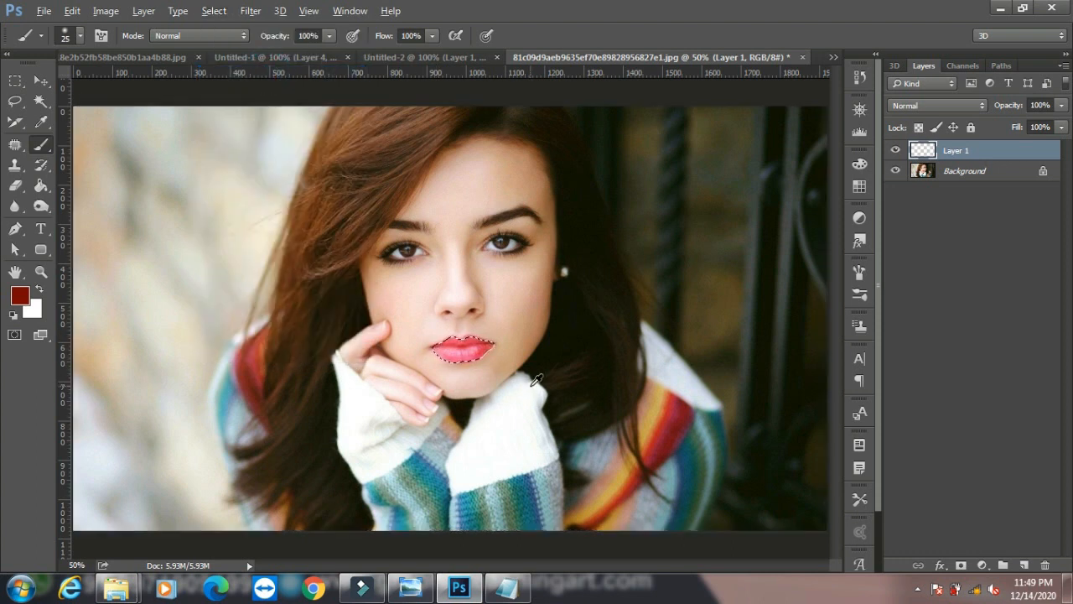
key(alt+BackSpace)
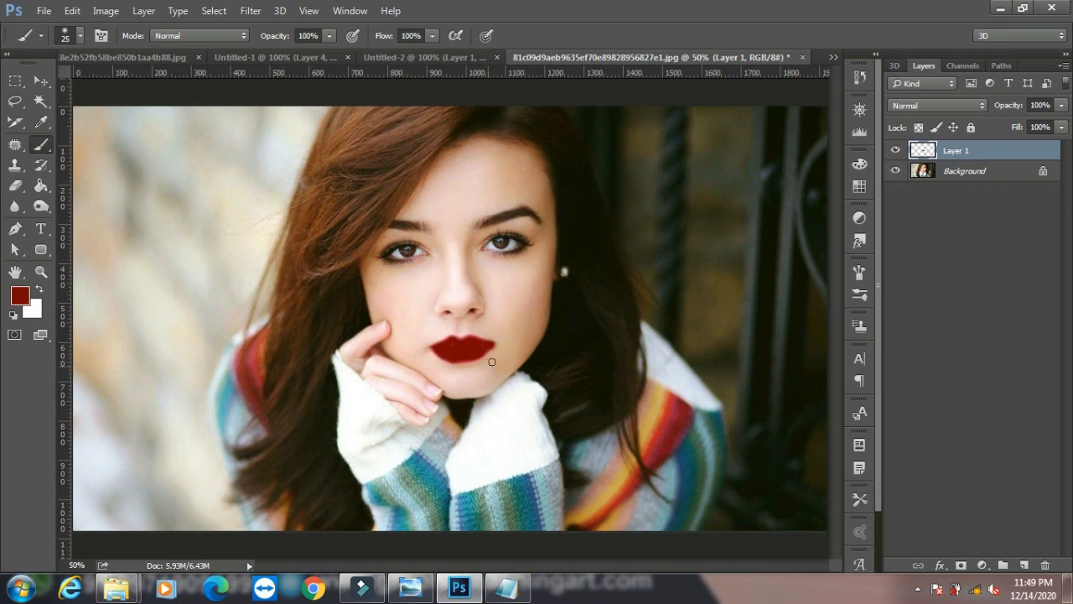
- Set the dark red lips layer's blend mode to Color Burn
click(39, 79)
click(948, 110)
click(947, 110)
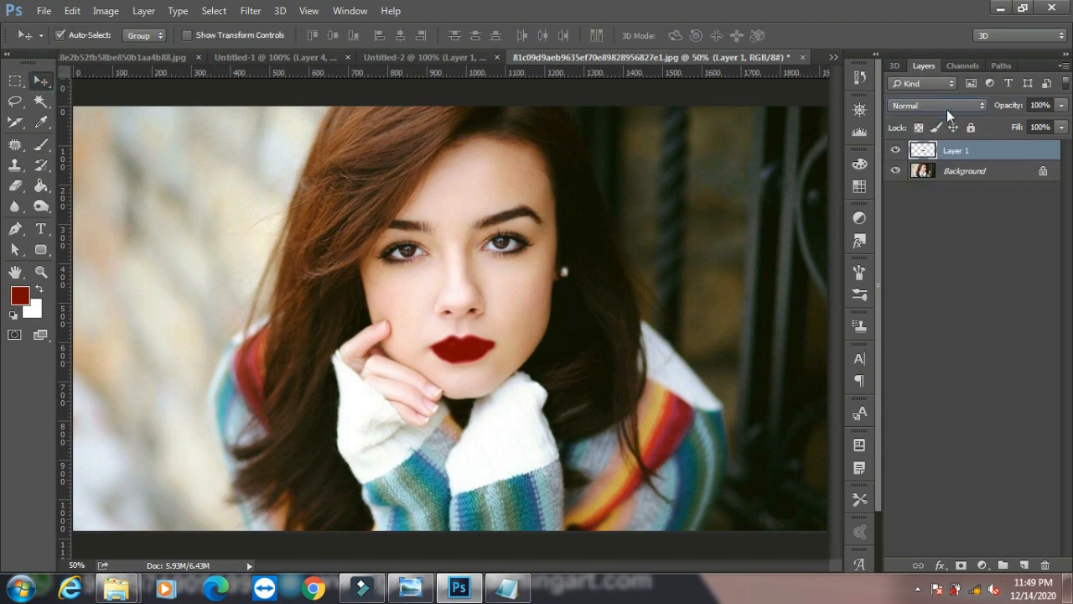
key(Down)
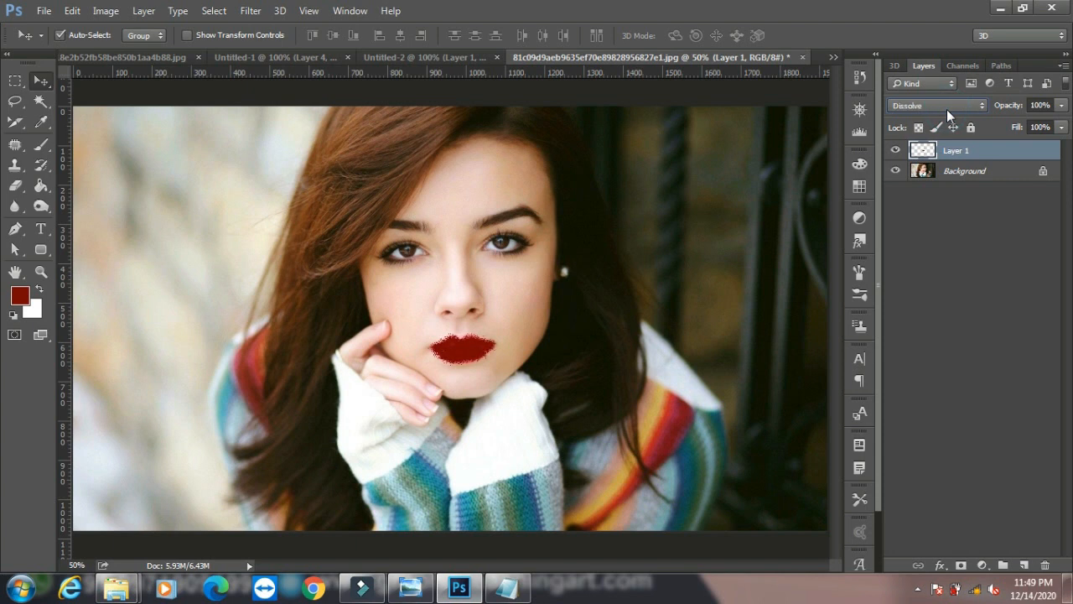
key(Down)
key(Down)
key(Down)
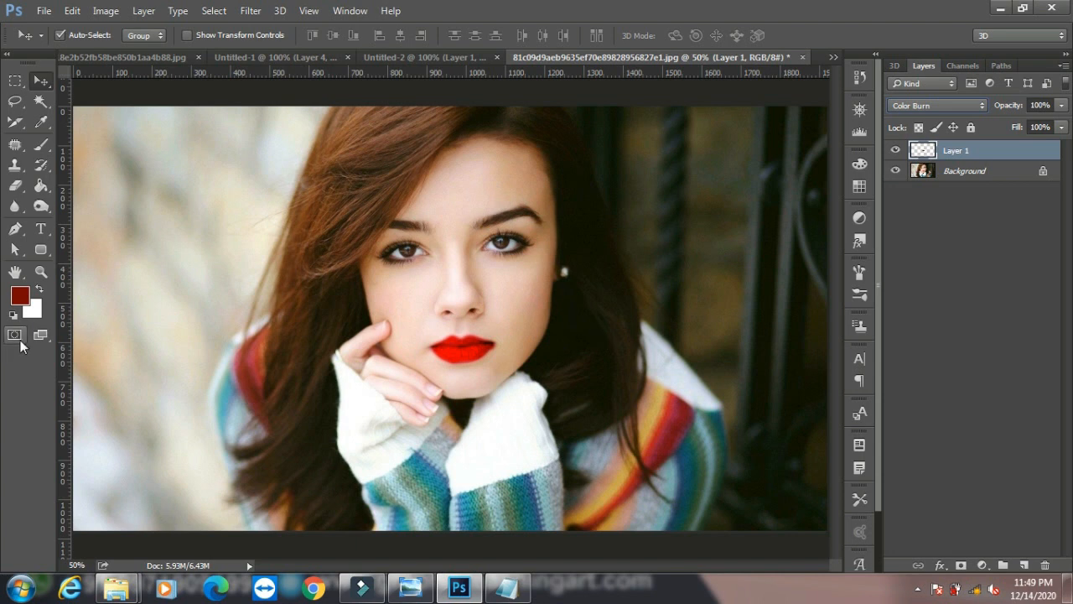
- Hide Layer 1 and select the woman's facial skin on the Background layer with the Magic Wand
click(897, 151)
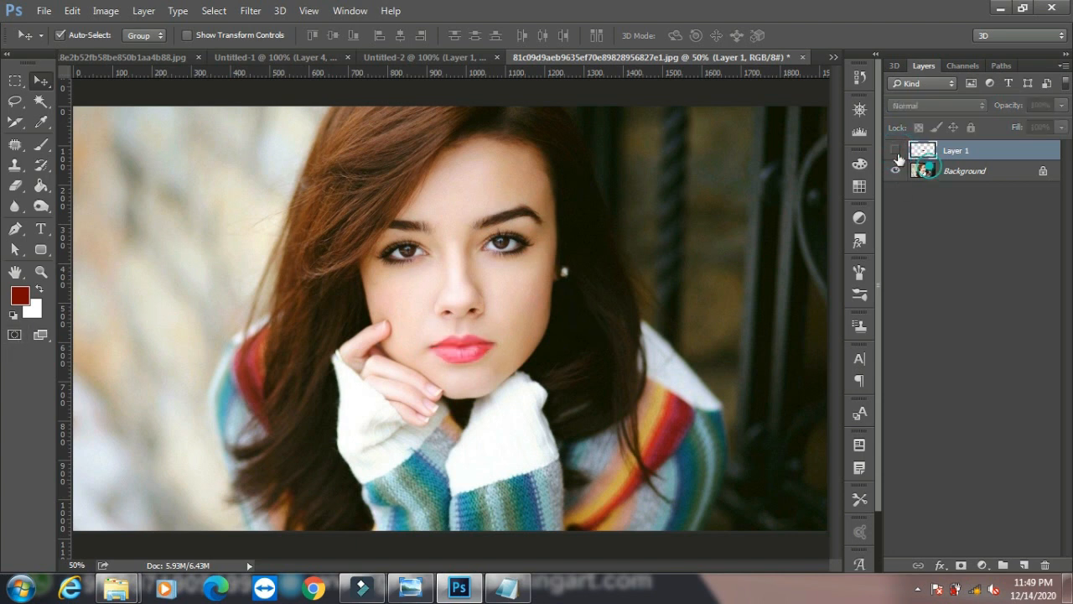
click(931, 170)
click(213, 11)
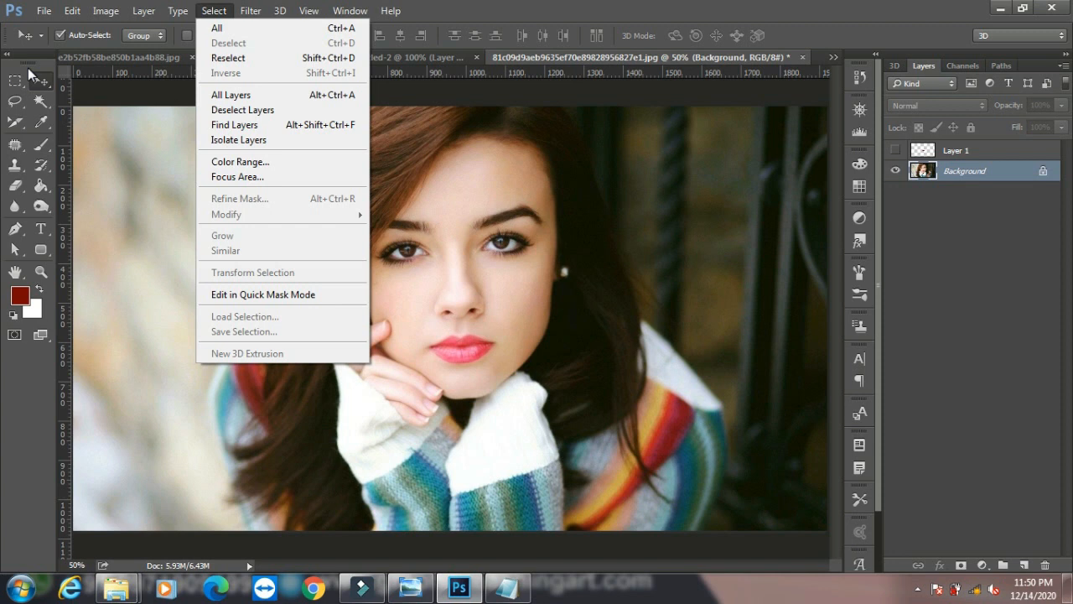
click(40, 100)
click(41, 100)
click(450, 195)
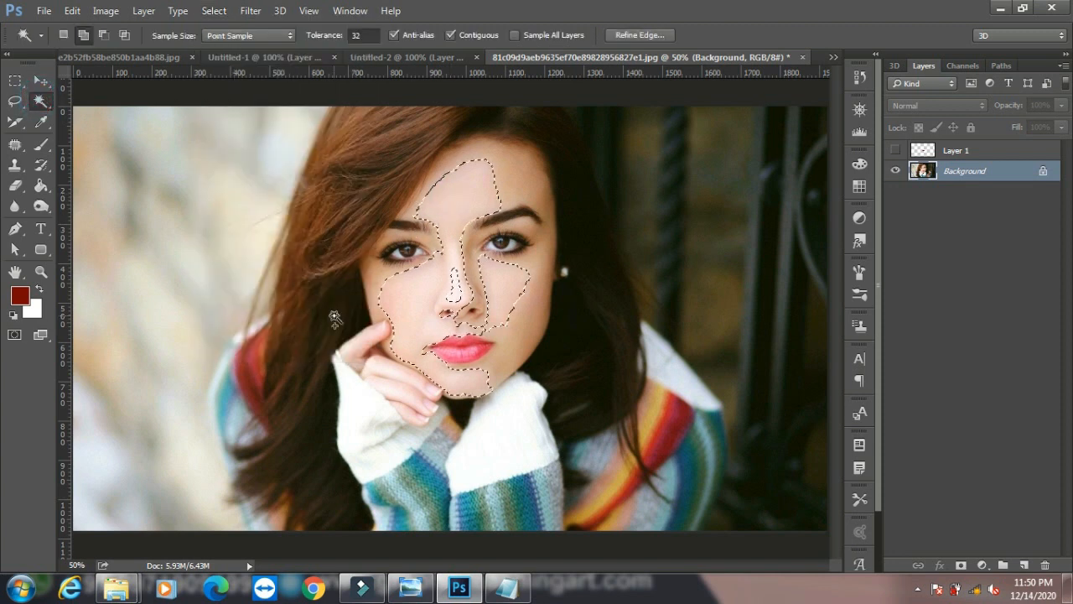
- Save the face selection as a new channel named gdgd
click(213, 10)
click(263, 333)
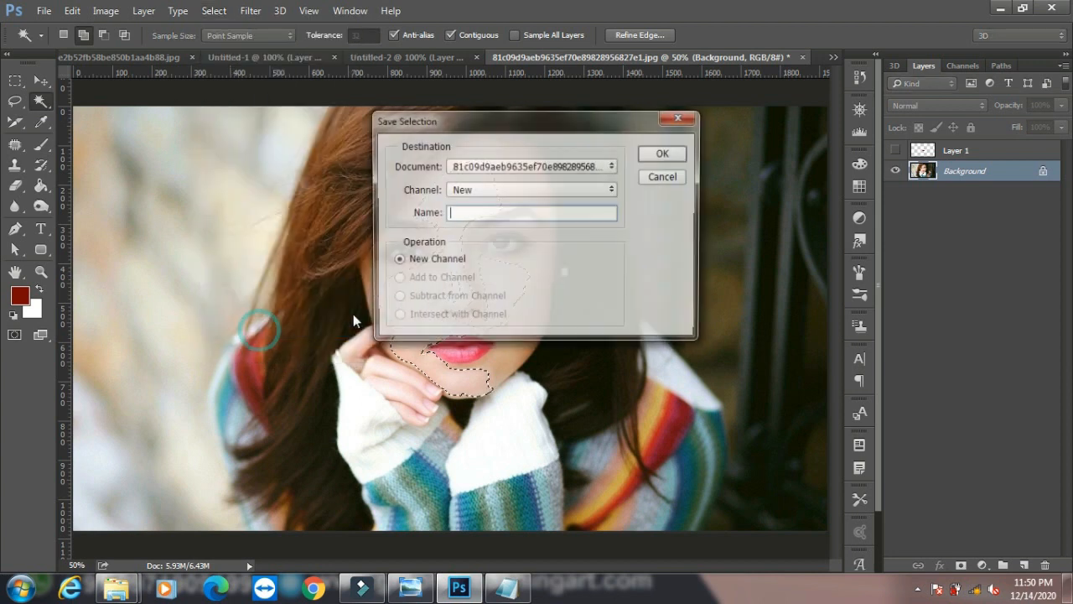
text(gdgd)
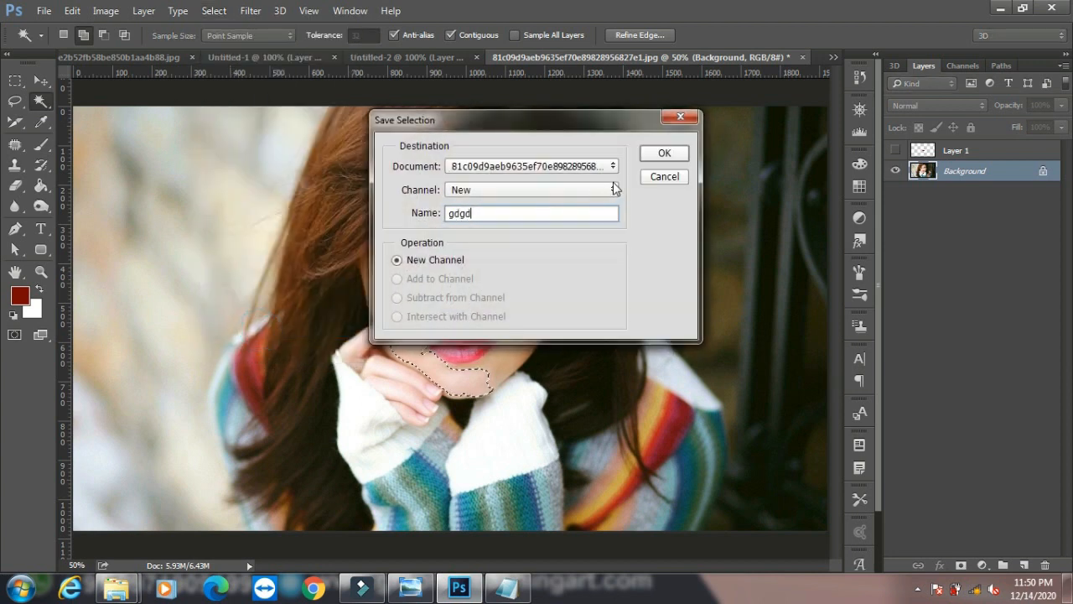
click(664, 153)
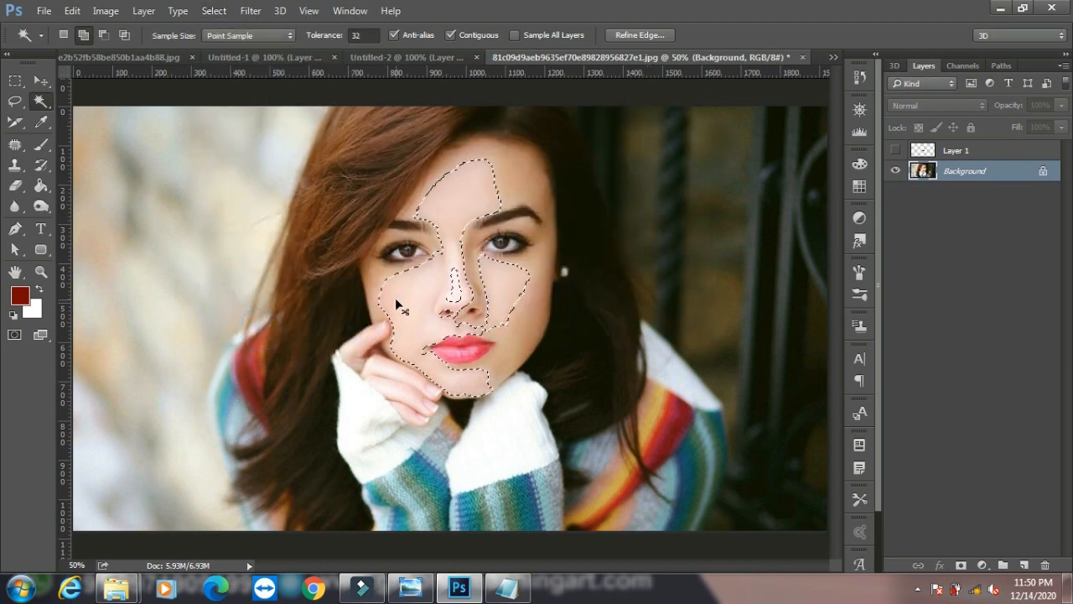
- Clear the selection and load the saved selection from the gdgd channel as a new selection
key(ctrl+d)
click(203, 10)
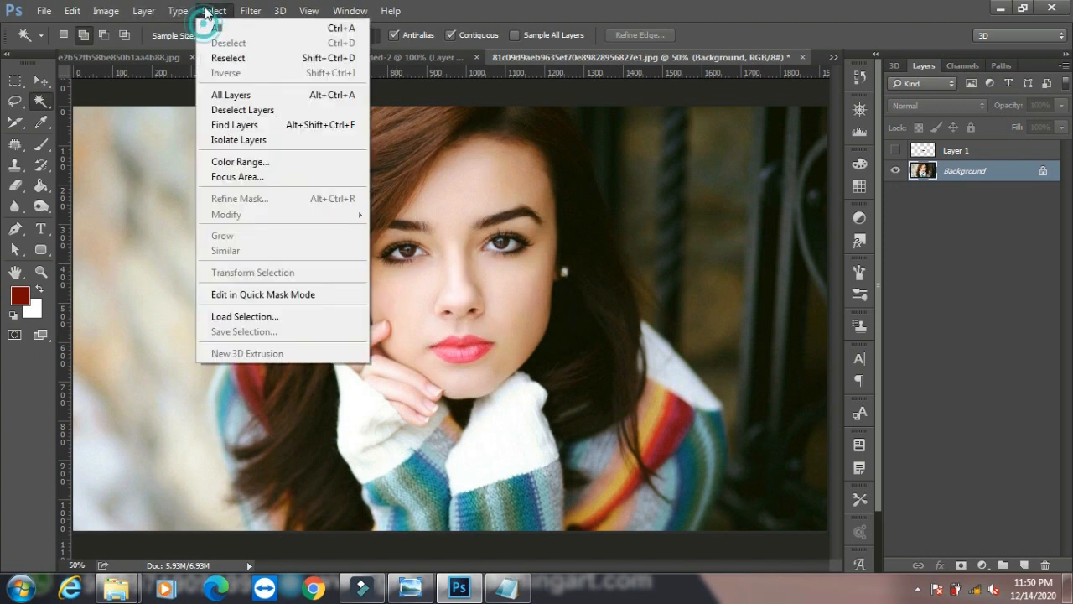
click(227, 316)
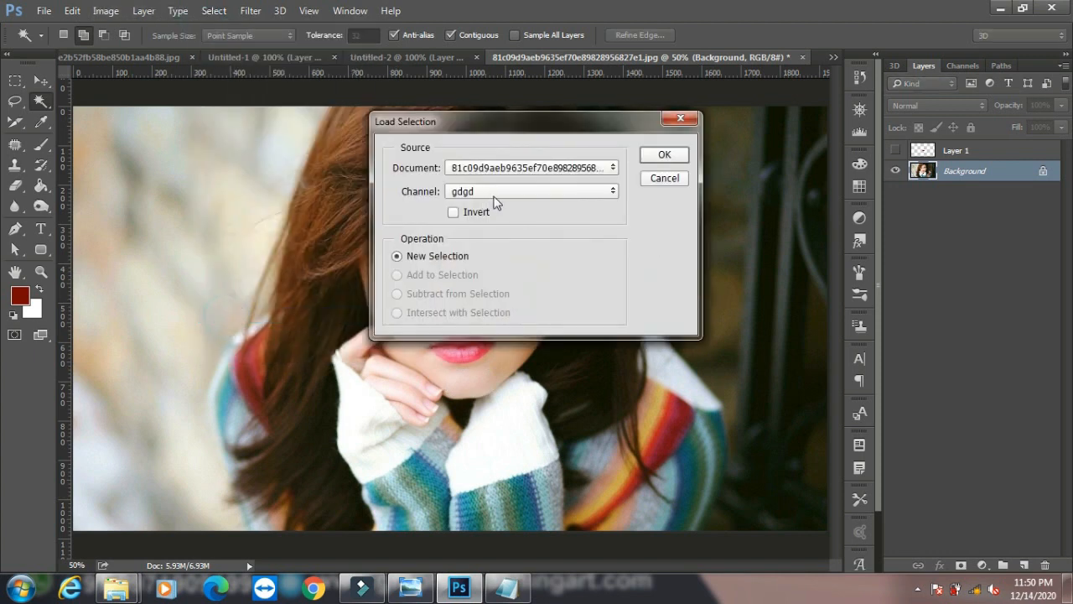
click(665, 156)
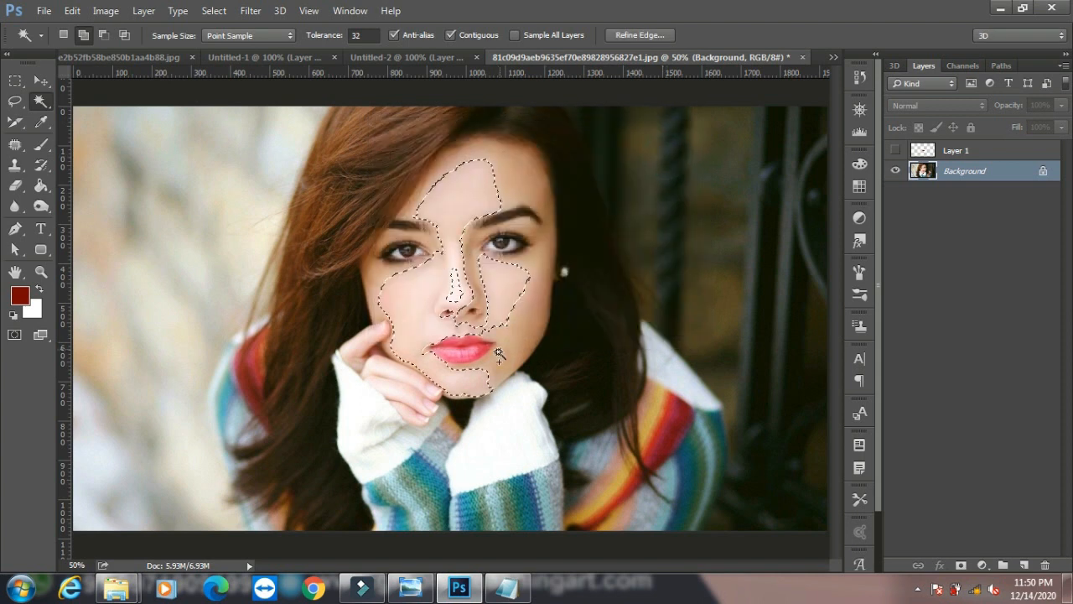
- Clear the loaded selection and draw a rectangular marquee around the woman's face
click(212, 10)
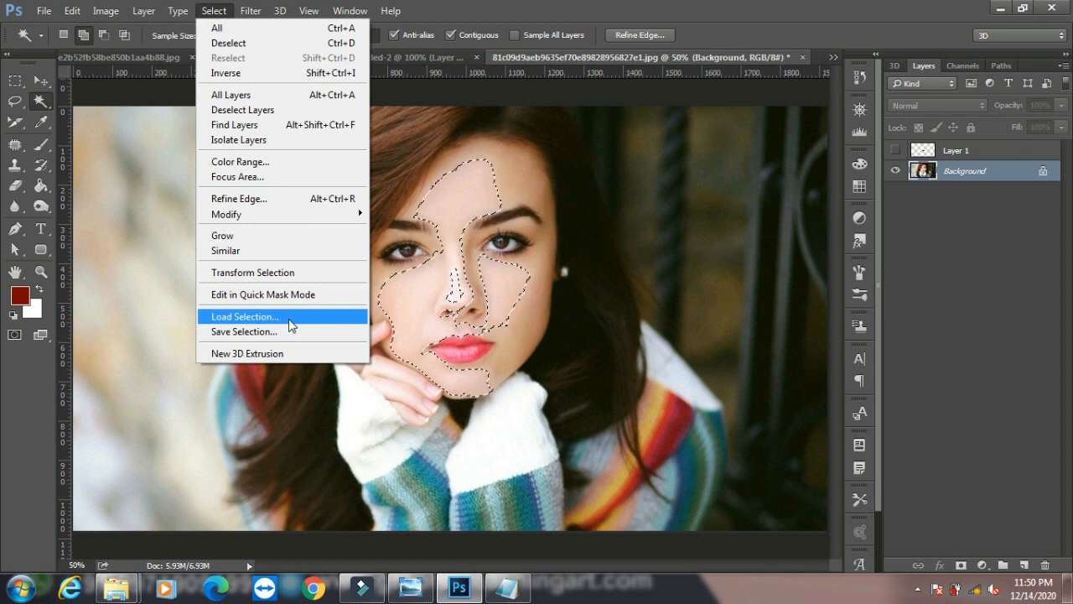
click(40, 80)
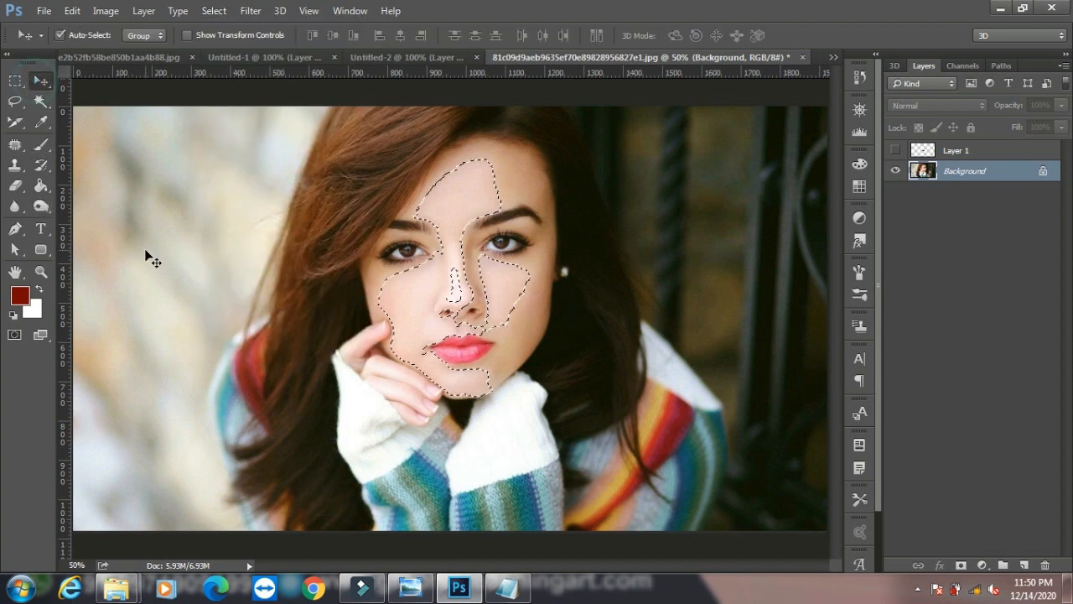
key(ctrl+d)
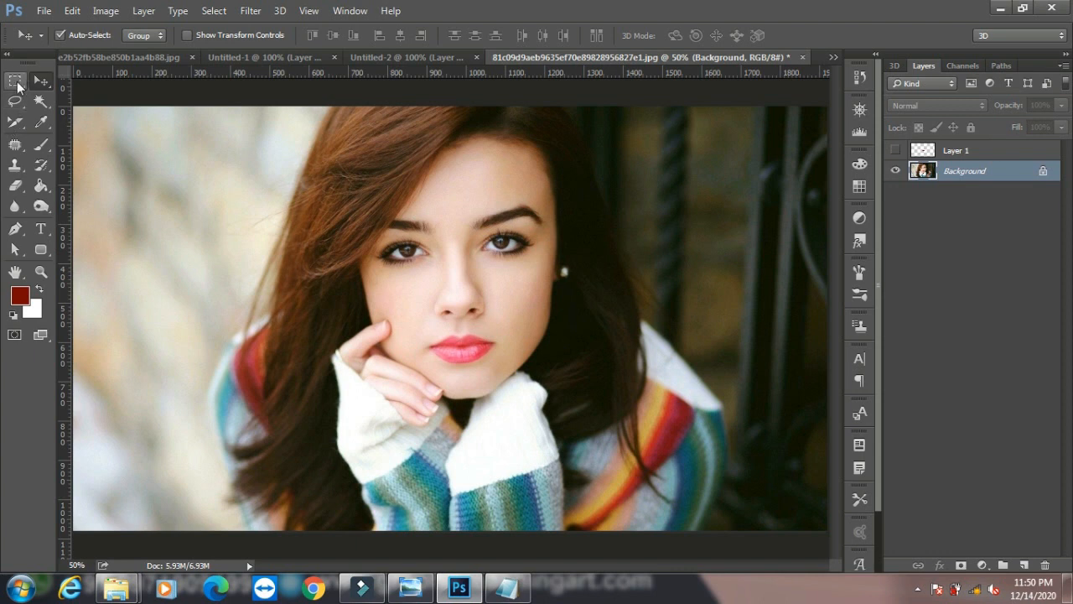
click(17, 83)
drag(305, 159, 569, 370)
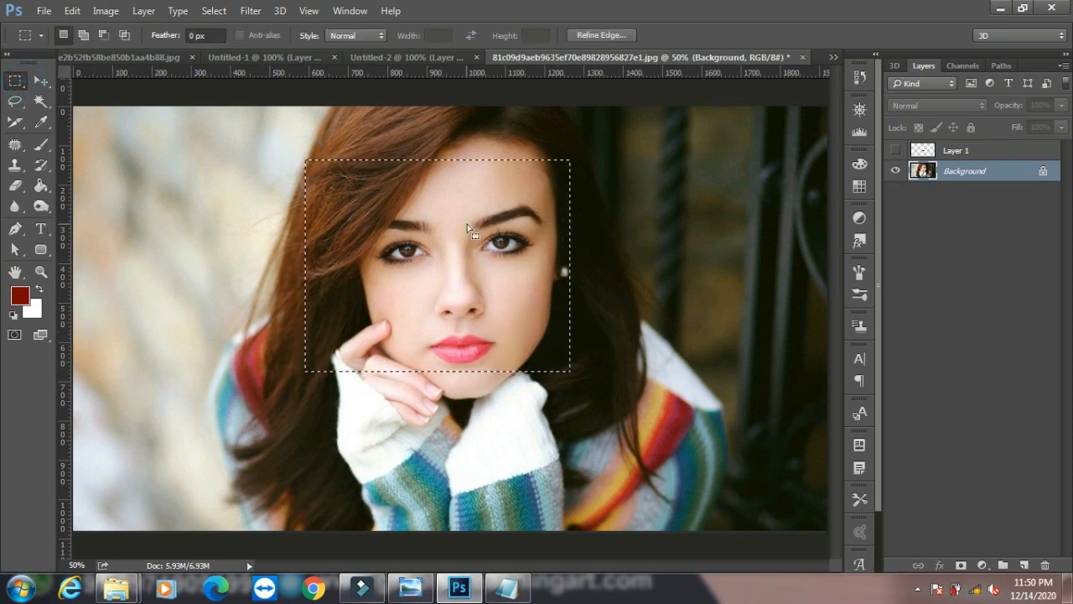
- Create a new 3D extrusion from the rectangular selection and rotate the resulting box to show its top face
click(214, 10)
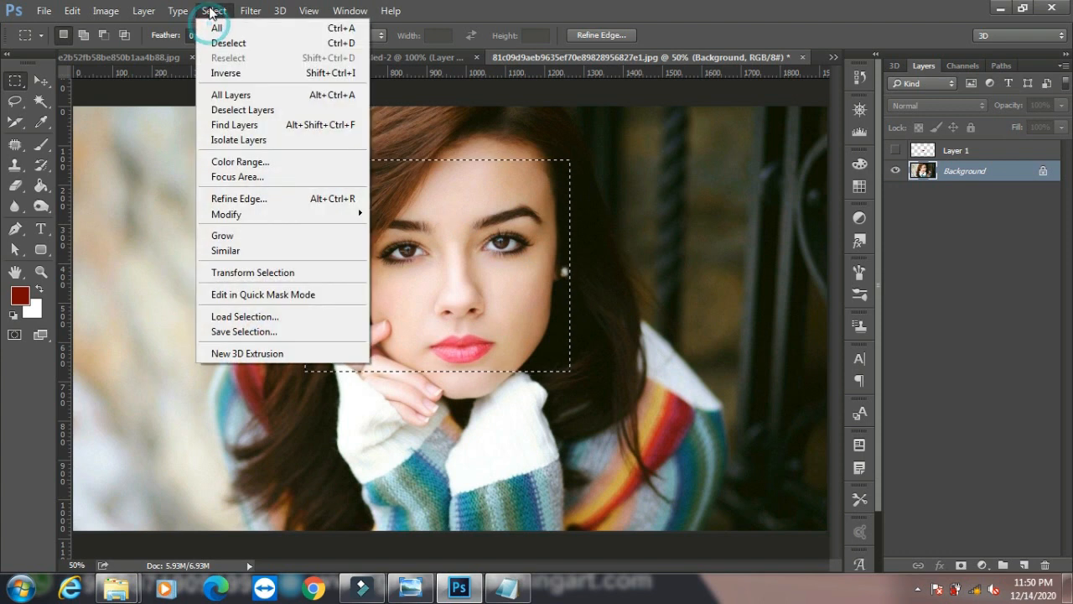
click(251, 355)
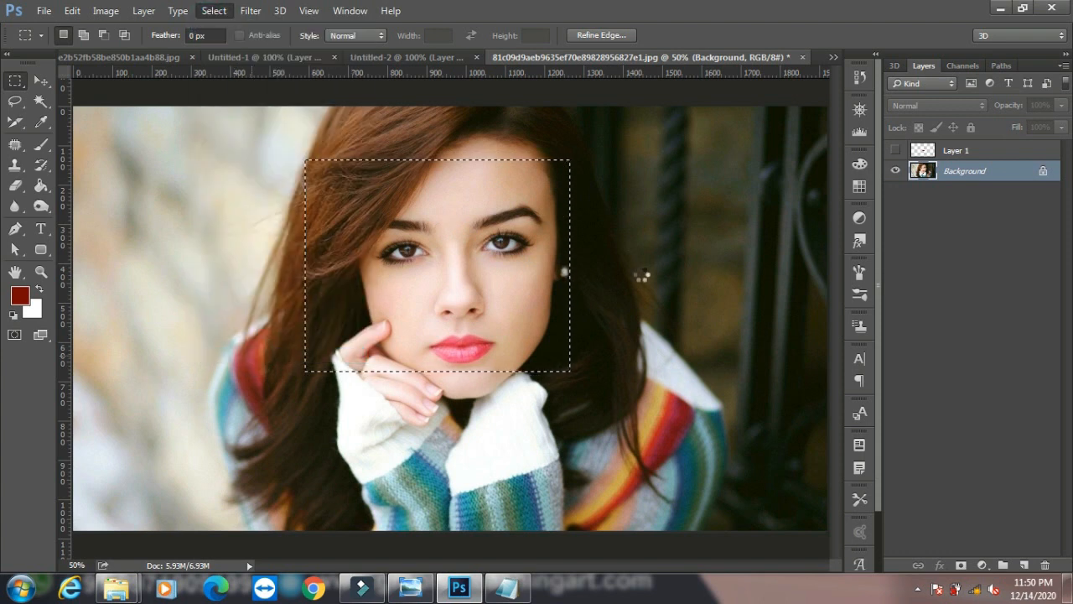
key(v)
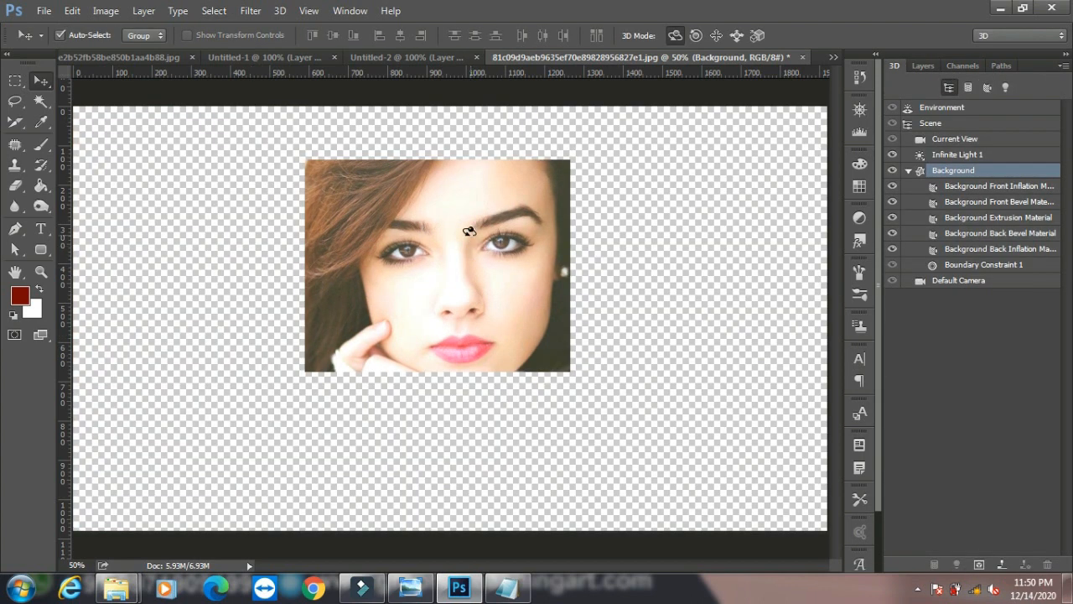
drag(472, 213, 481, 266)
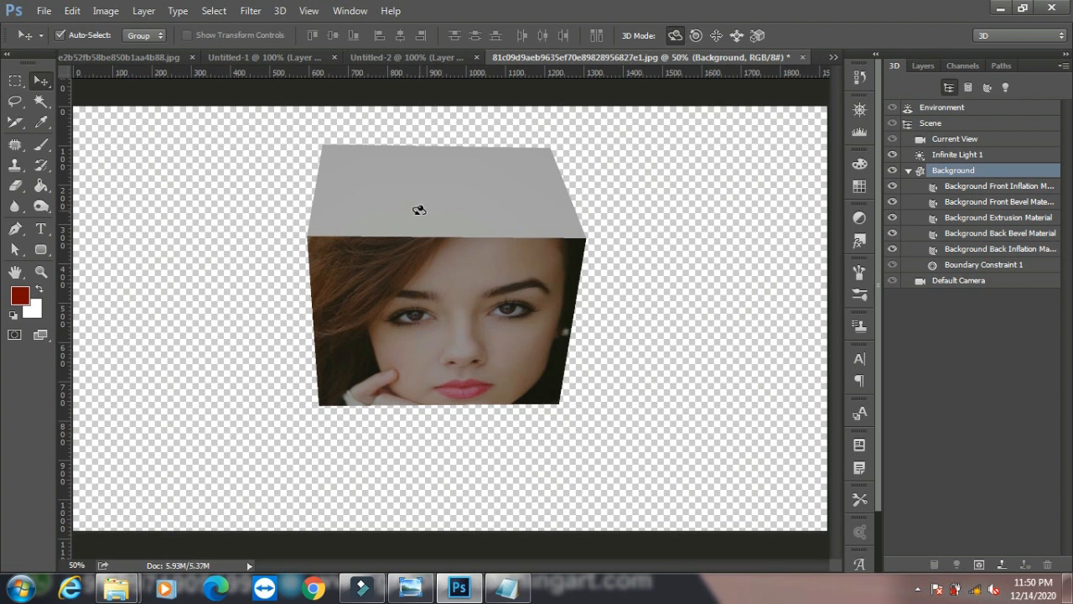
drag(546, 307, 303, 379)
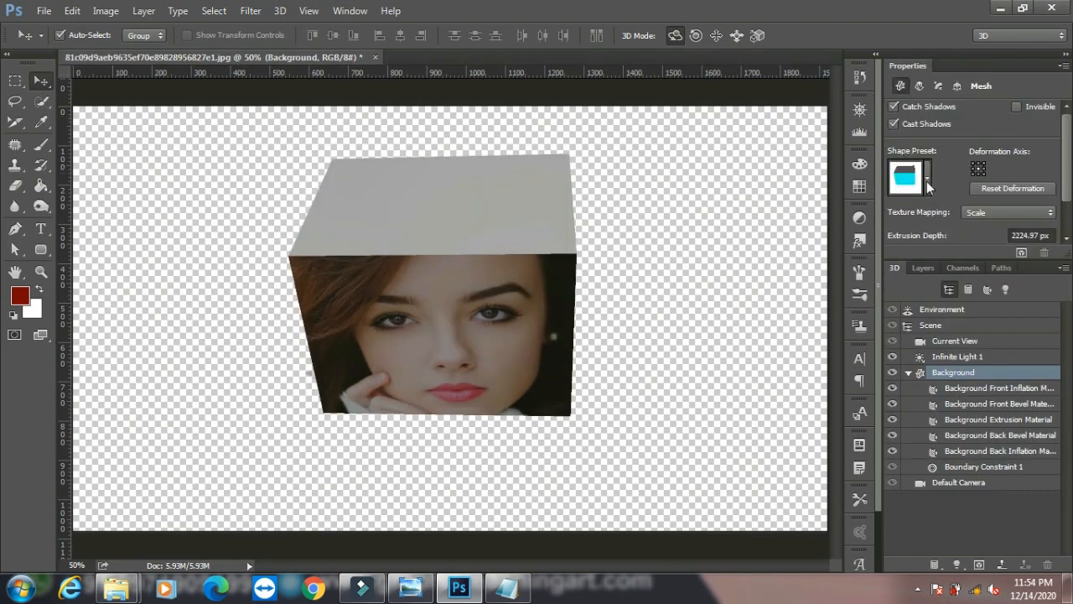
- Try several shape presets on the extruded mesh and end with the plain, shallower box preset
click(927, 181)
click(895, 241)
click(929, 240)
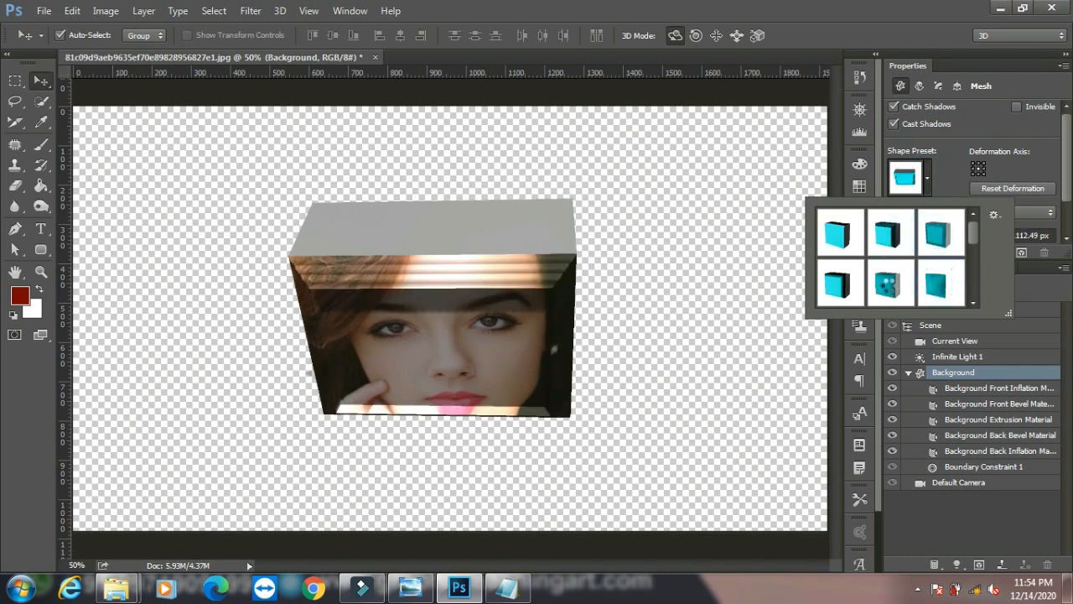
click(887, 286)
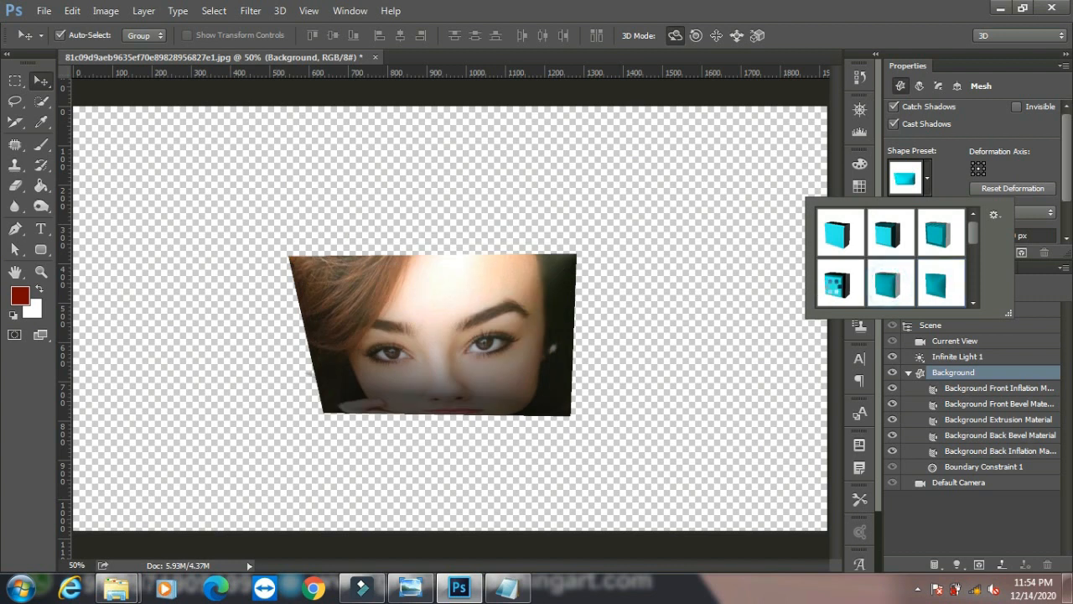
click(834, 286)
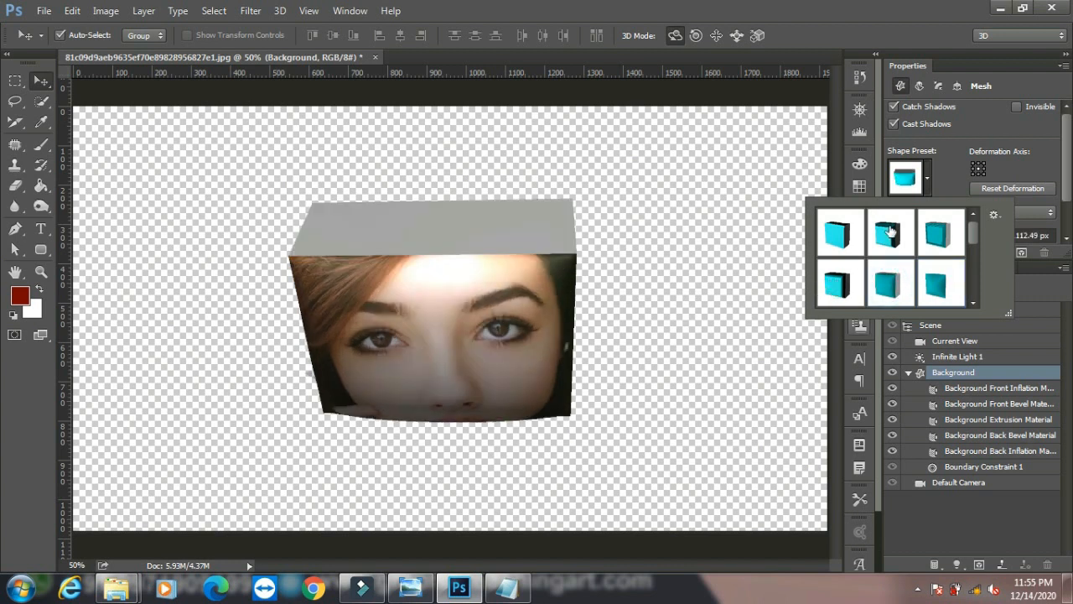
click(840, 236)
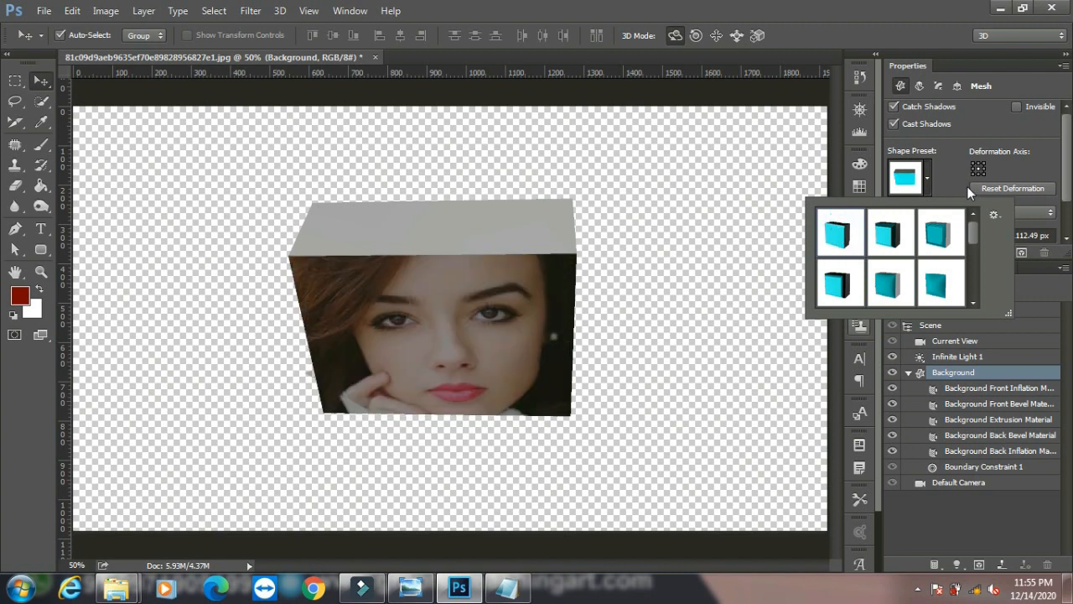
click(987, 120)
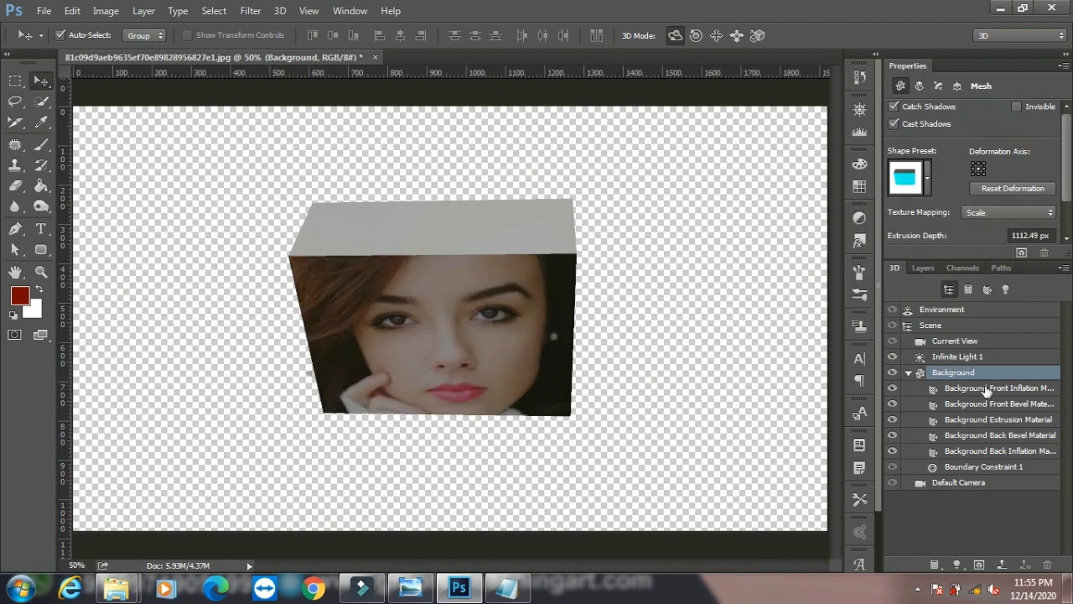
- Set the diffuse colour of the Background Extrusion Material to bright red
click(985, 388)
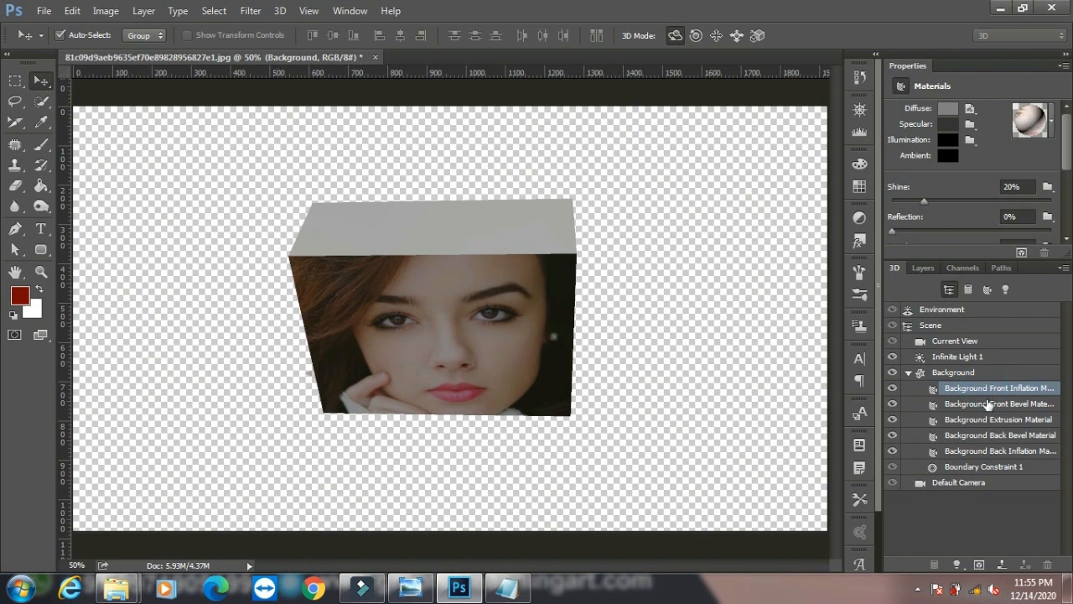
click(989, 404)
click(989, 421)
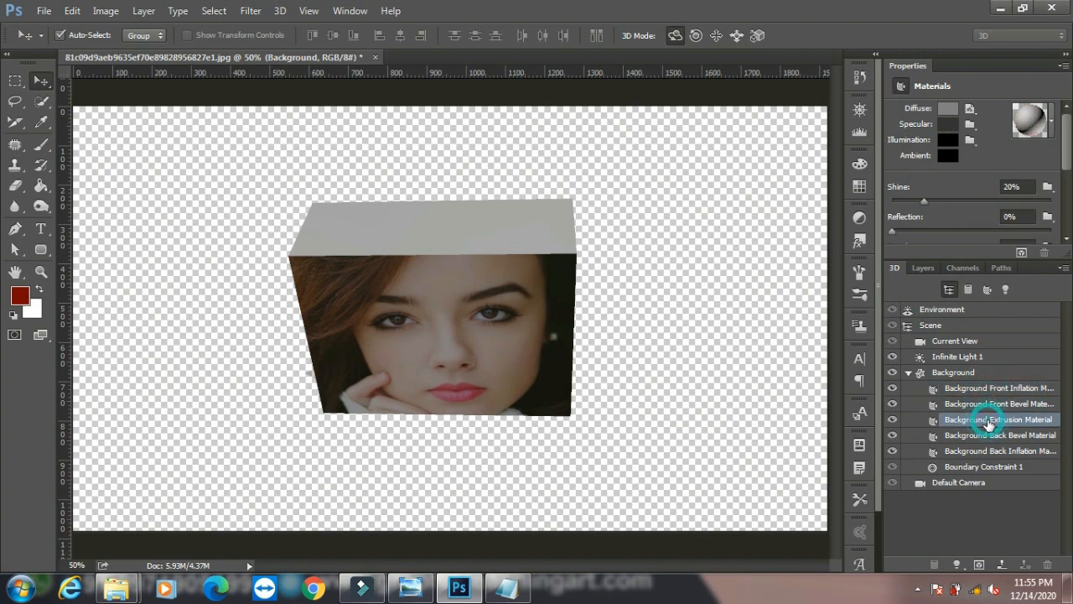
click(947, 109)
click(828, 358)
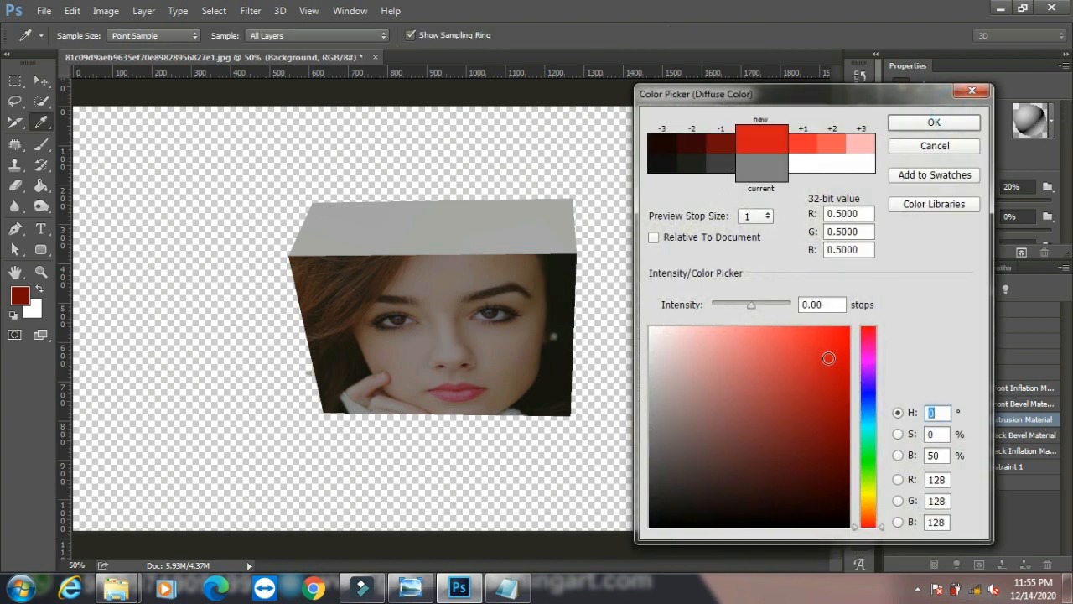
click(963, 124)
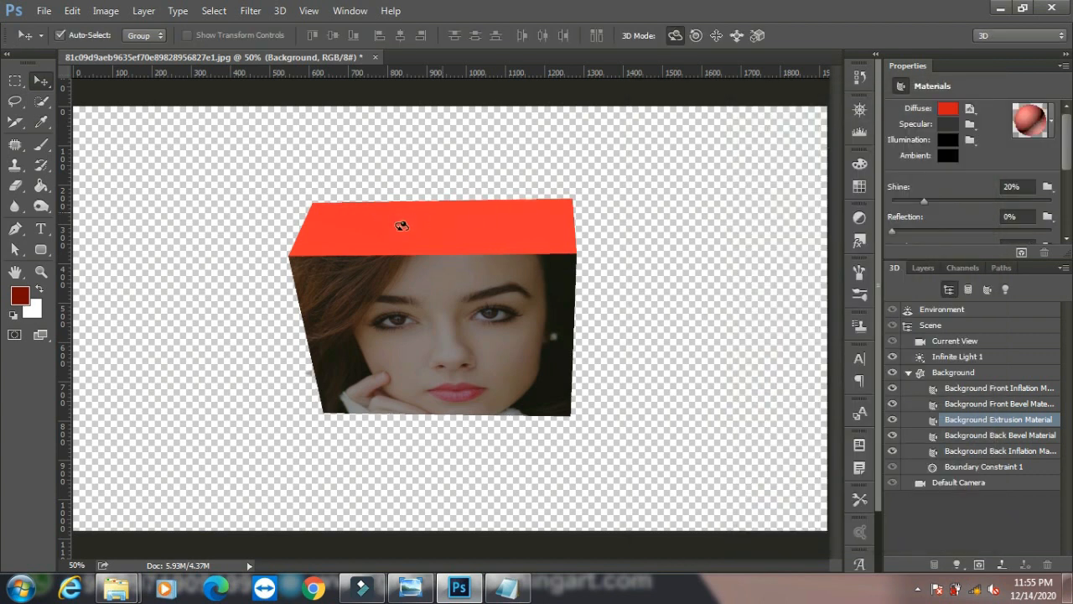
- Assign the Background image as the diffuse texture of the extrusion material
click(970, 108)
key(Escape)
click(971, 124)
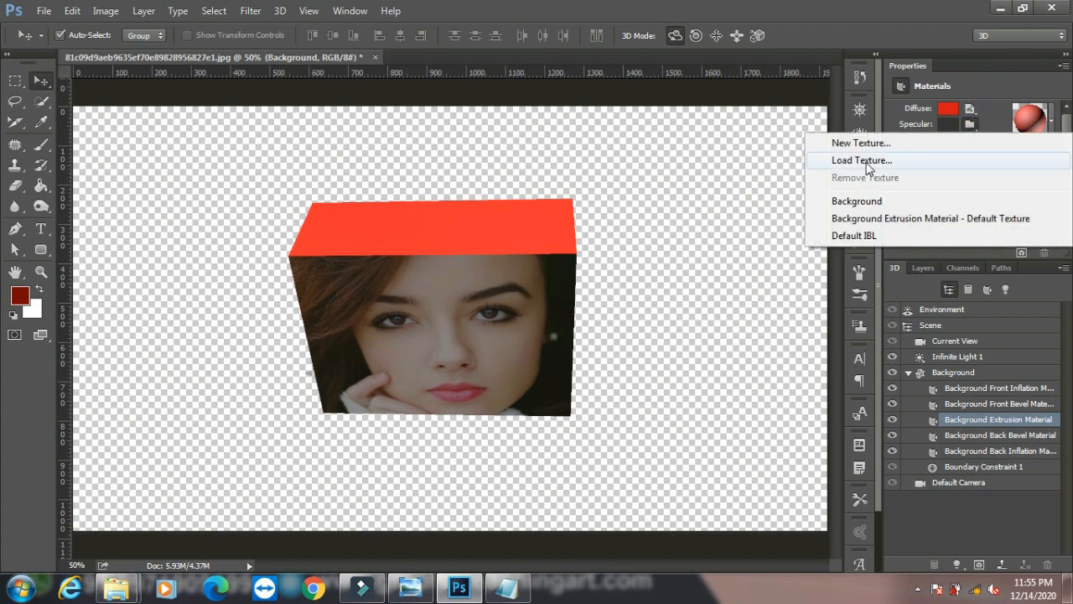
click(977, 75)
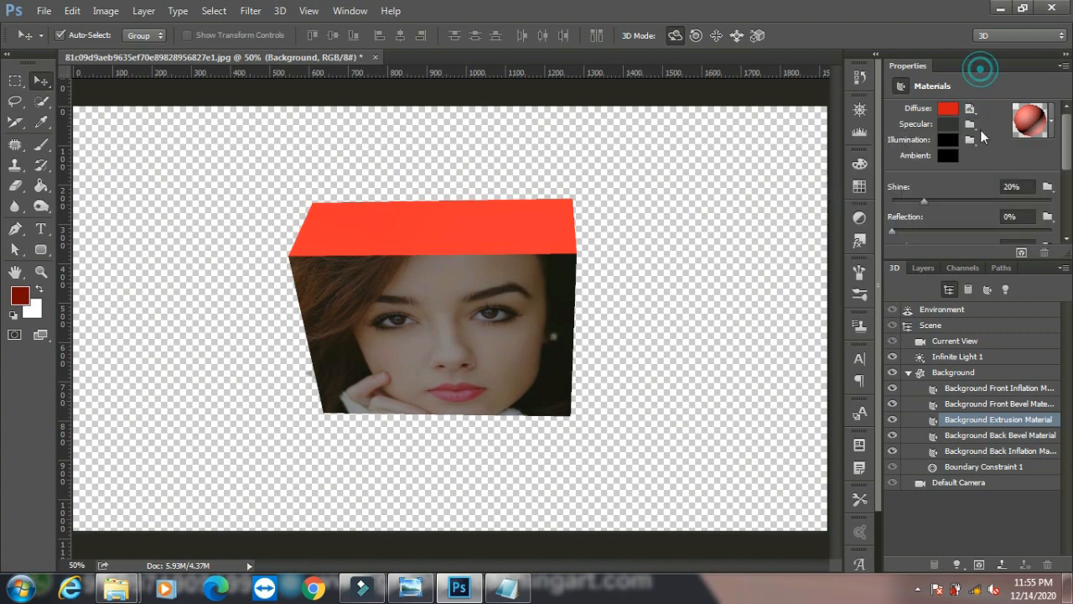
click(970, 124)
click(970, 109)
click(970, 108)
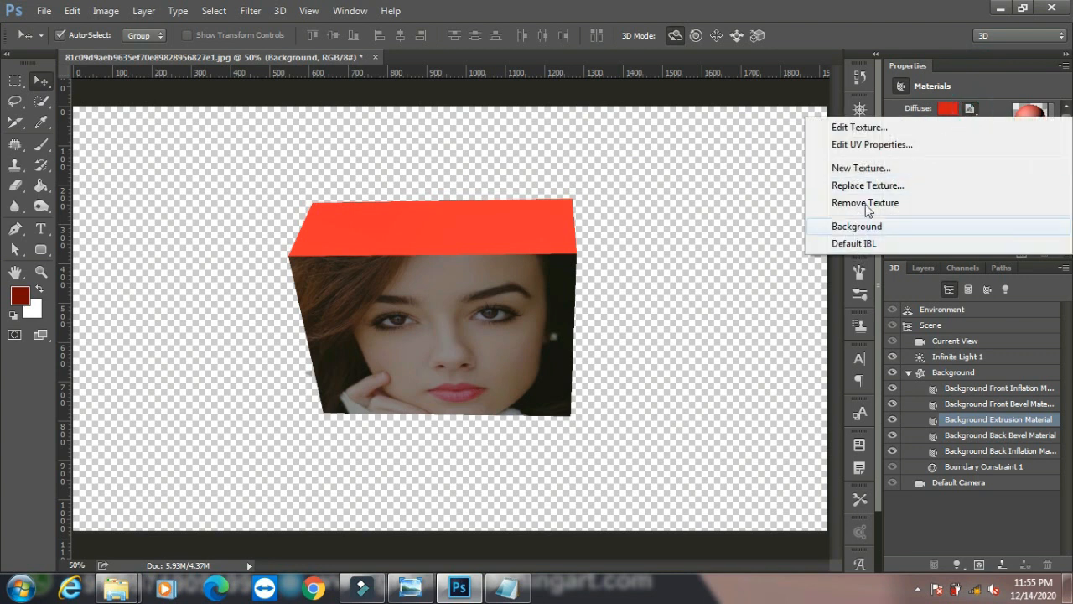
click(860, 227)
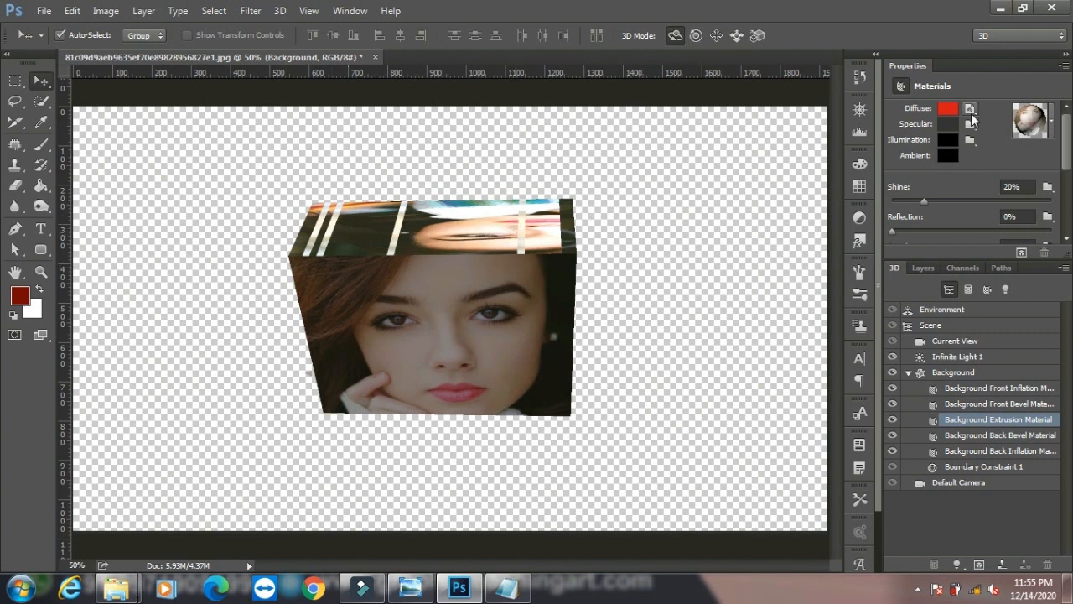
- Load the image DSC100660584 from the Desktop as the specular texture of the Background Extrusion Material
click(970, 110)
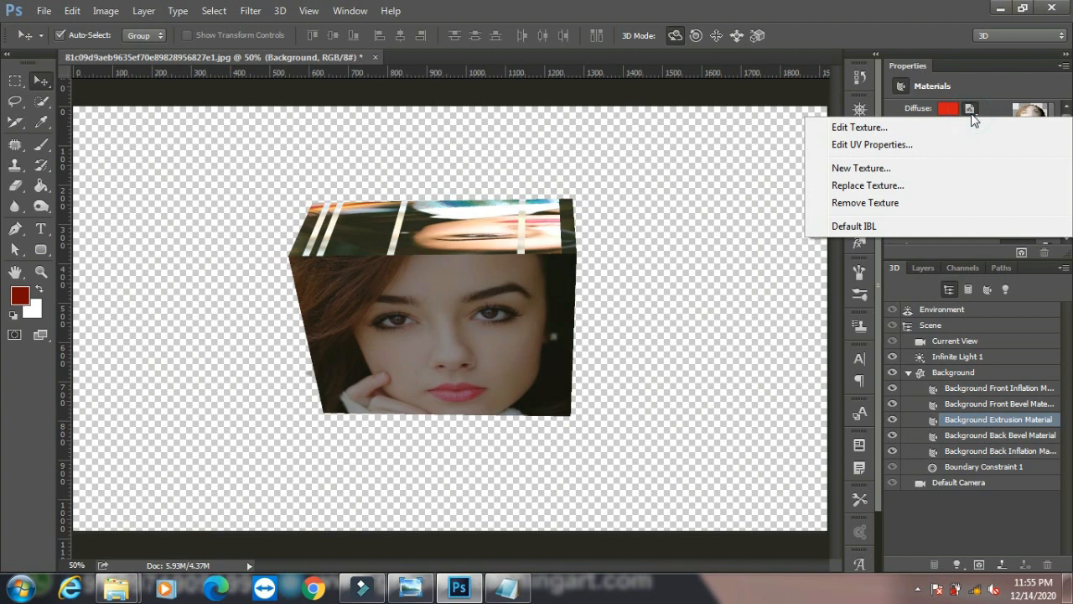
click(946, 116)
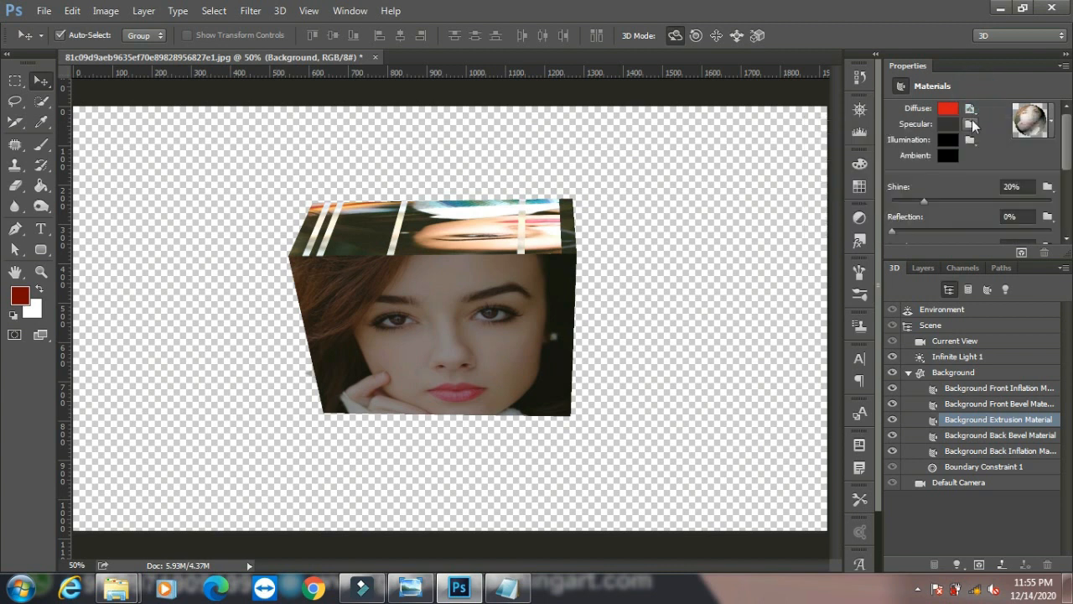
click(970, 124)
click(889, 163)
scroll(419, 243, down, 3)
scroll(419, 243, down, 3)
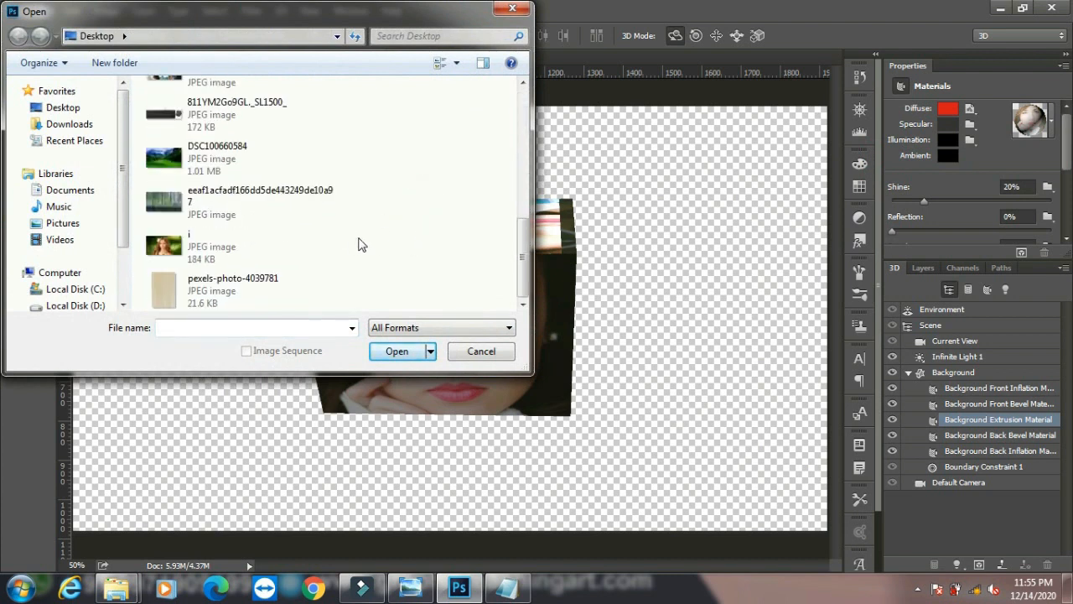
click(163, 157)
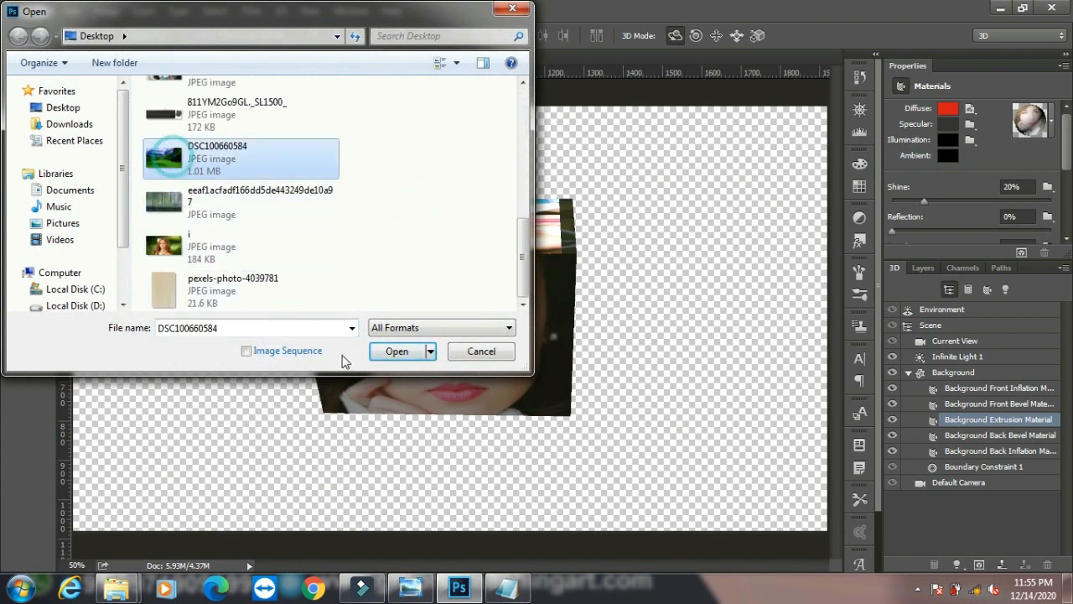
click(391, 351)
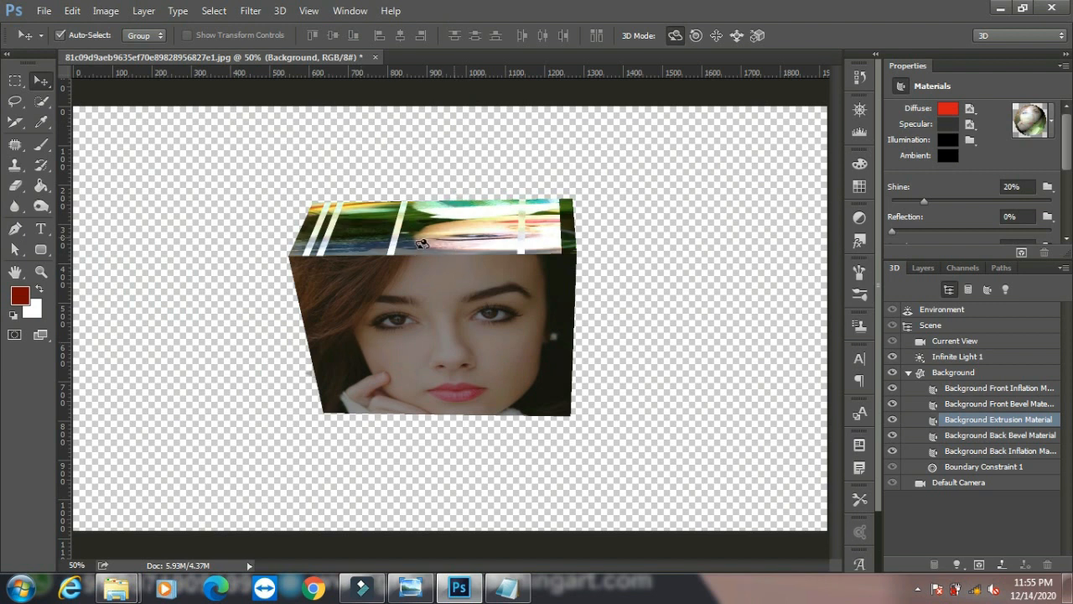
- Set the extrusion material's shine to 38% and apply the red patterned preset material from the material picker
drag(921, 203, 953, 203)
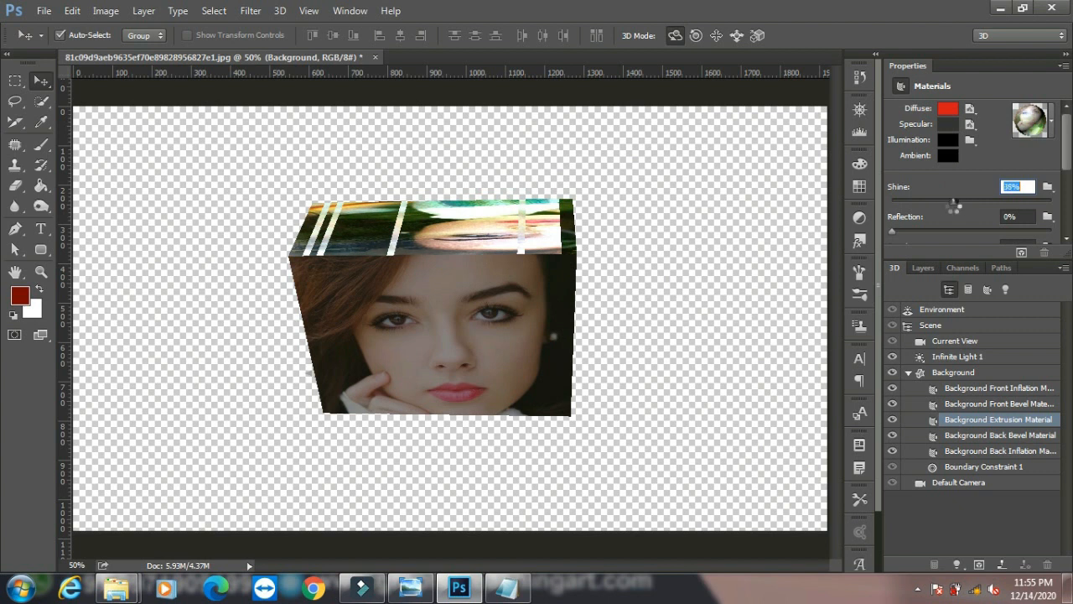
click(1052, 121)
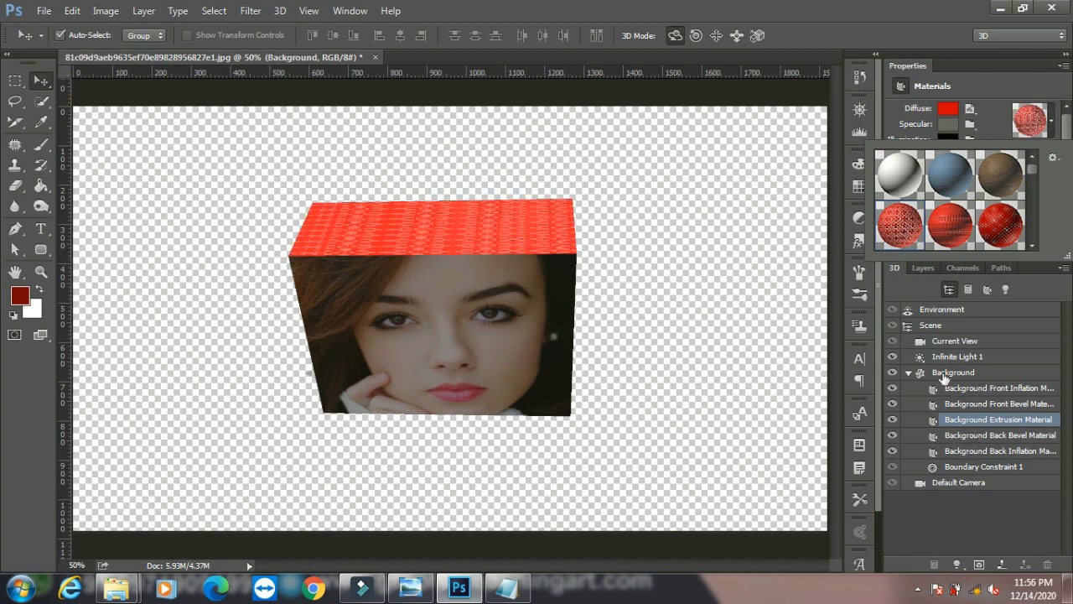
- Review the Environment, Scene, Current View, Infinite Light 1 and Background entries, then reselect the Background Extrusion Material with the Move tool active
click(926, 310)
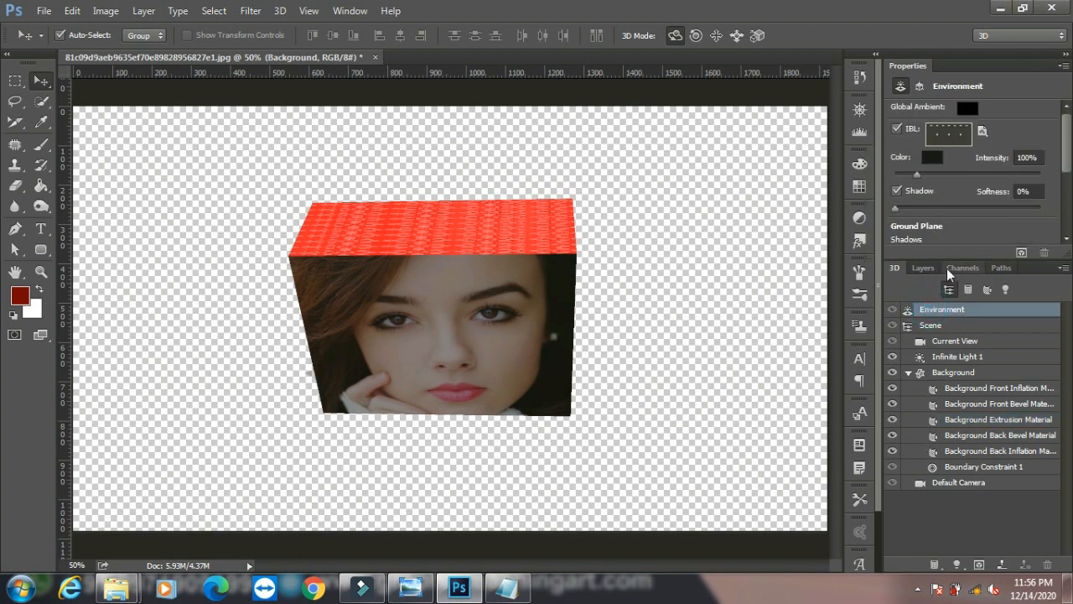
click(926, 327)
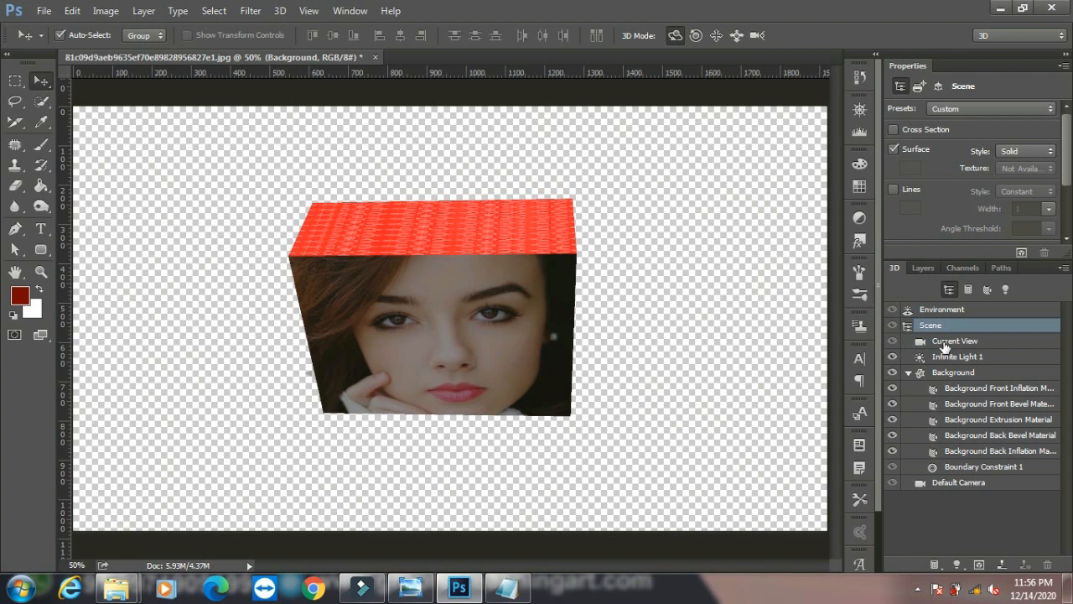
click(947, 342)
double_click(957, 359)
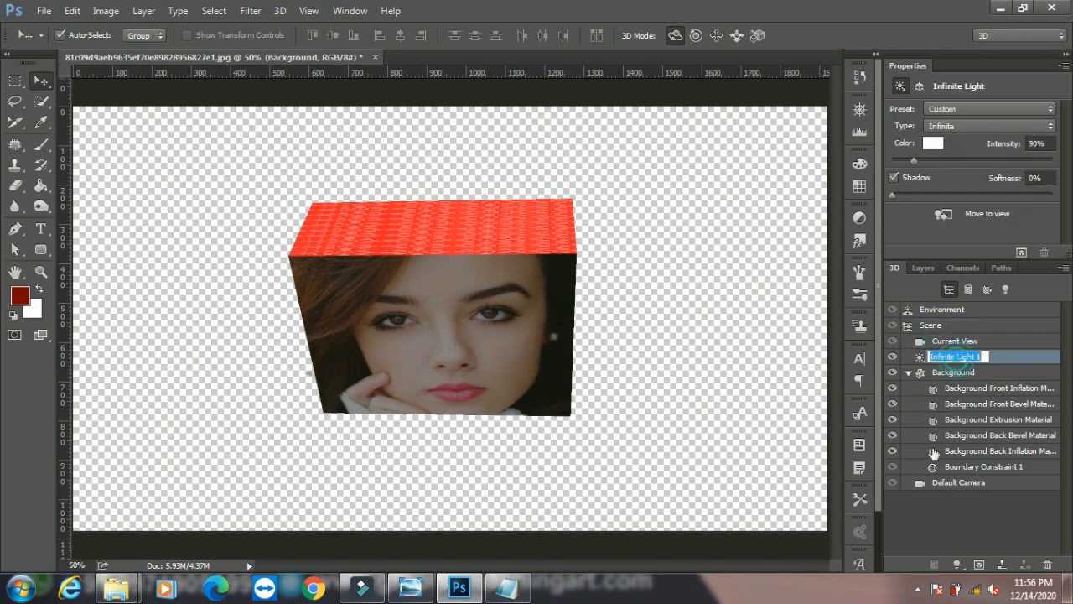
click(950, 374)
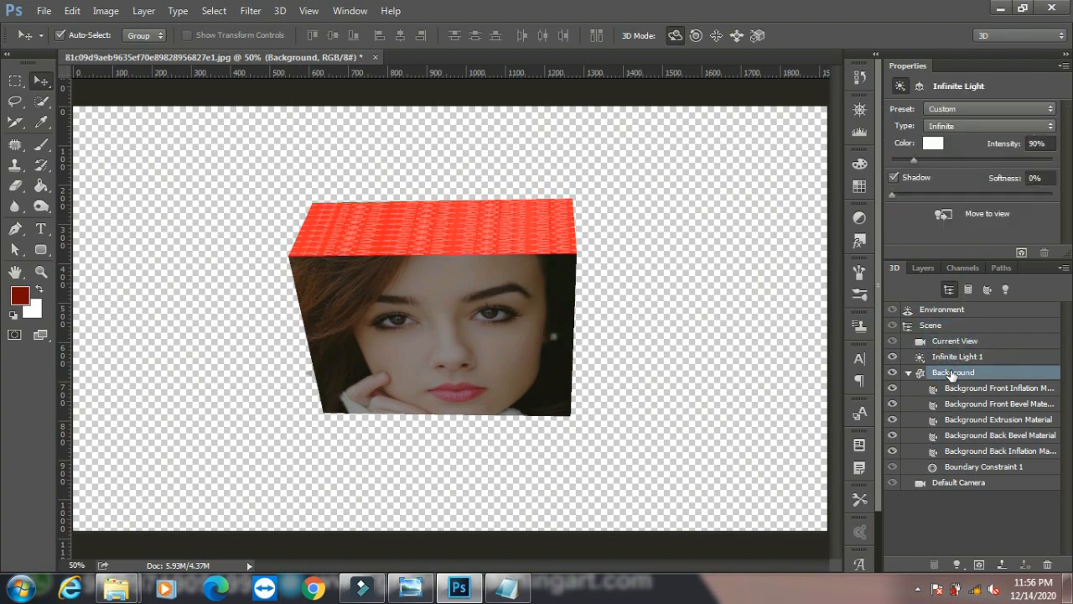
click(971, 421)
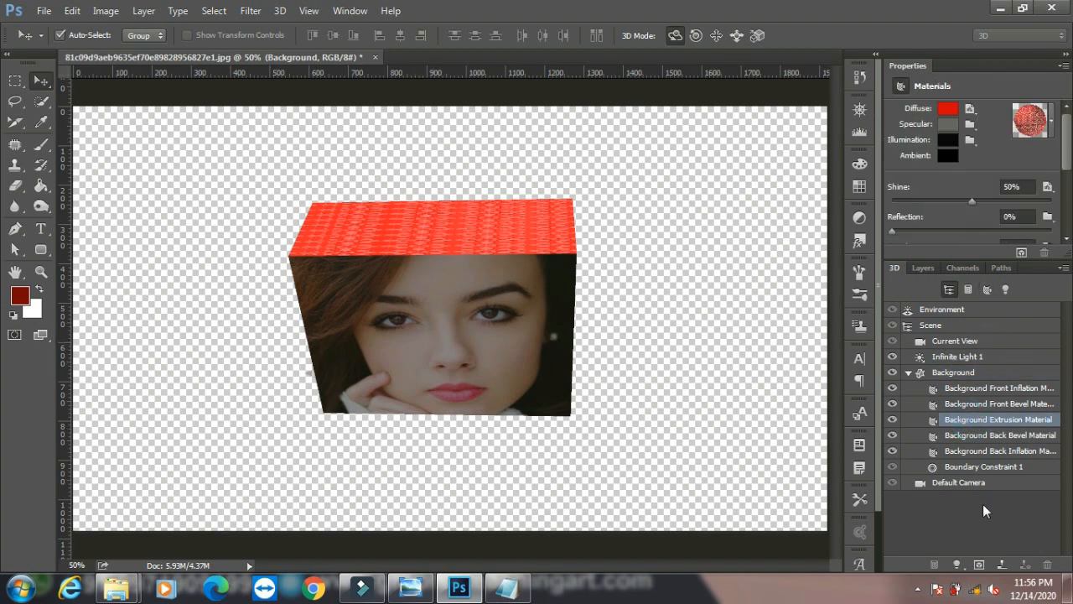
click(40, 79)
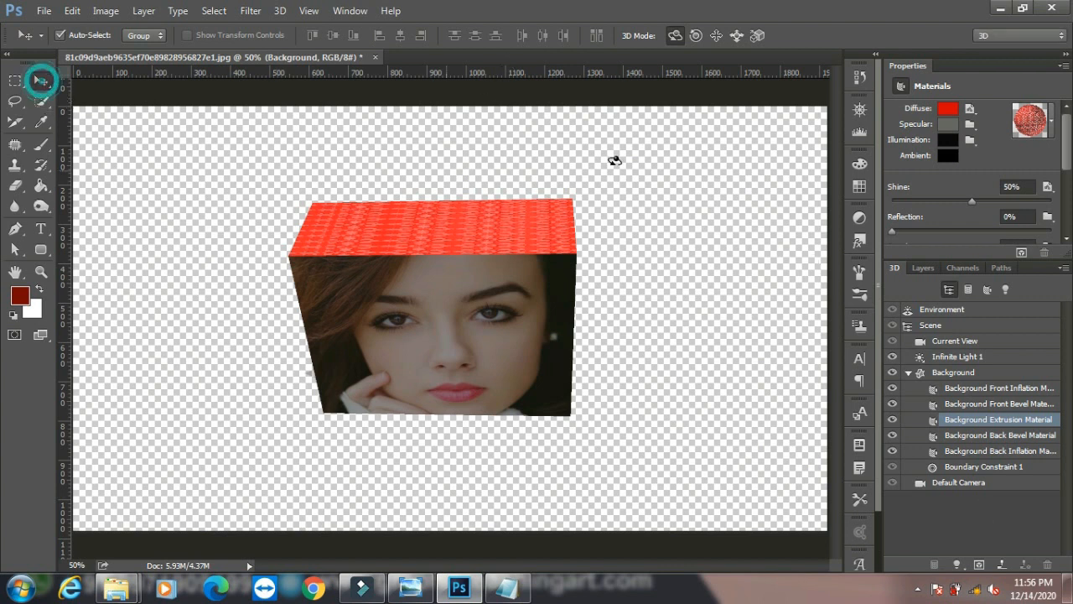